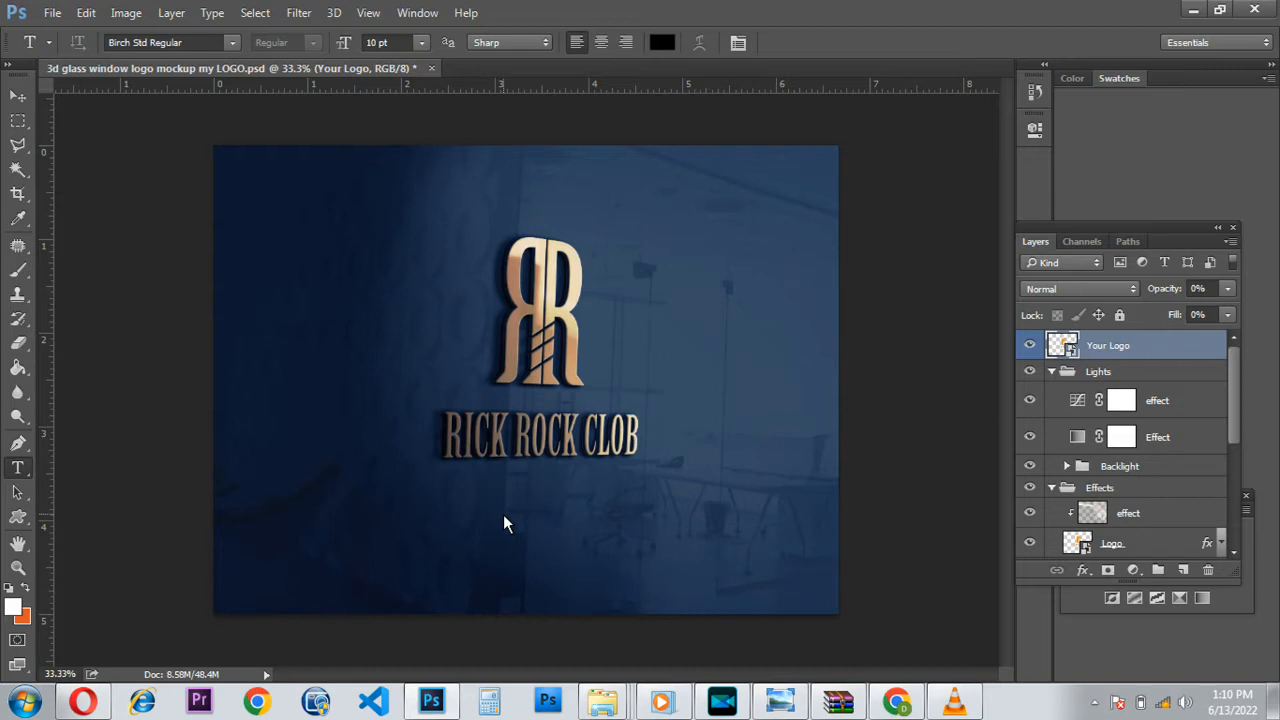
Close the glass window logo mockup document without saving its changes.
{"action": "left_click", "coordinate": [432, 71]}
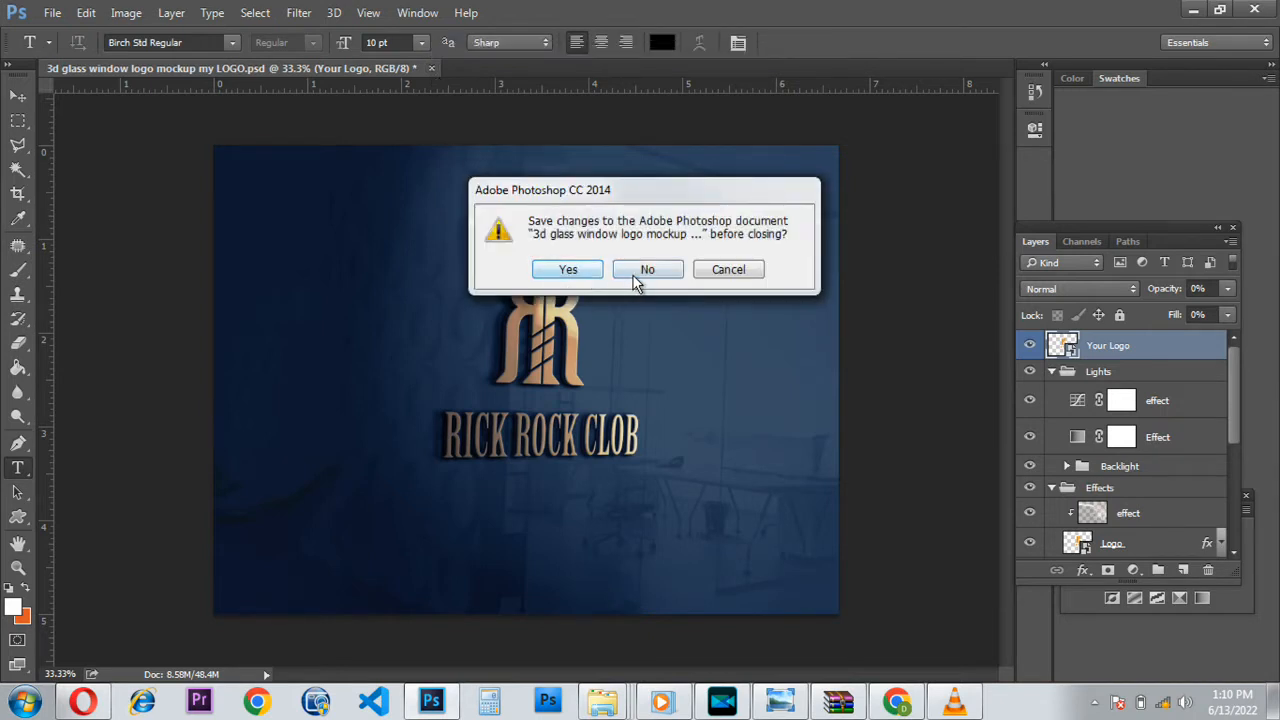
{"action": "left_click", "coordinate": [632, 276]}
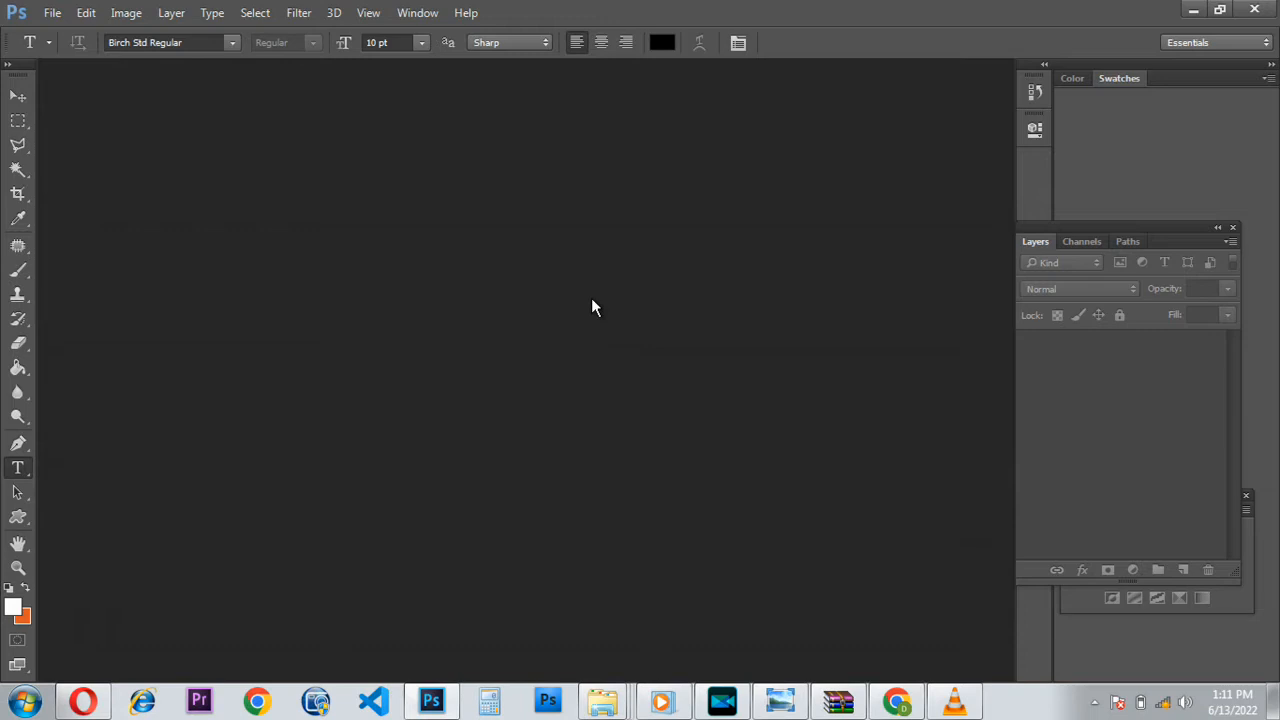
Create a new 4 × 5 inch document at 300 pixels/inch in RGB Color with a white background.
{"action": "key", "text": "ctrl+n"}
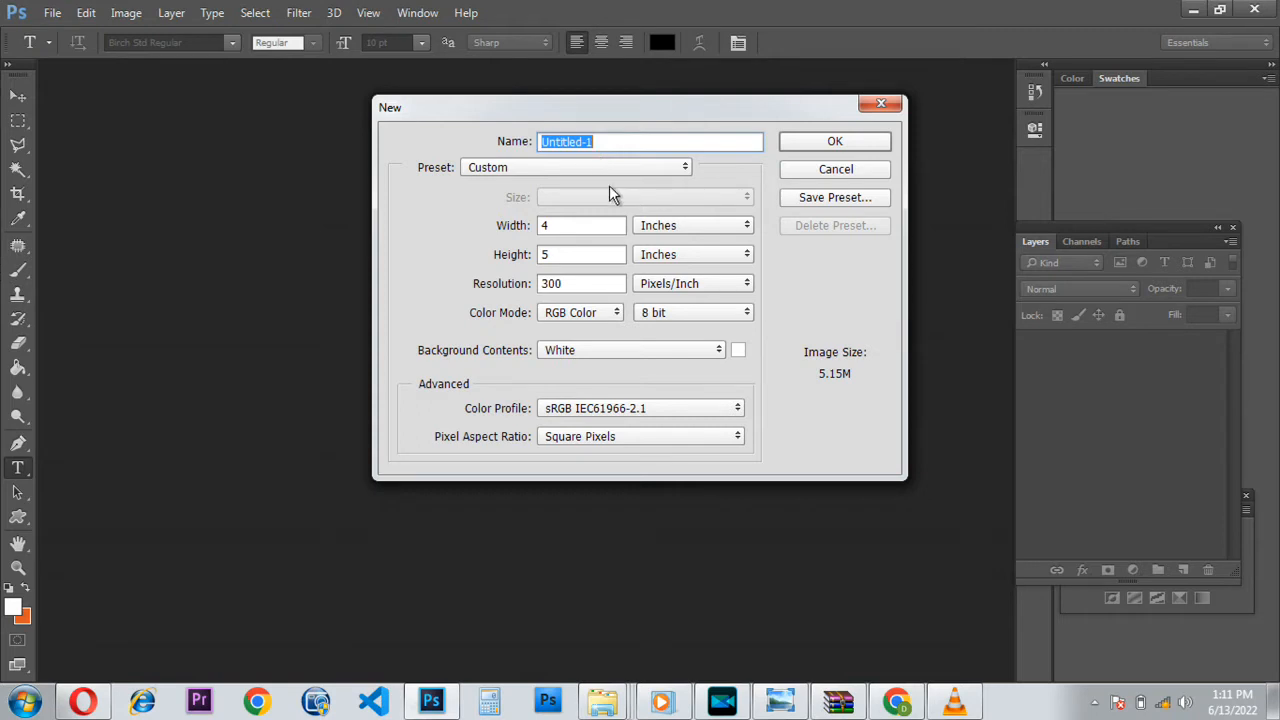
{"action": "left_click", "coordinate": [881, 103]}
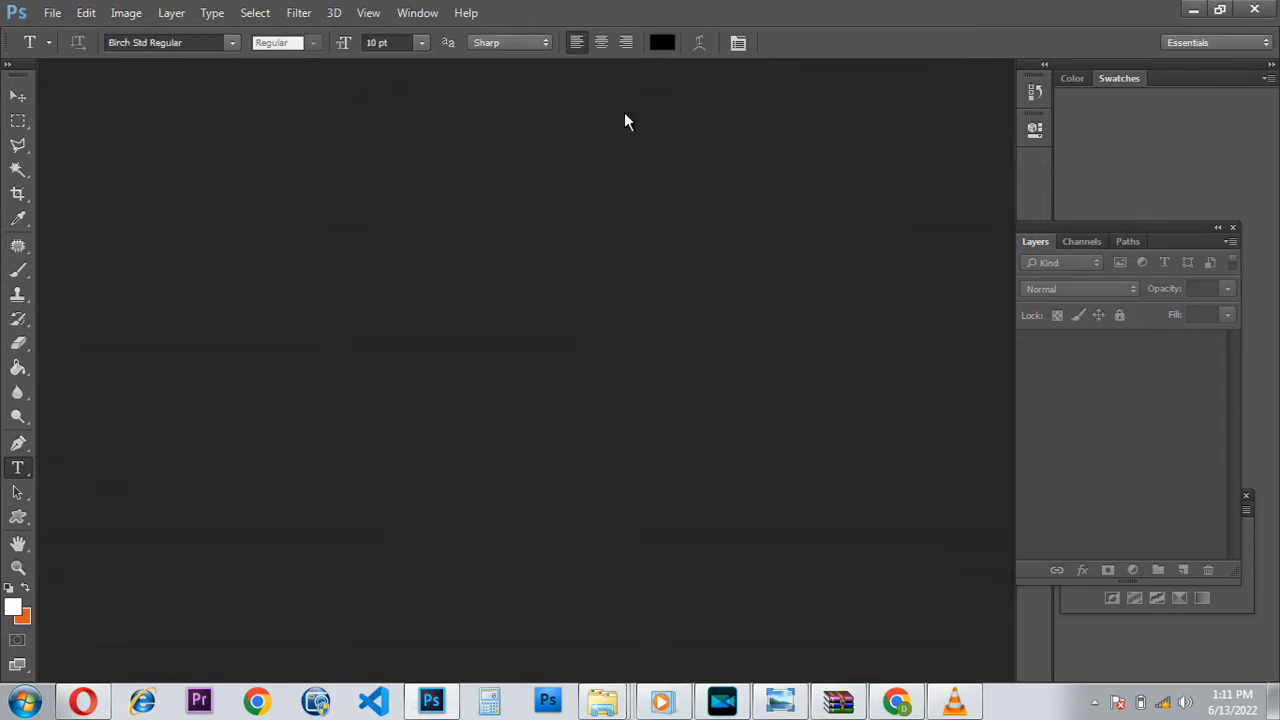
{"action": "left_click", "coordinate": [52, 12]}
{"action": "left_click", "coordinate": [68, 29]}
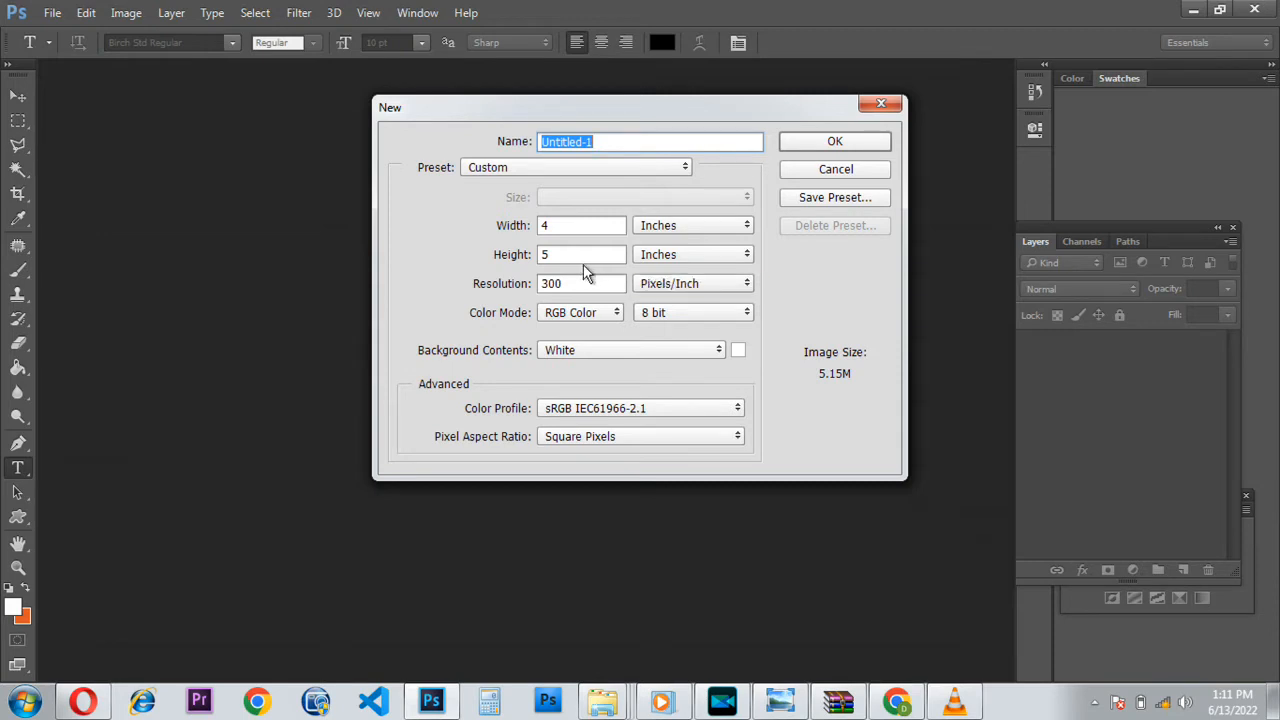
{"action": "left_click", "coordinate": [815, 147]}
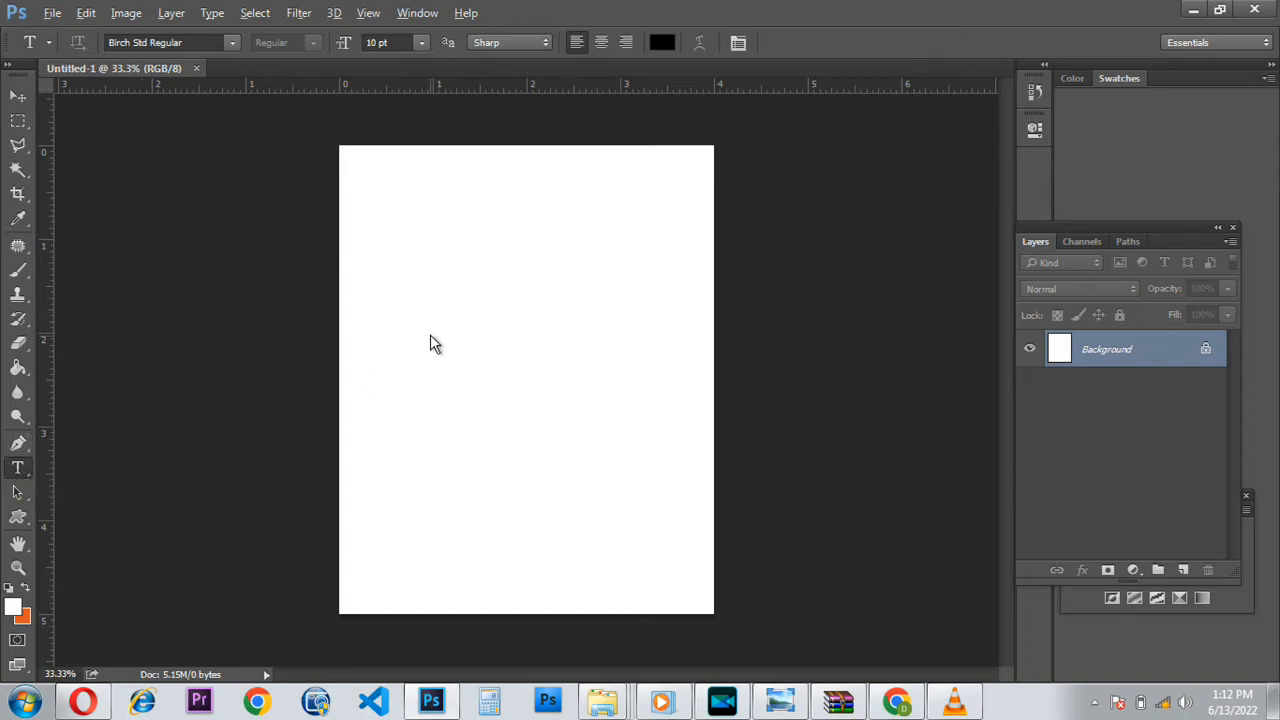
Add the text "RR" in Birch Std Regular at 60 pt on the upper part of the page.
{"action": "scroll", "coordinate": [434, 333], "scroll_direction": "up", "scroll_amount": 2}
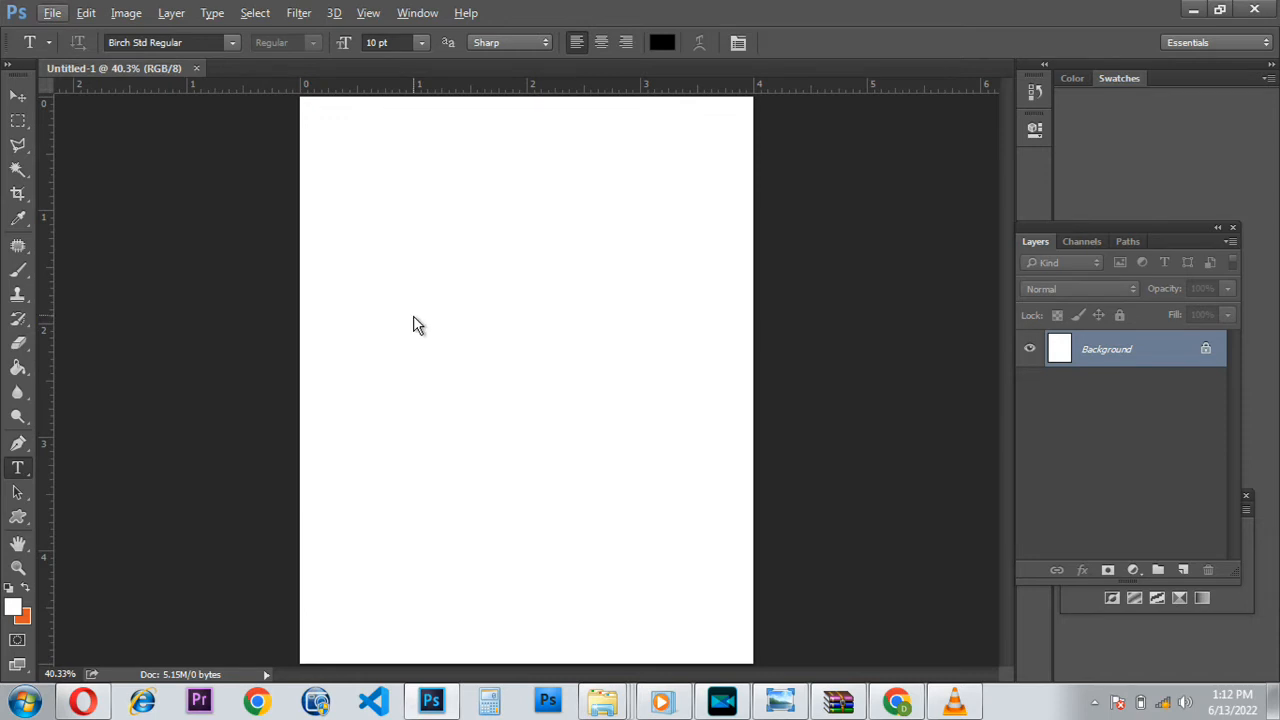
{"action": "left_click", "coordinate": [406, 313]}
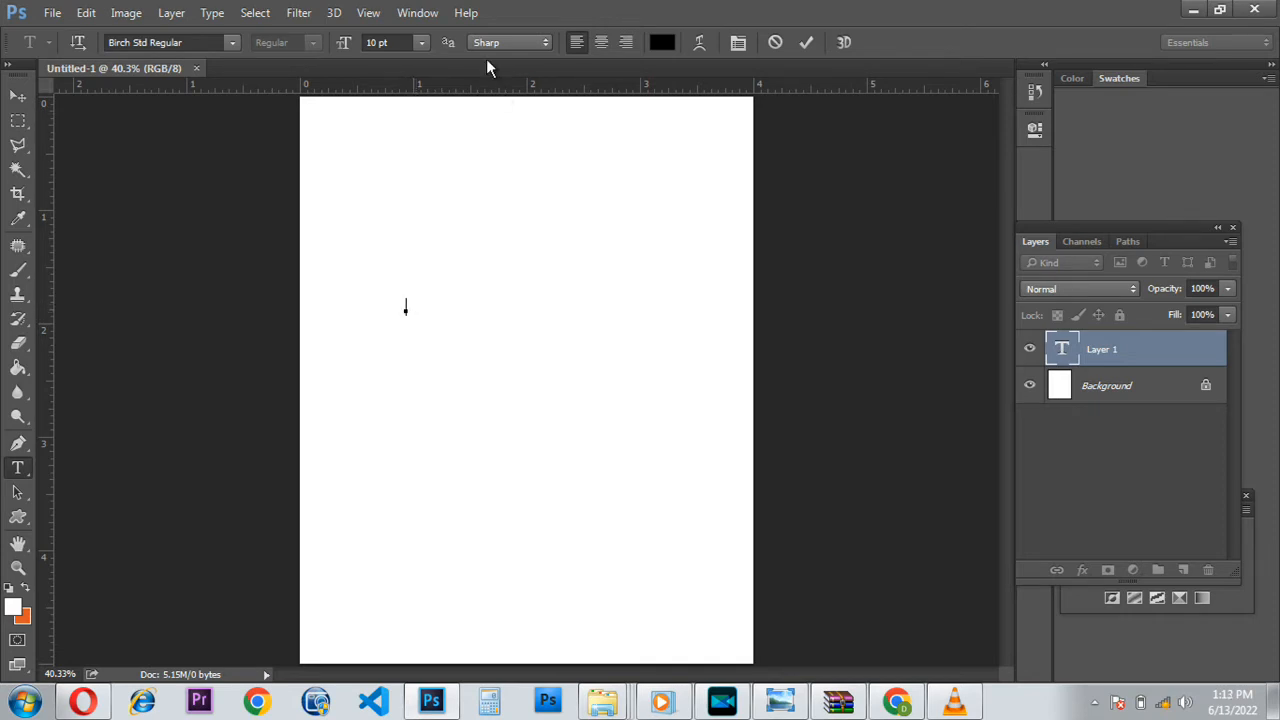
{"action": "left_click", "coordinate": [421, 40]}
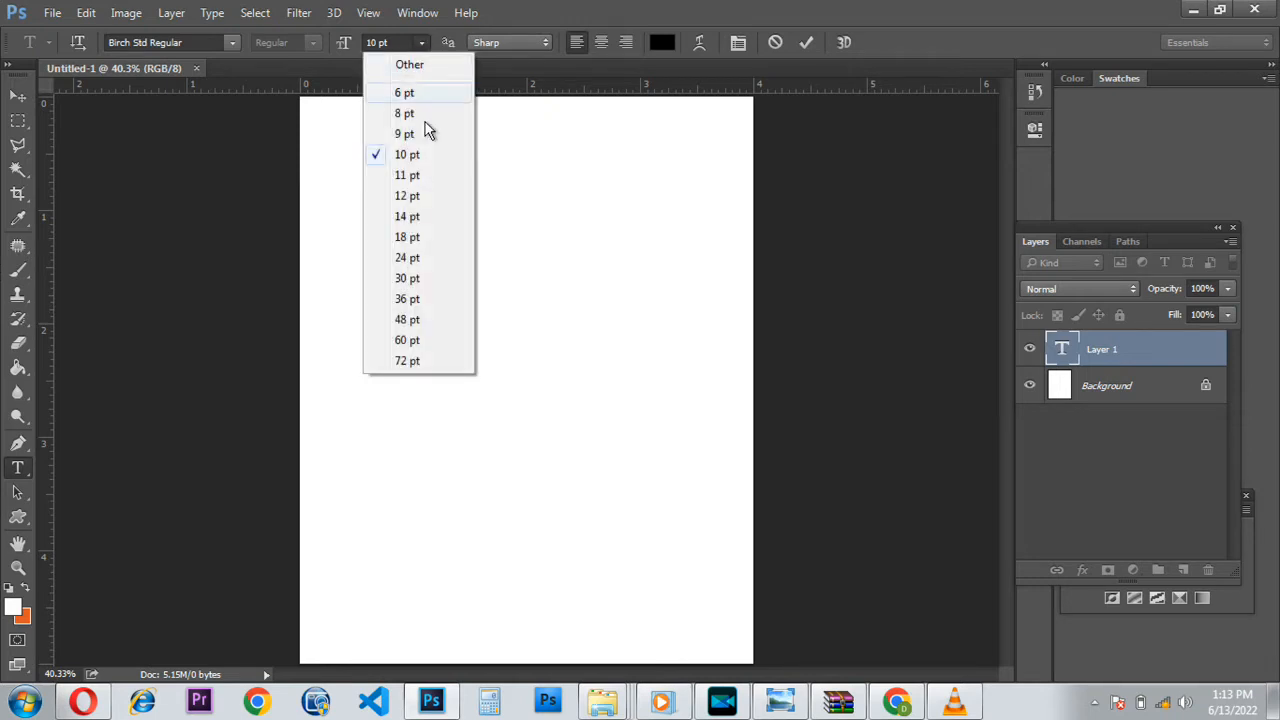
{"action": "left_click", "coordinate": [423, 281]}
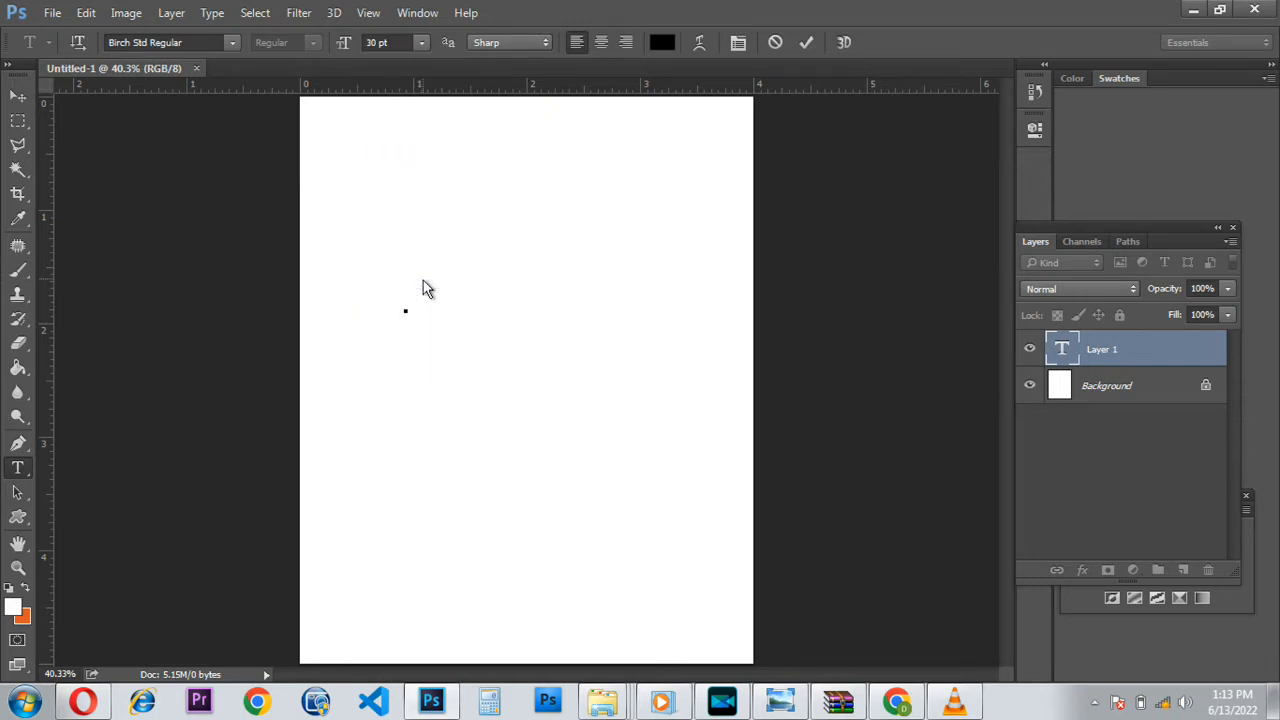
{"action": "left_click", "coordinate": [416, 46]}
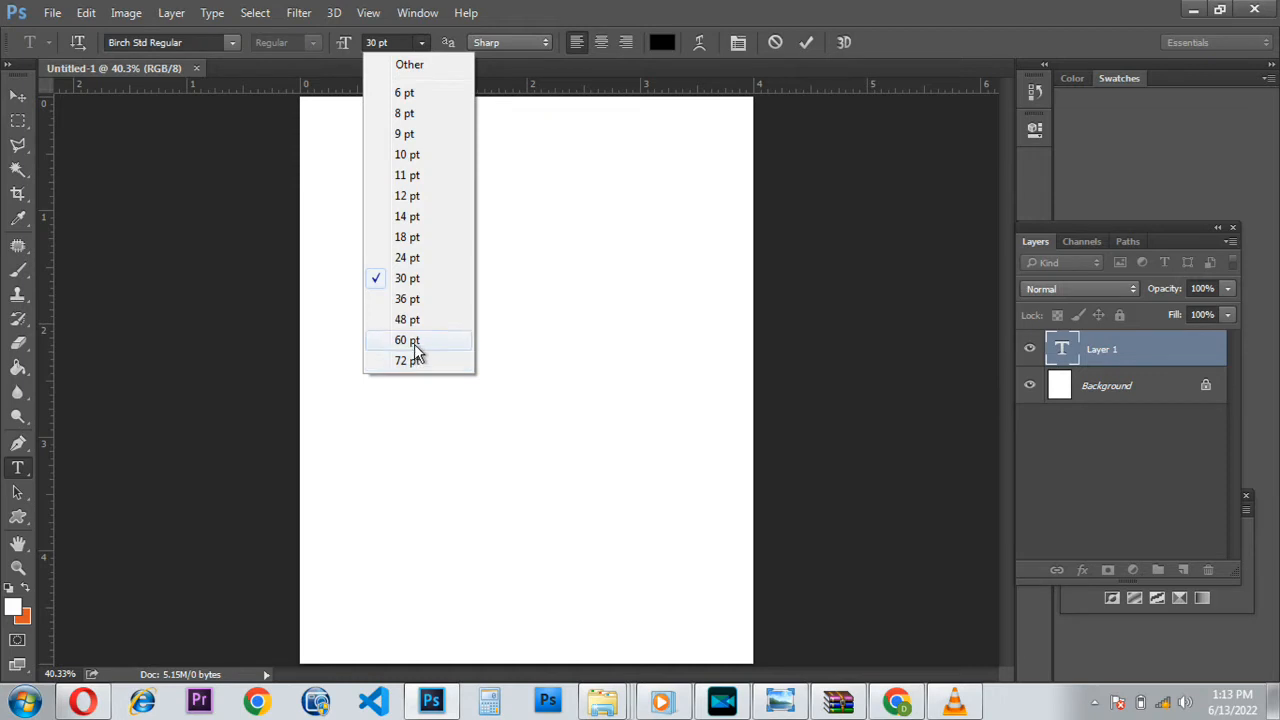
{"action": "left_click", "coordinate": [416, 341]}
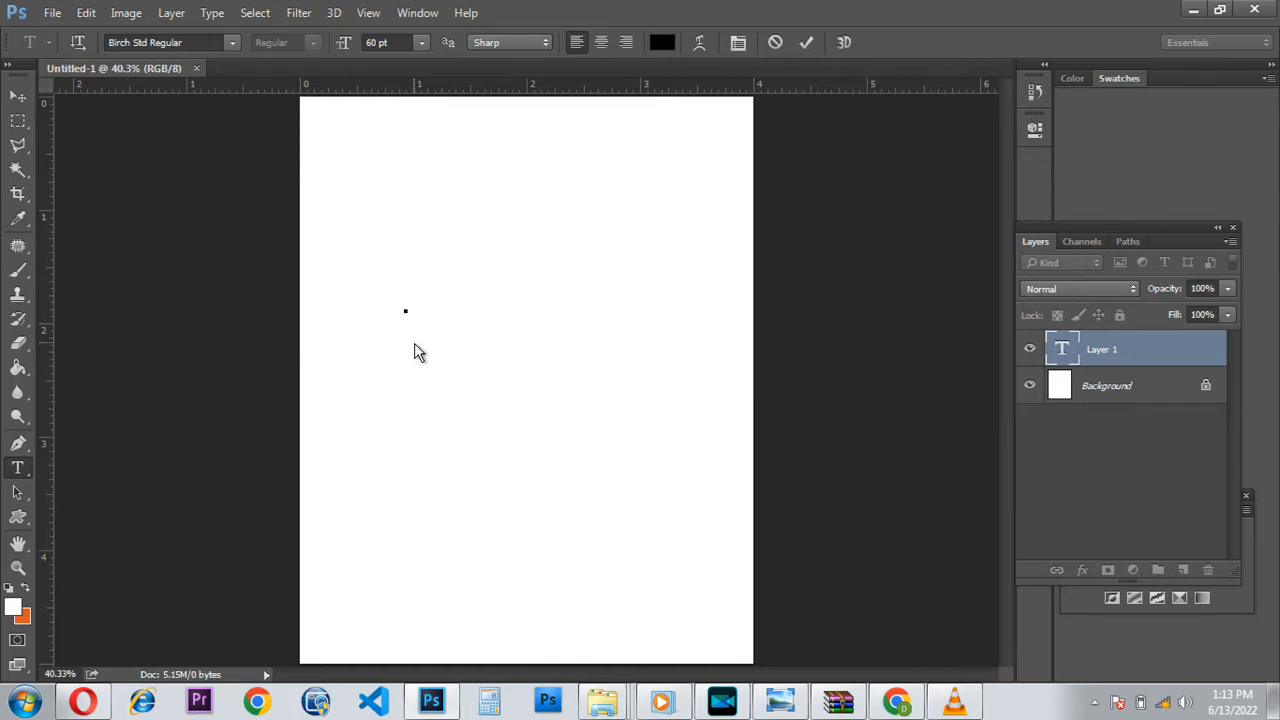
{"action": "type", "text": "R"}
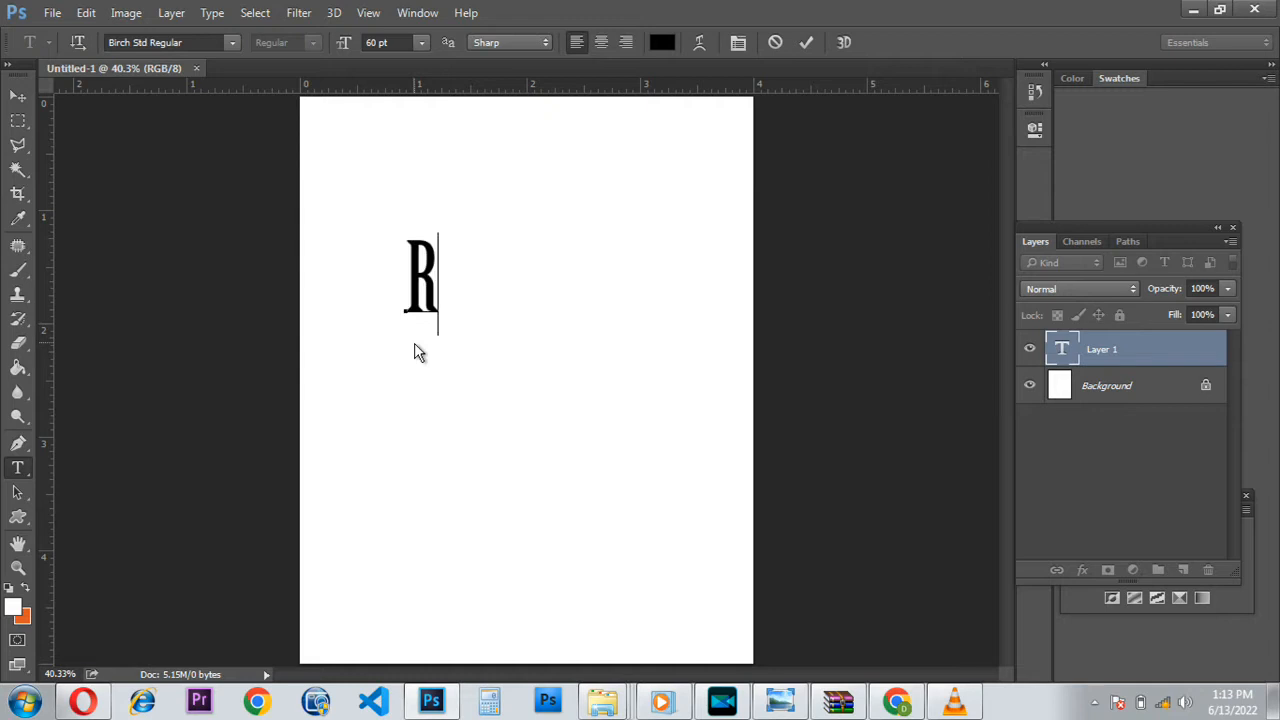
{"action": "type", "text": "R"}
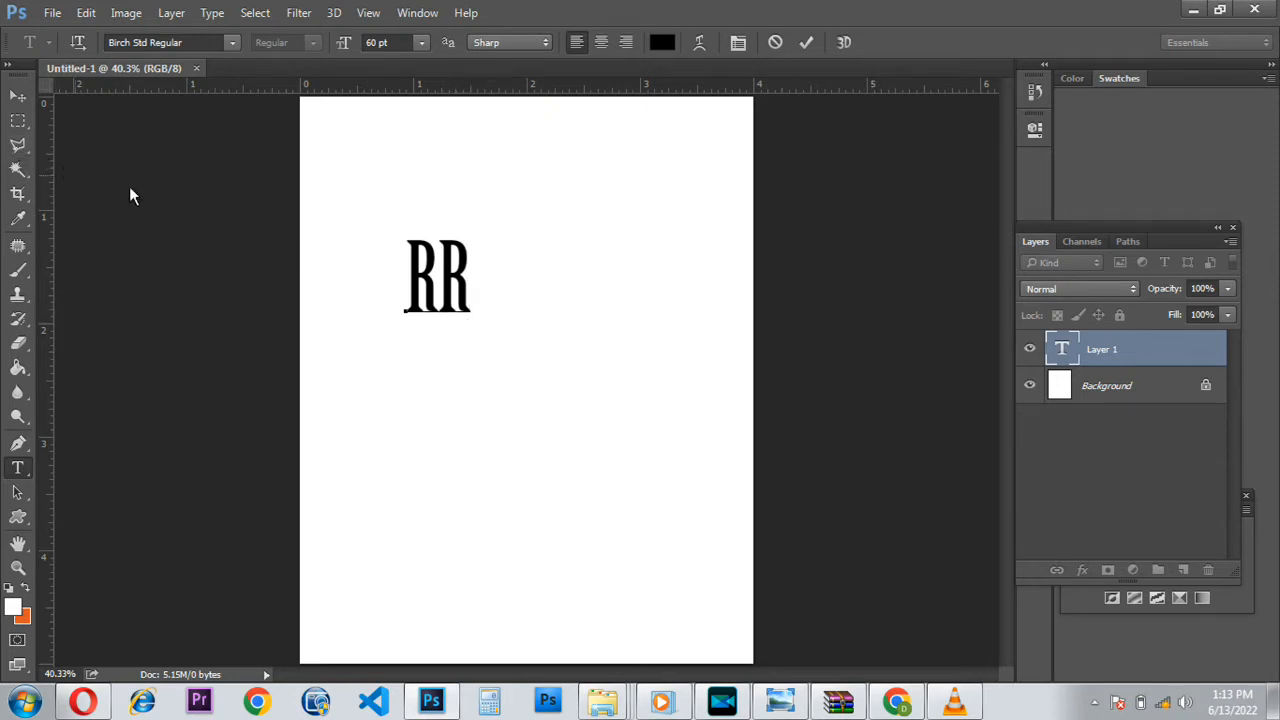
{"action": "left_click", "coordinate": [806, 45]}
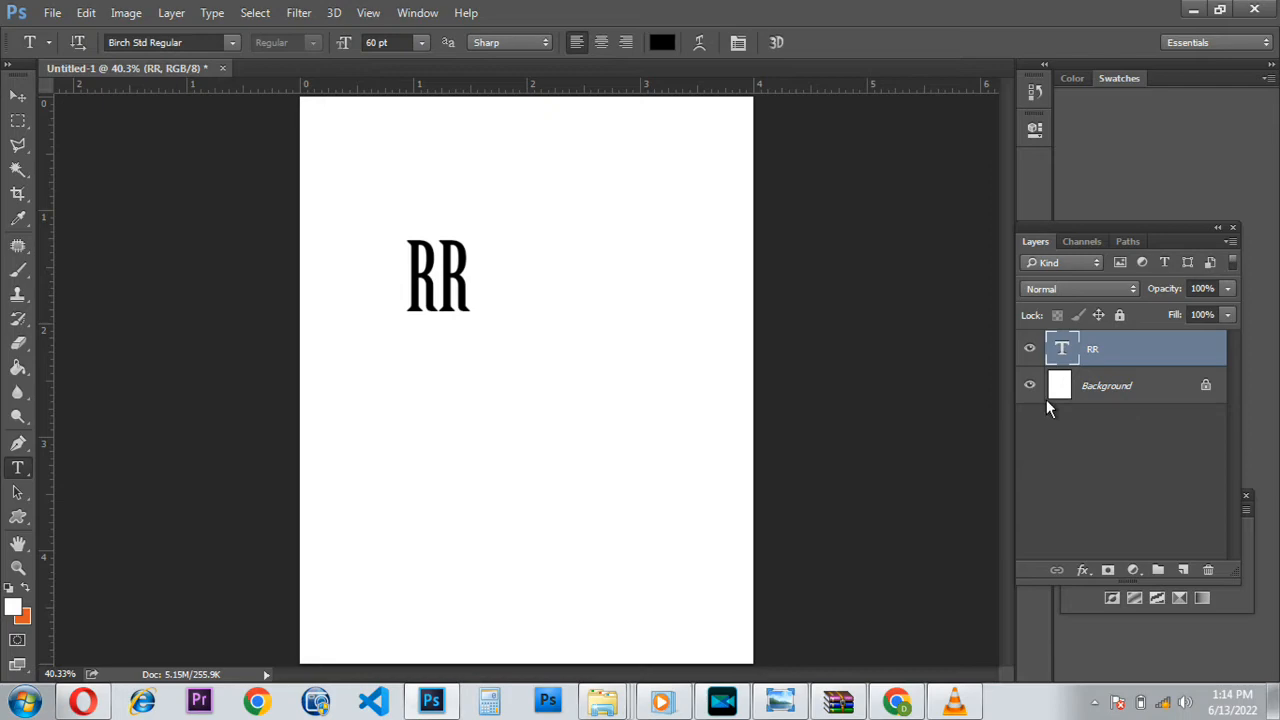
Rasterize the RR text layer.
{"action": "double_click", "coordinate": [1078, 347]}
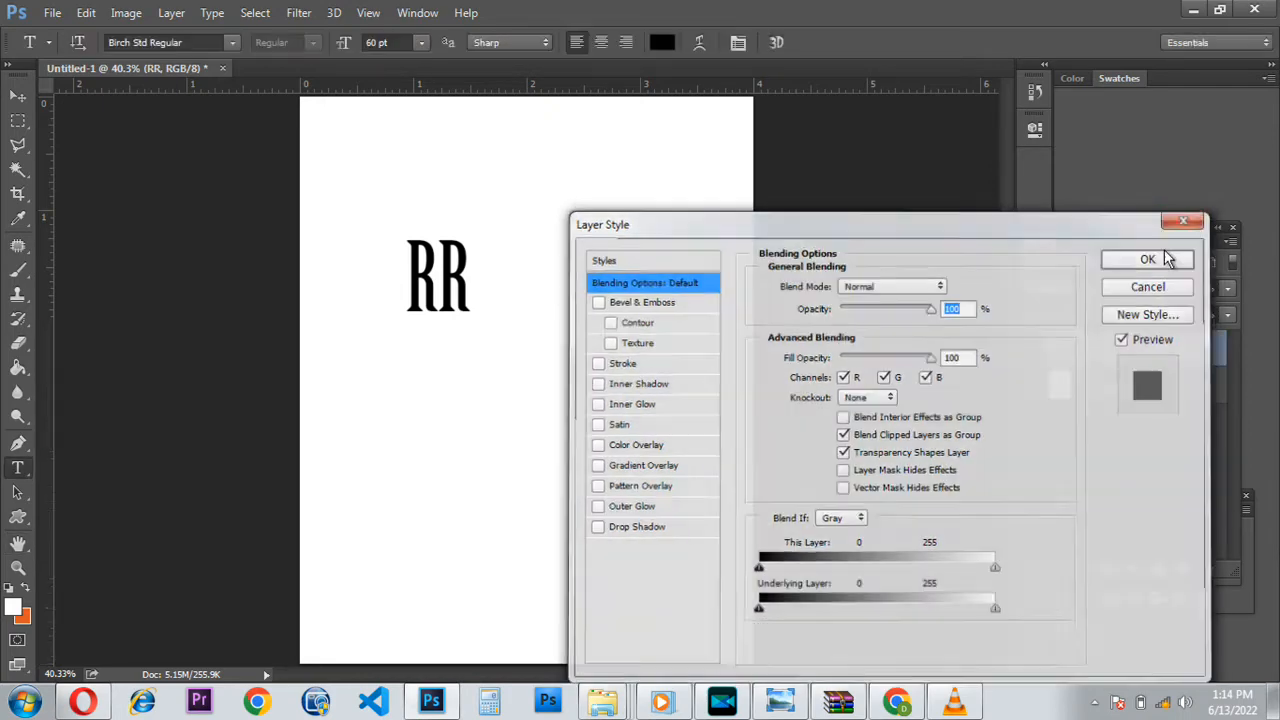
{"action": "left_click", "coordinate": [1148, 259]}
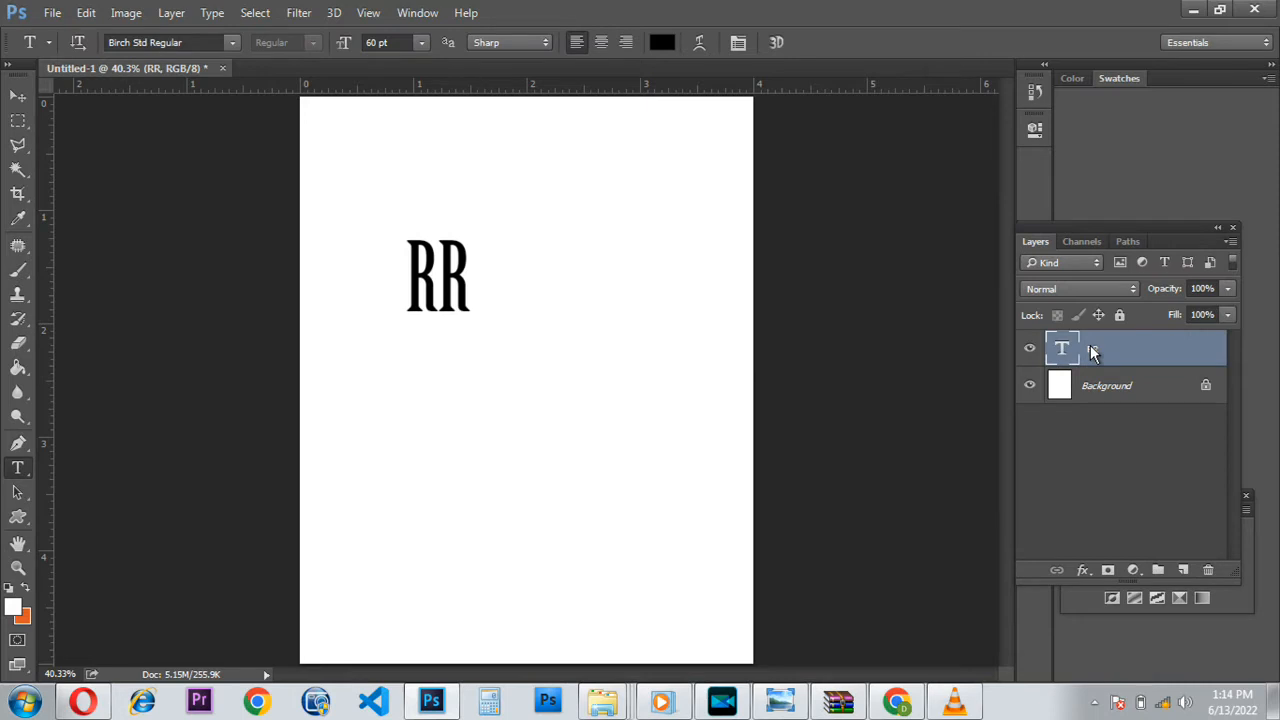
{"action": "right_click", "coordinate": [1092, 352]}
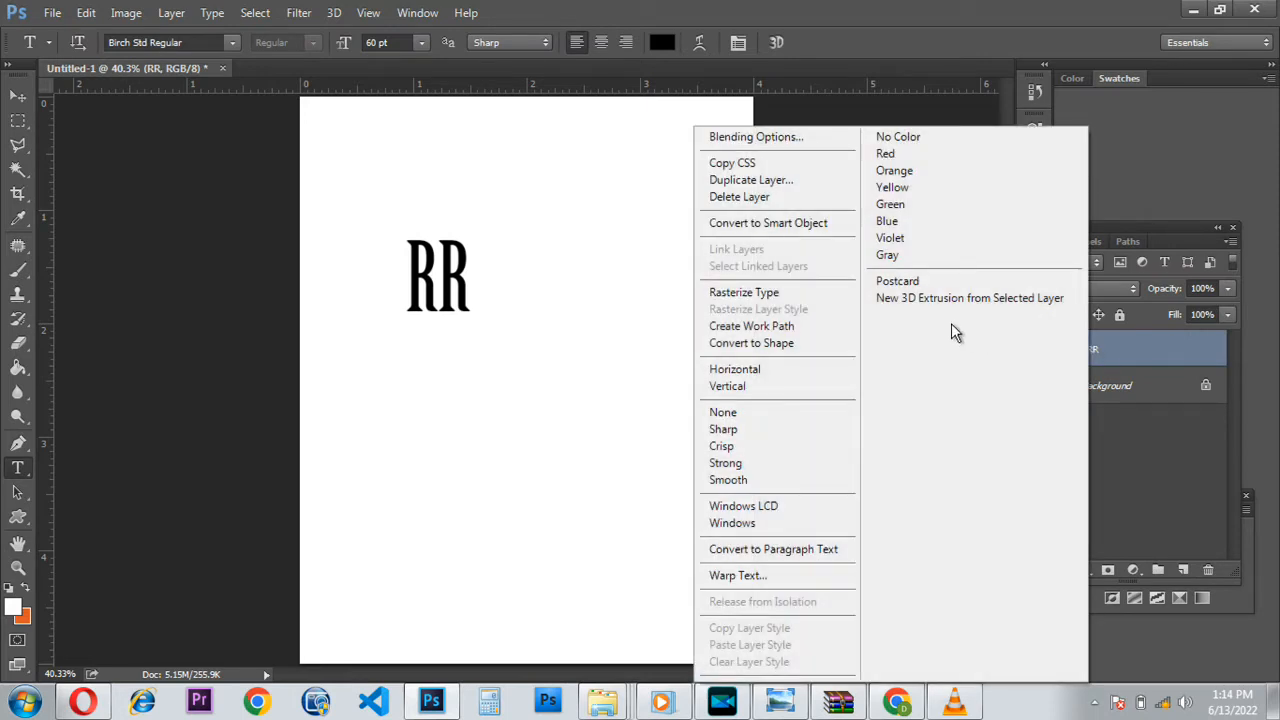
{"action": "left_click", "coordinate": [732, 293]}
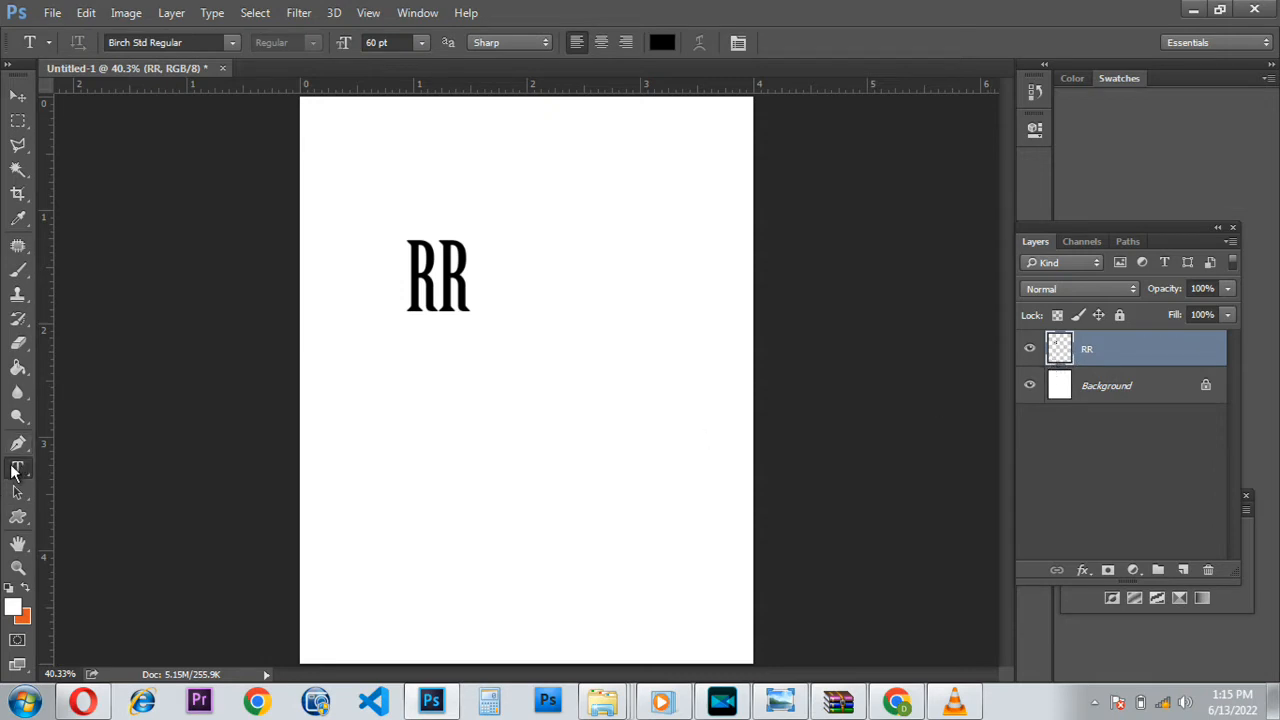
{"action": "left_click", "coordinate": [440, 292]}
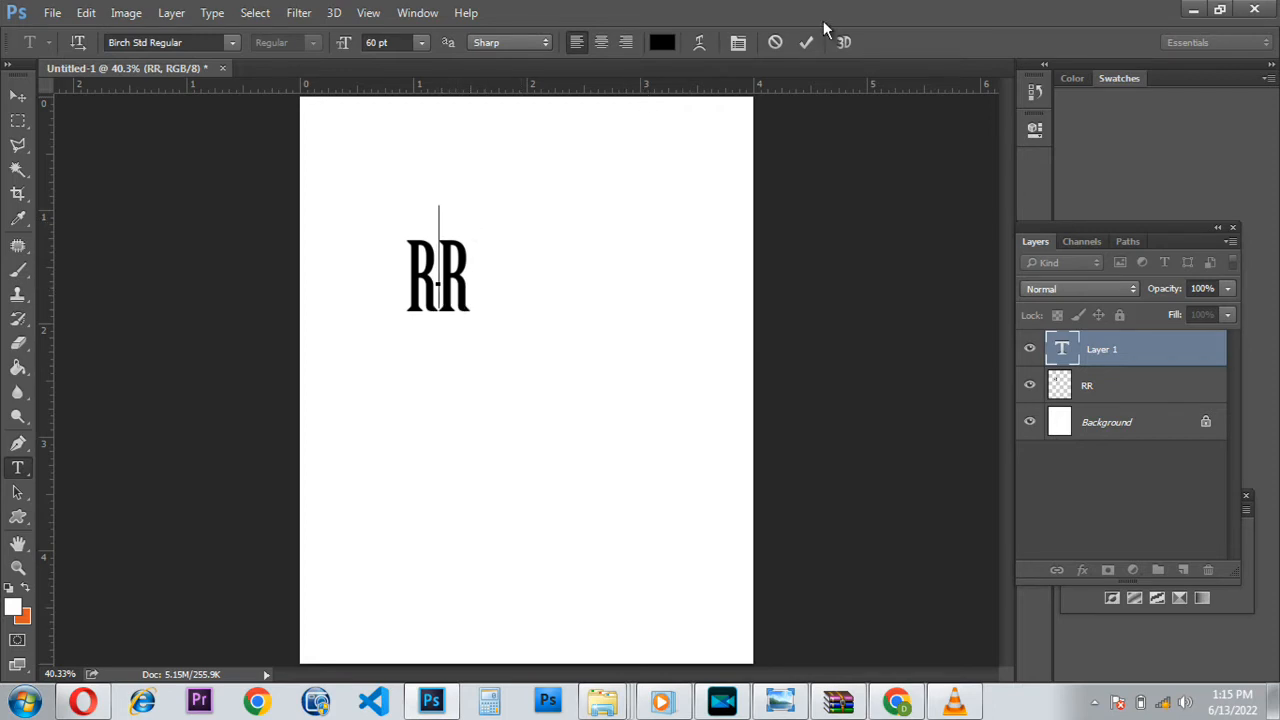
{"action": "left_click", "coordinate": [774, 43]}
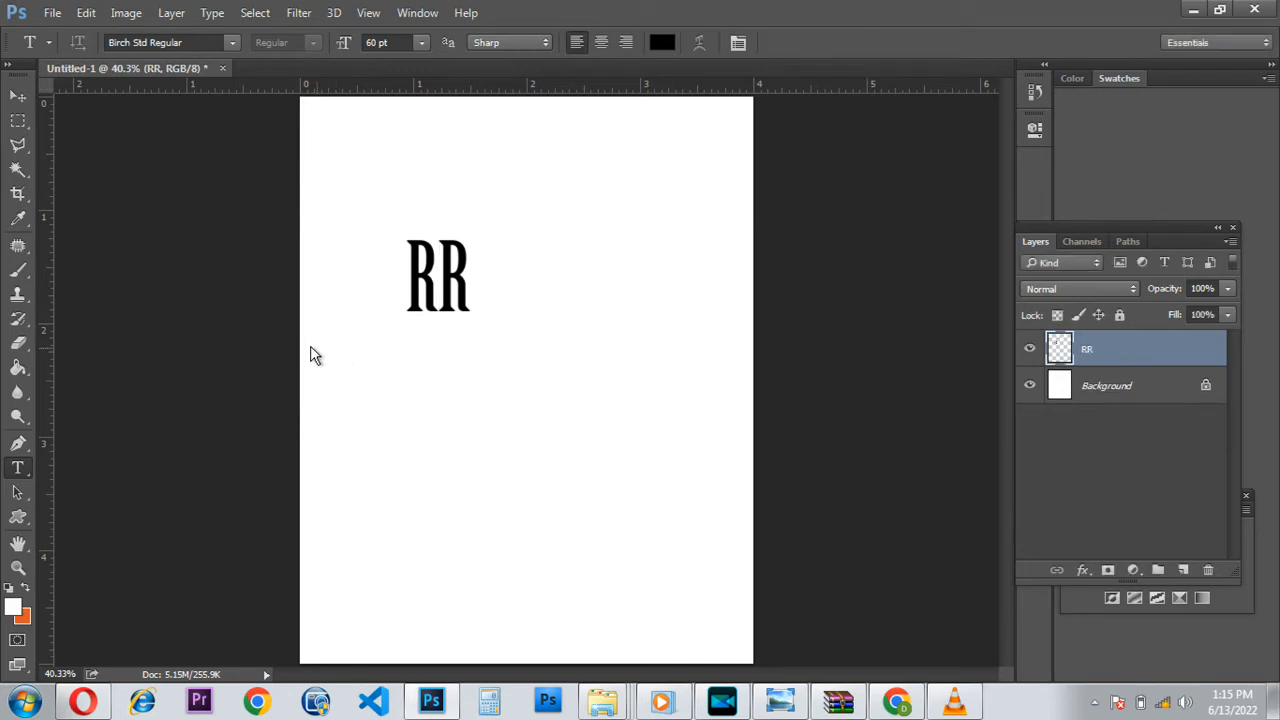
Scale the RR lettering proportionally to about 285% and move it to the horizontal centre of the page's upper half.
{"action": "left_click", "coordinate": [19, 99]}
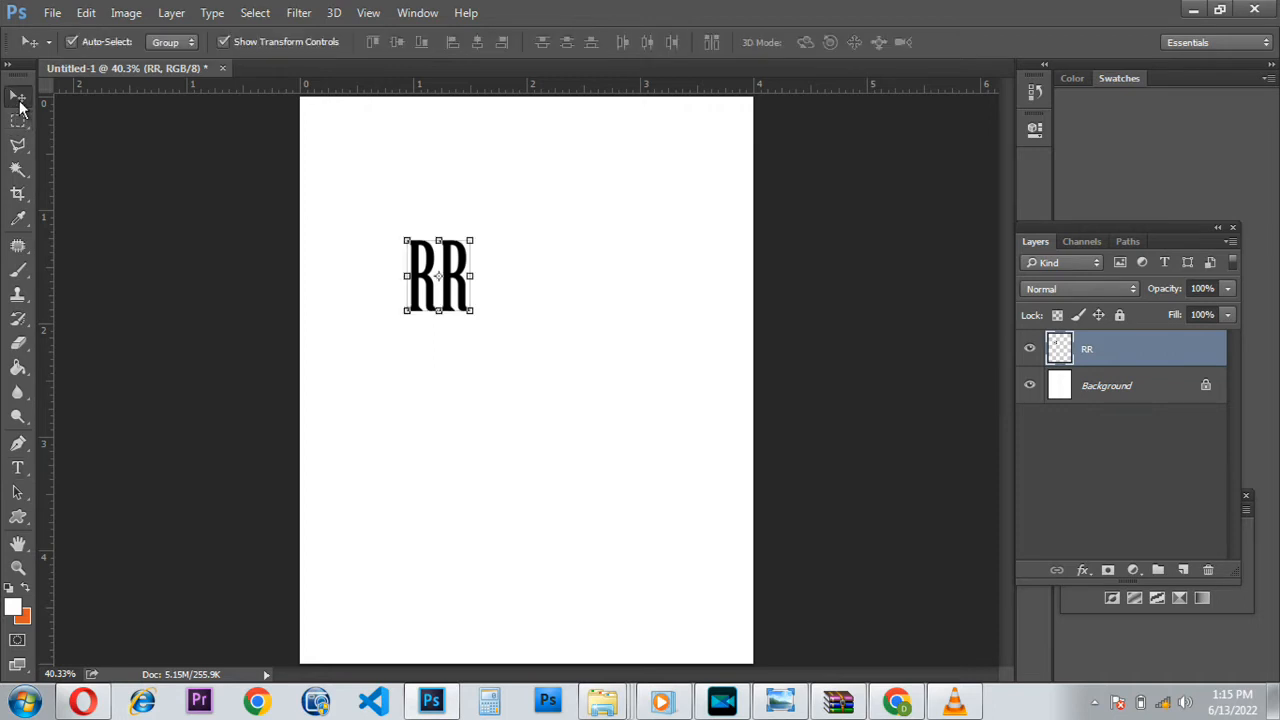
{"action": "left_click", "coordinate": [470, 318]}
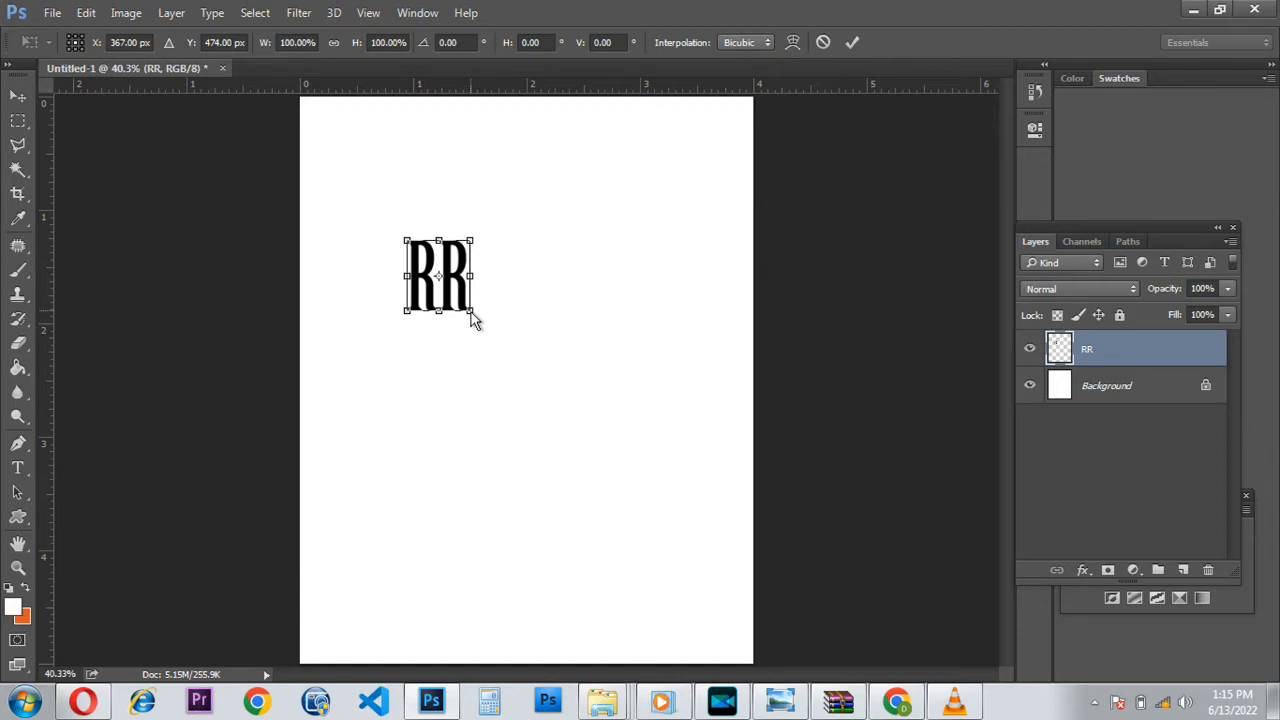
{"action": "left_click_drag", "start_coordinate": [472, 314], "coordinate": [617, 425]}
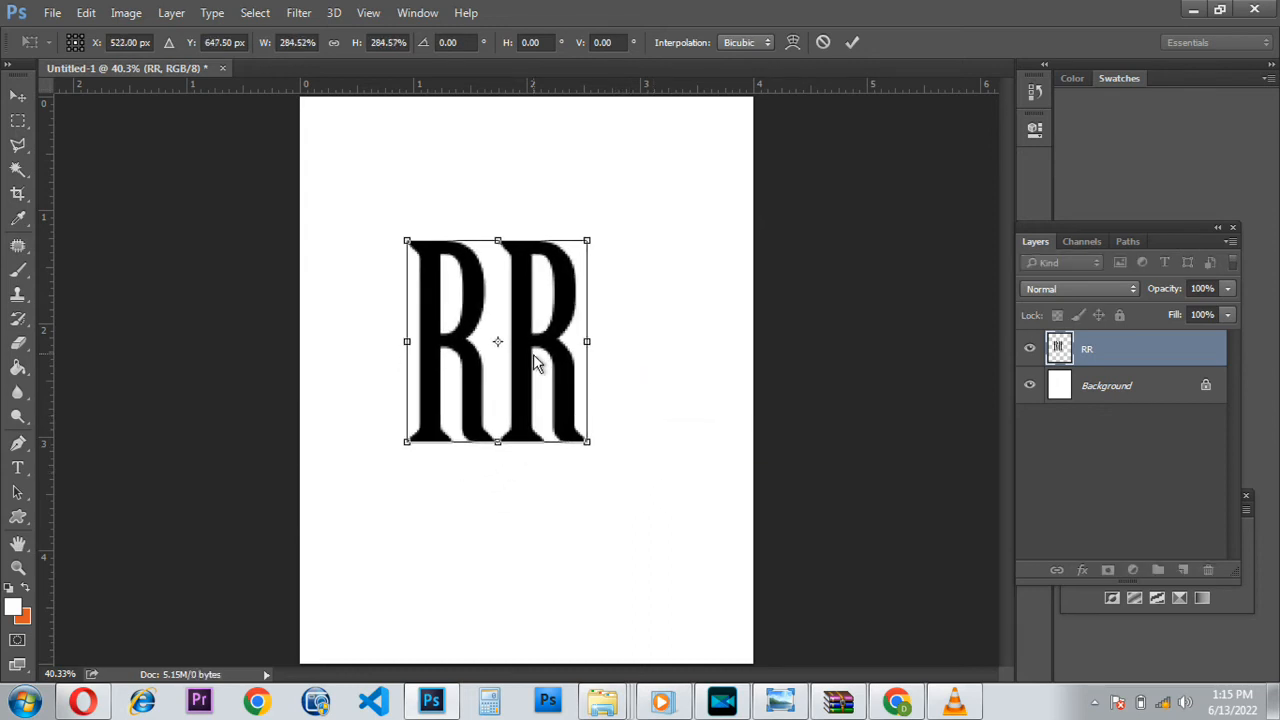
{"action": "key", "text": "Return"}
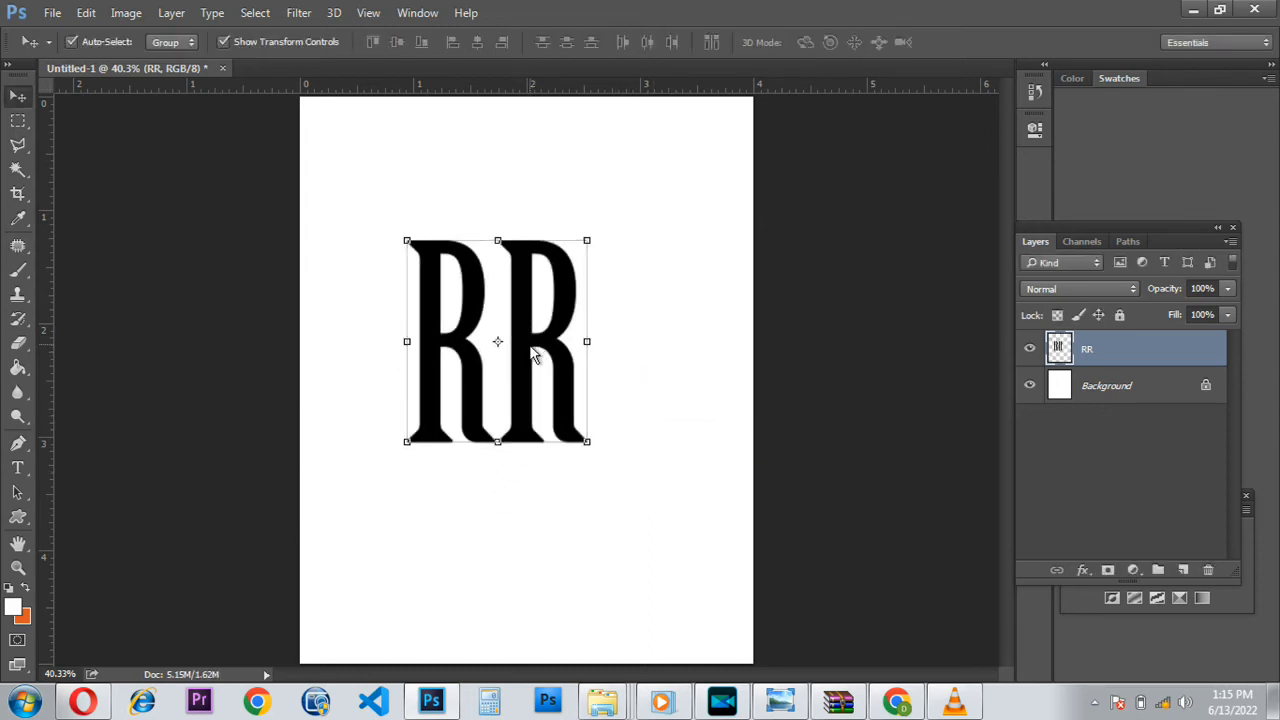
{"action": "left_click_drag", "start_coordinate": [514, 295], "coordinate": [539, 266]}
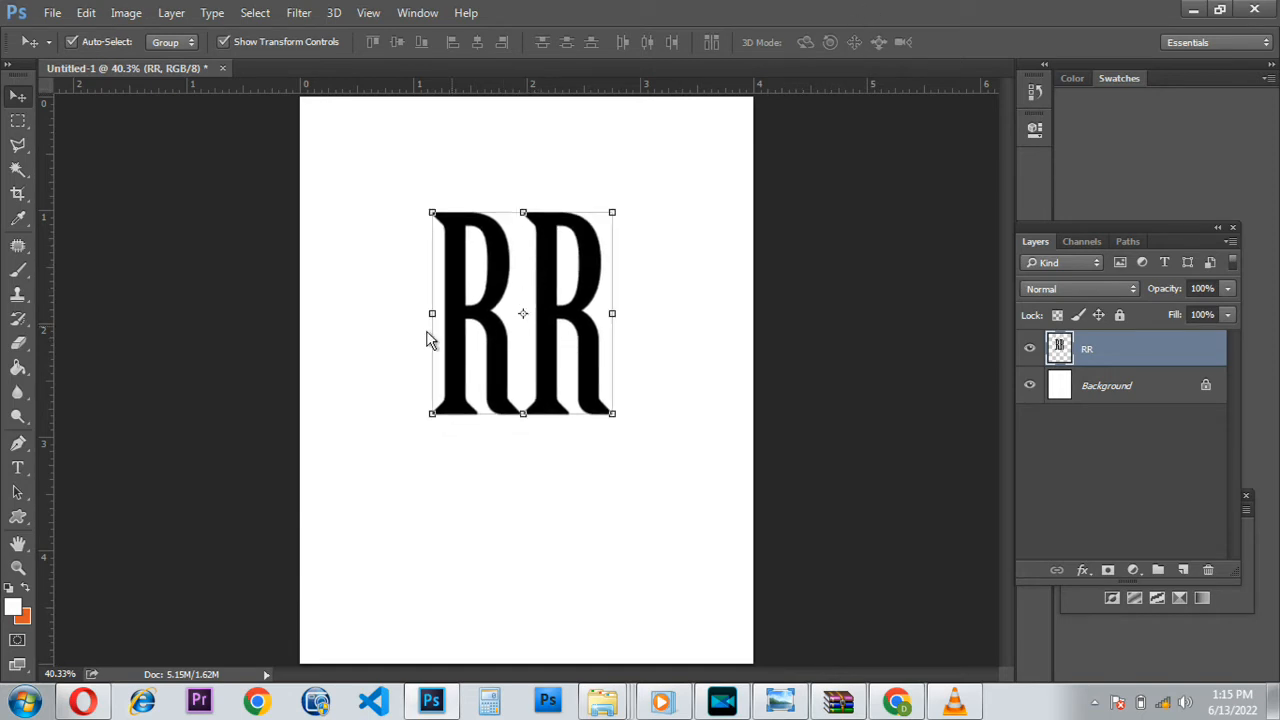
Select the second R with a rectangular marquee and nudge the selection right until it clears the first R's foot.
{"action": "left_click", "coordinate": [20, 121]}
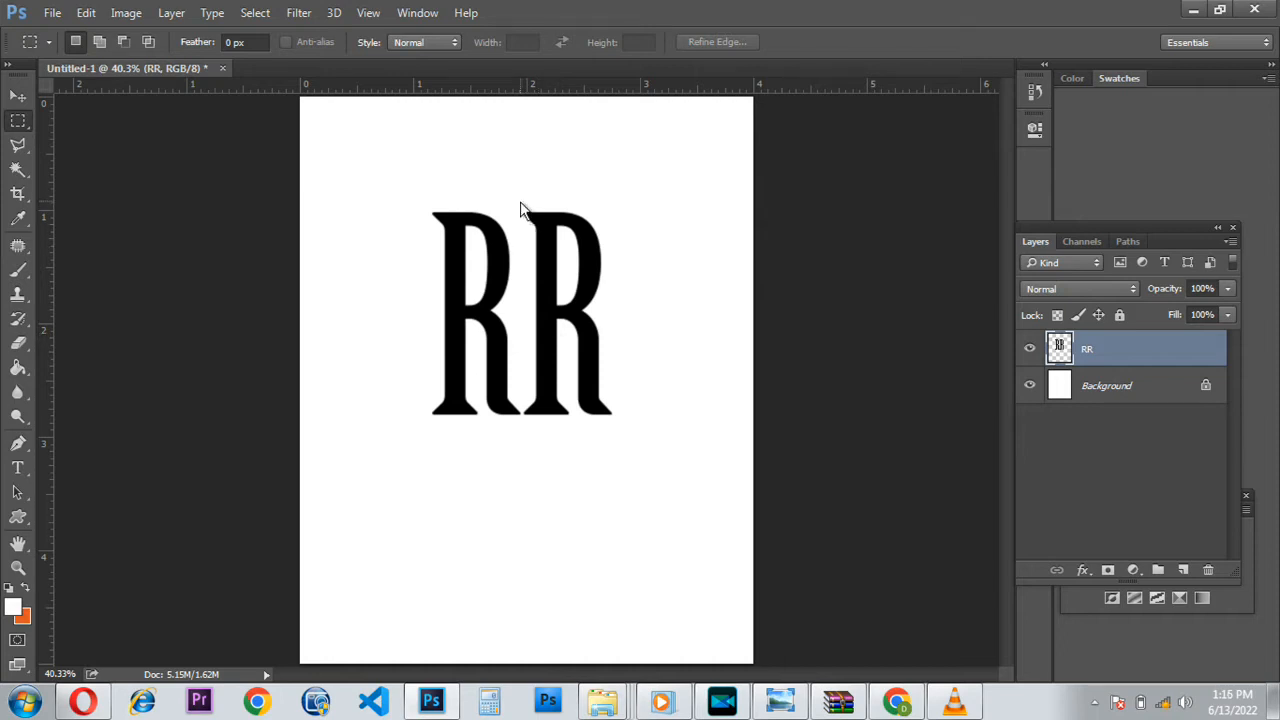
{"action": "left_click_drag", "start_coordinate": [516, 187], "coordinate": [681, 461]}
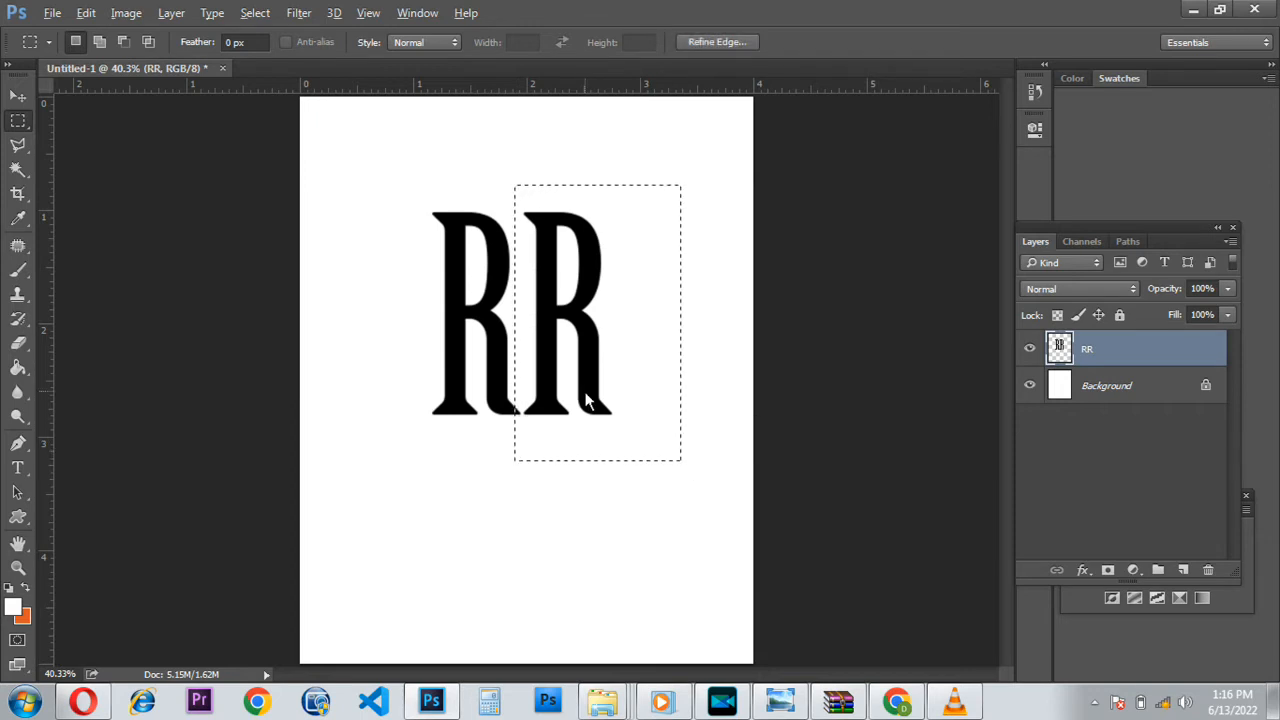
{"action": "scroll", "coordinate": [500, 450], "scroll_direction": "up", "scroll_amount": 5}
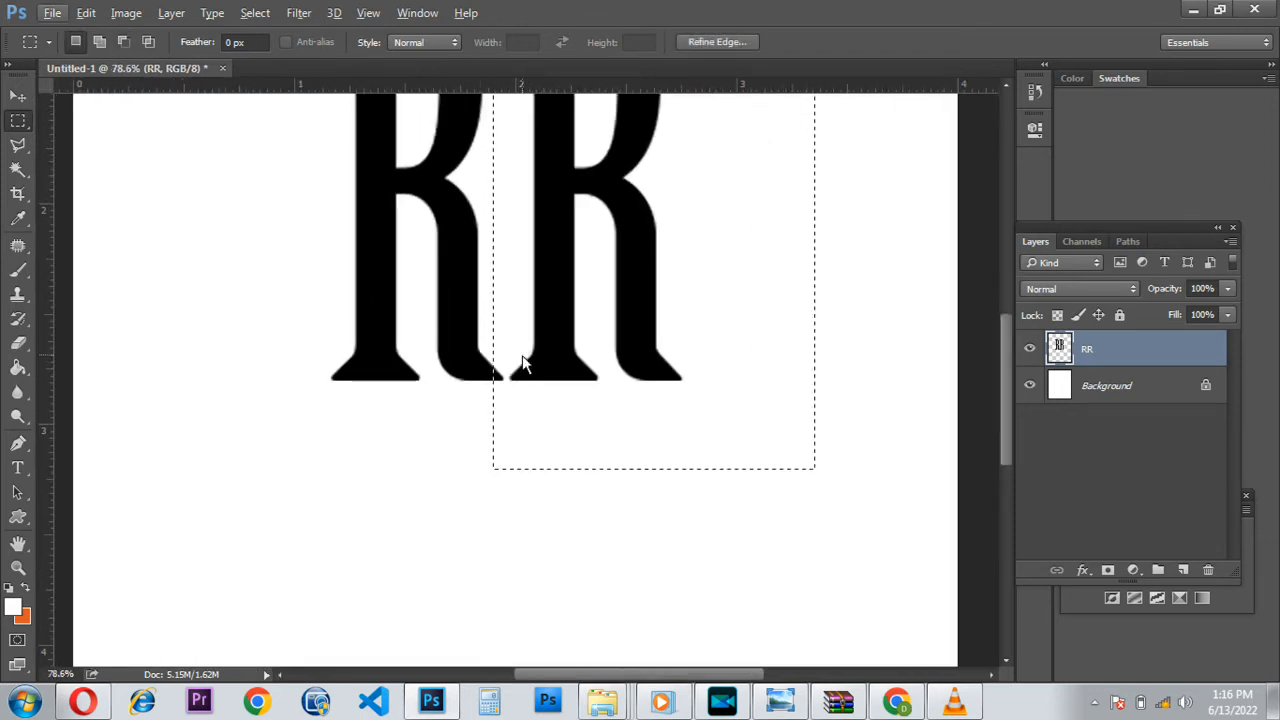
{"action": "scroll", "coordinate": [522, 358], "scroll_direction": "up", "scroll_amount": 3}
{"action": "scroll", "coordinate": [522, 354], "scroll_direction": "down", "scroll_amount": 2}
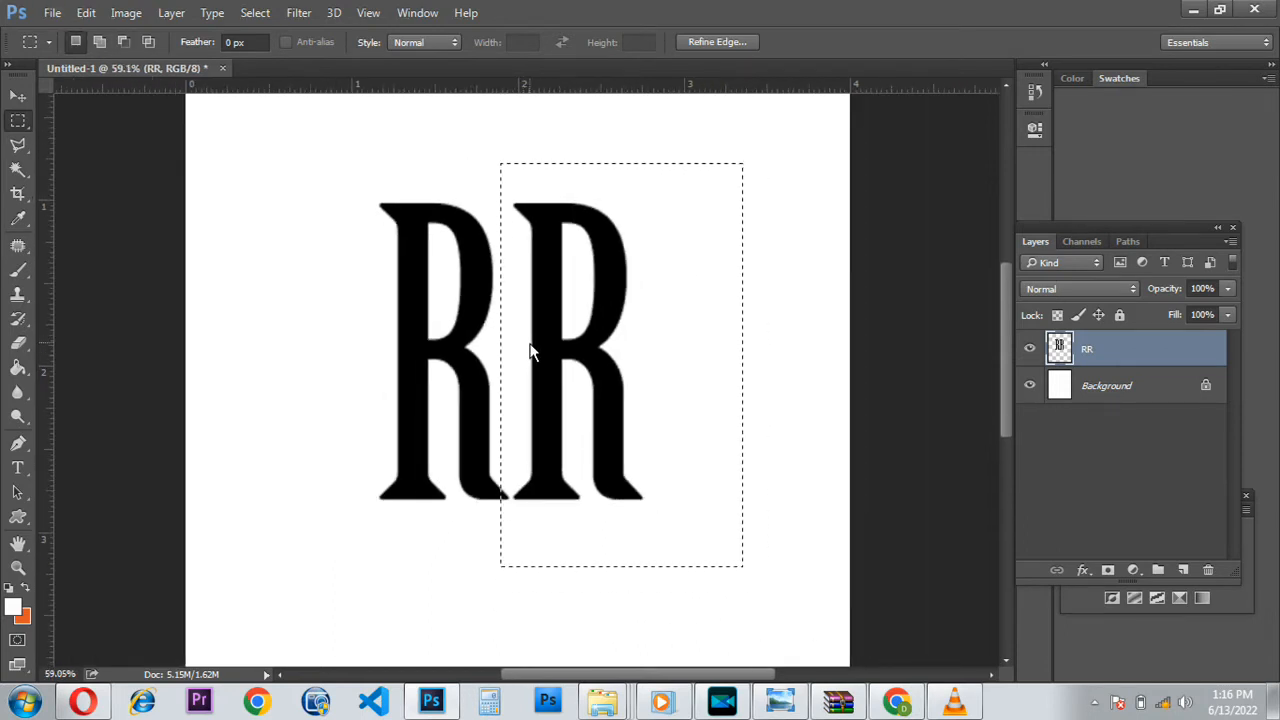
{"action": "key", "text": "Right"}
{"action": "key", "text": "Right"}
{"action": "key", "text": "Right"}
{"action": "key", "text": "Right"}
{"action": "key", "text": "Right"}
{"action": "key", "text": "Right"}
{"action": "key", "text": "Right"}
{"action": "key", "text": "Right"}
{"action": "key", "text": "Right"}
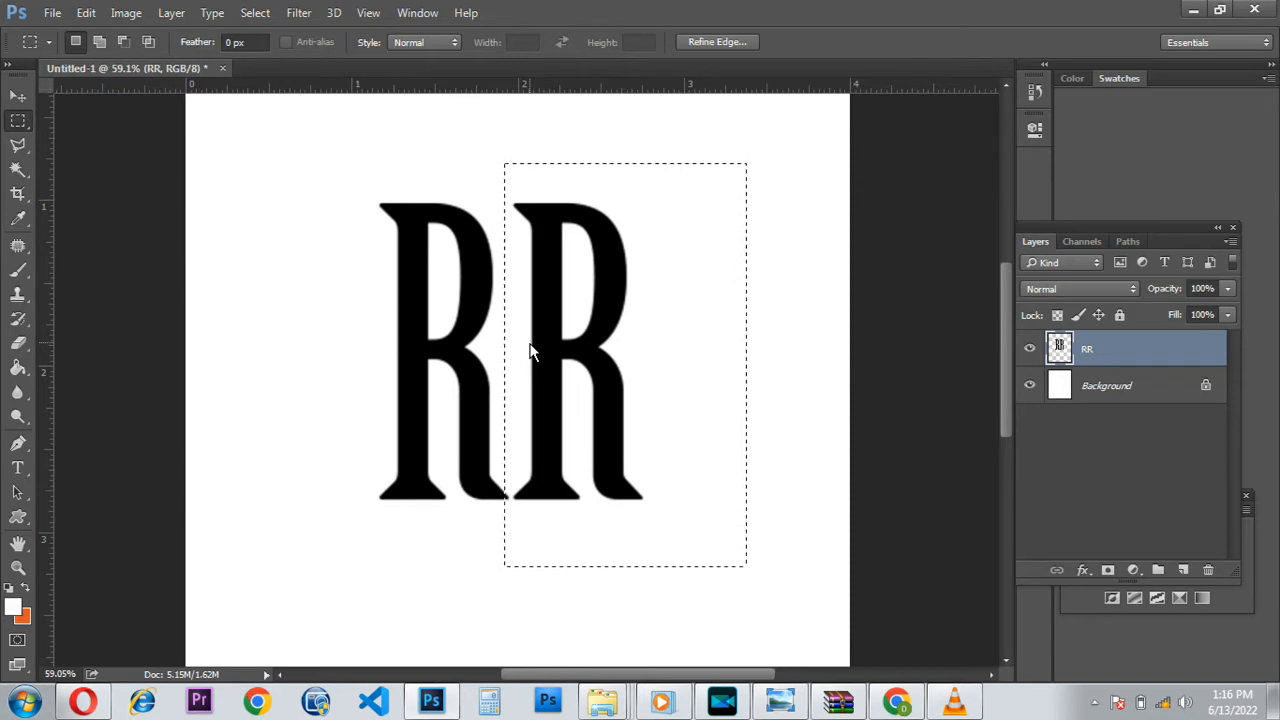
{"action": "key", "text": "Right"}
{"action": "key", "text": "Right"}
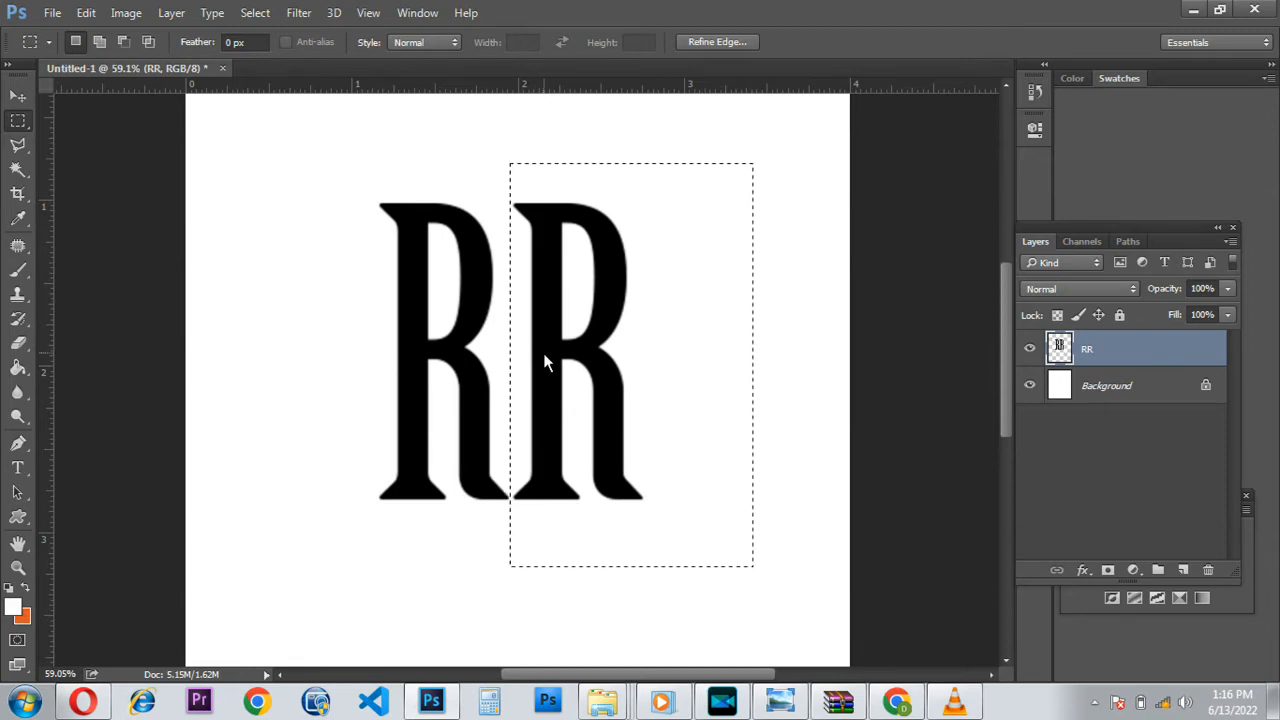
Cut the selected second R onto its own layer.
{"action": "right_click", "coordinate": [545, 362]}
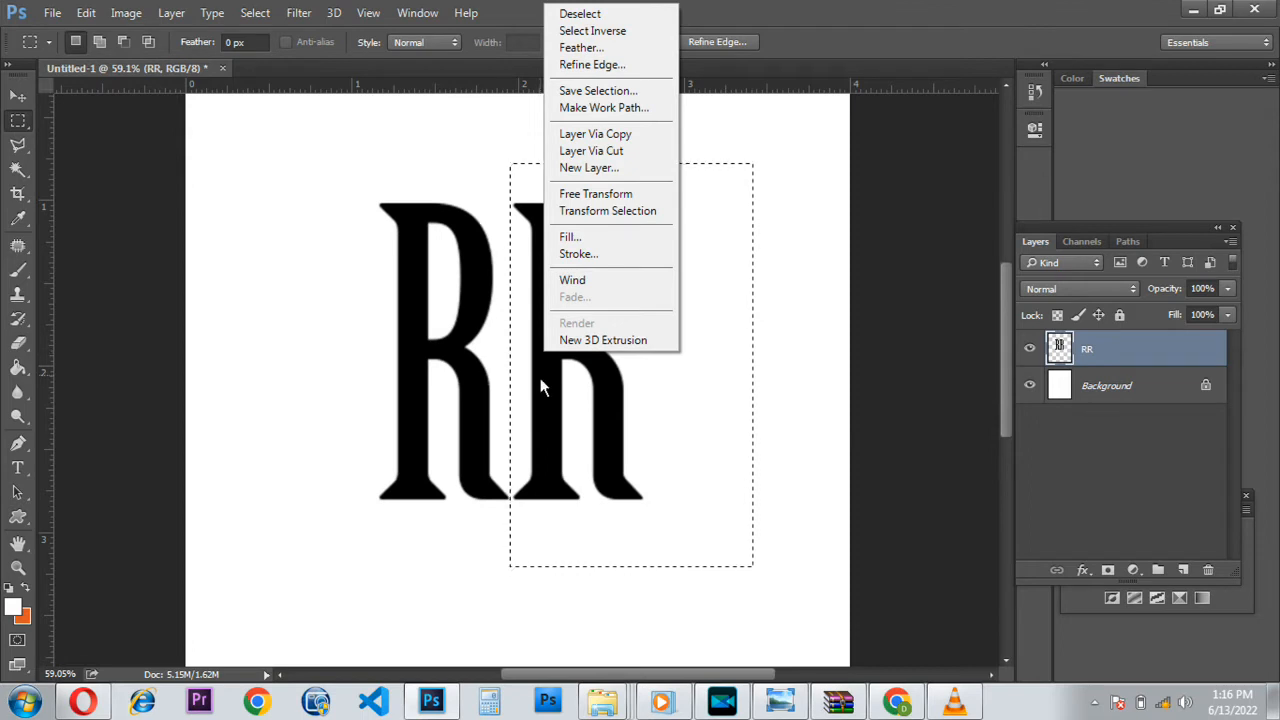
{"action": "left_click", "coordinate": [541, 380]}
{"action": "right_click", "coordinate": [546, 383]}
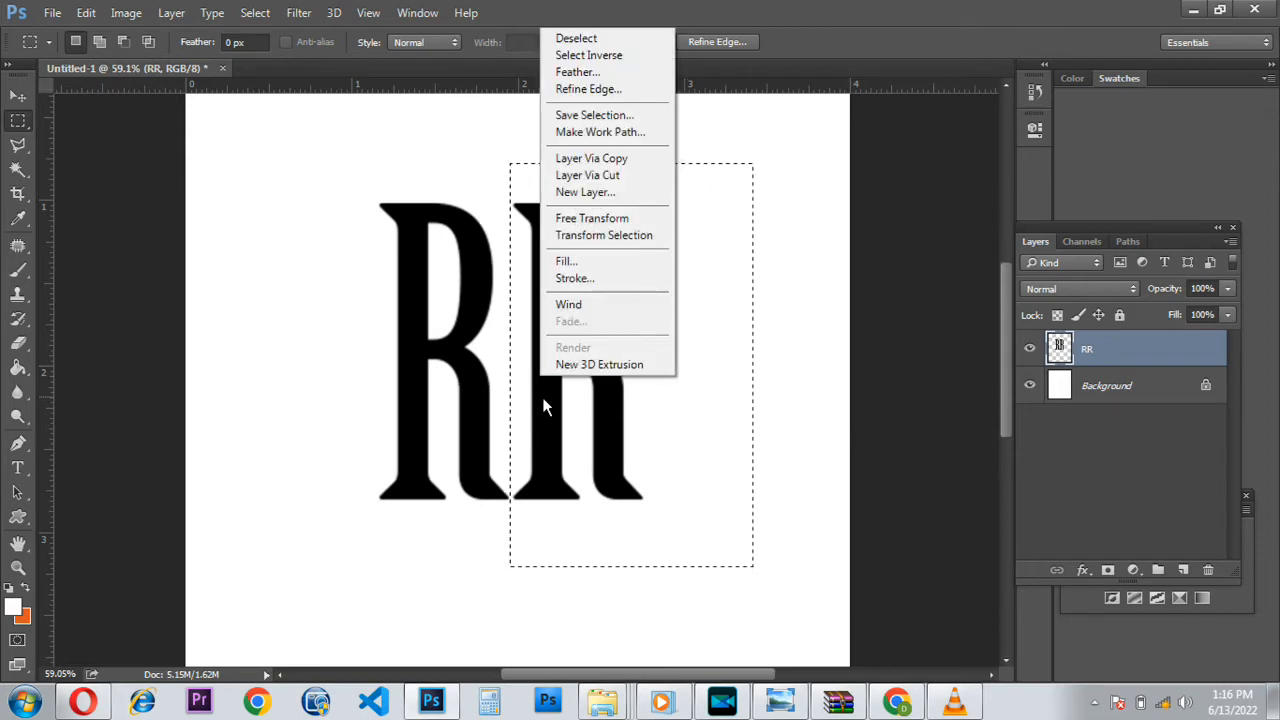
{"action": "right_click", "coordinate": [544, 398]}
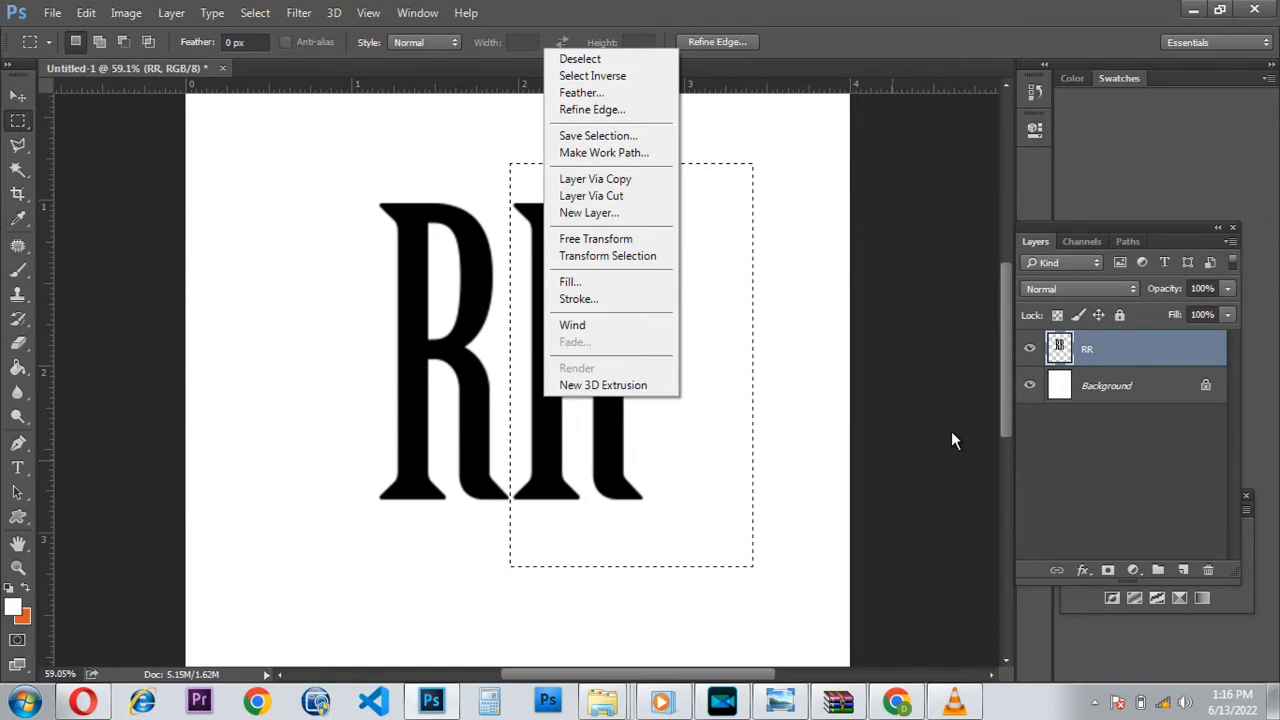
{"action": "left_click", "coordinate": [598, 199]}
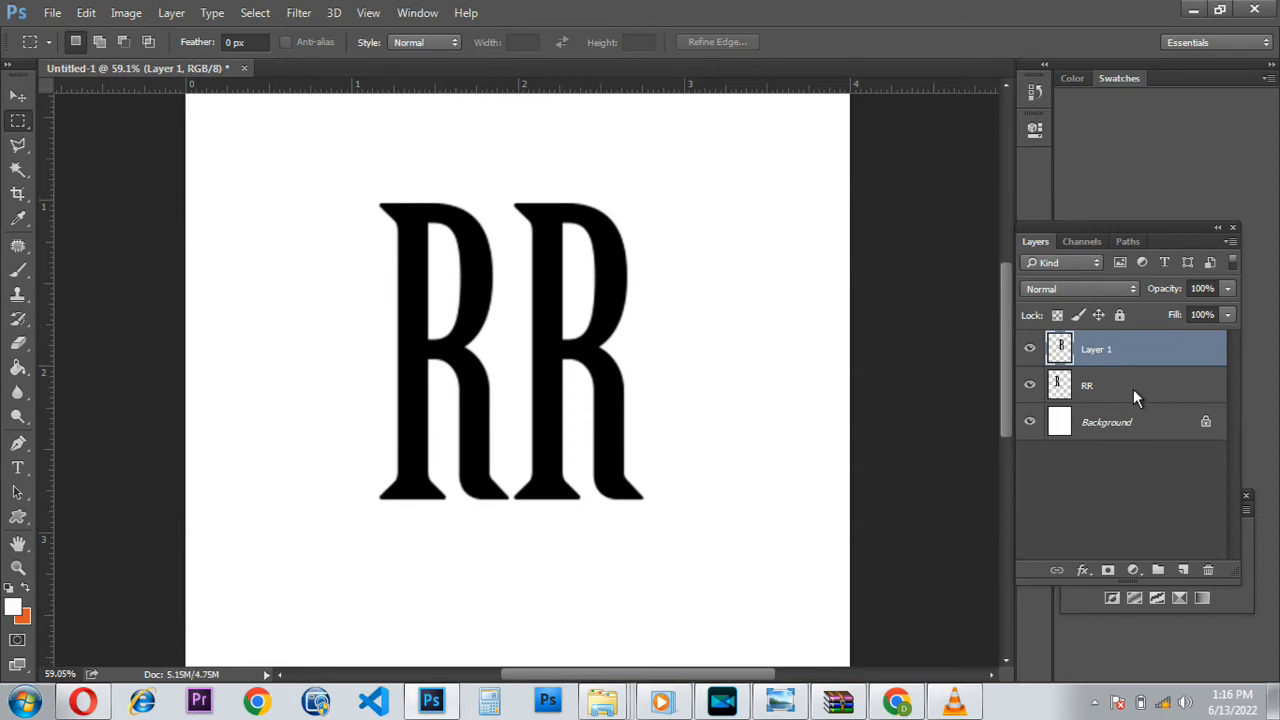
Try moving the two R letters apart individually and undo both moves.
{"action": "left_click", "coordinate": [18, 96]}
{"action": "left_click_drag", "start_coordinate": [546, 298], "coordinate": [630, 277]}
{"action": "left_click", "coordinate": [468, 283]}
{"action": "left_click_drag", "start_coordinate": [470, 285], "coordinate": [442, 282]}
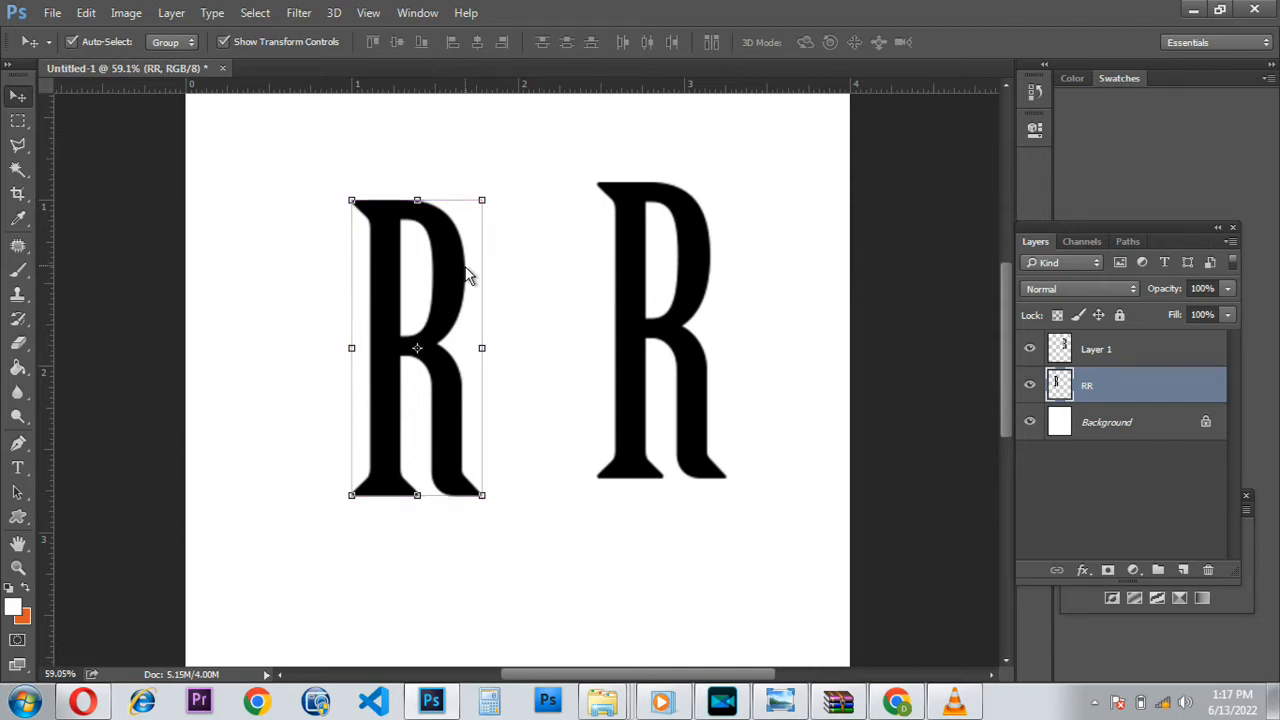
{"action": "key", "text": "ctrl+alt+z"}
{"action": "key", "text": "ctrl+alt+z"}
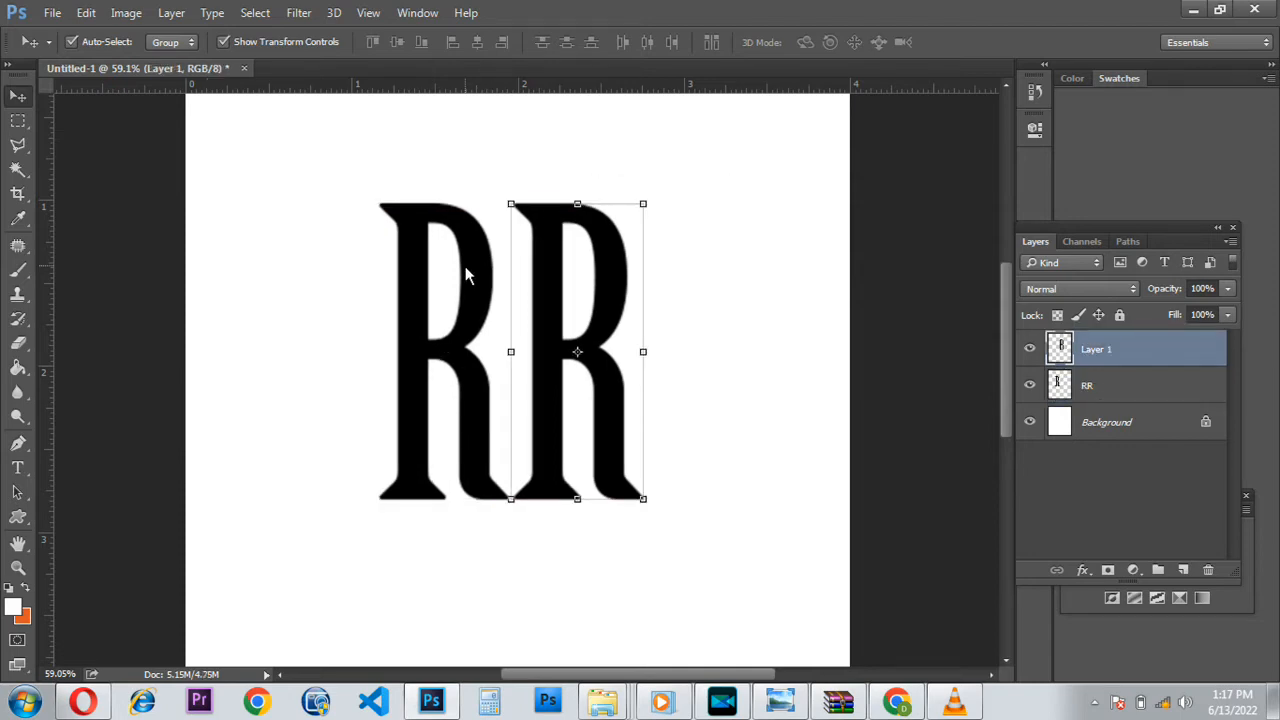
Flip the first R on the RR layer horizontally with Free Transform.
{"action": "left_click", "coordinate": [484, 313]}
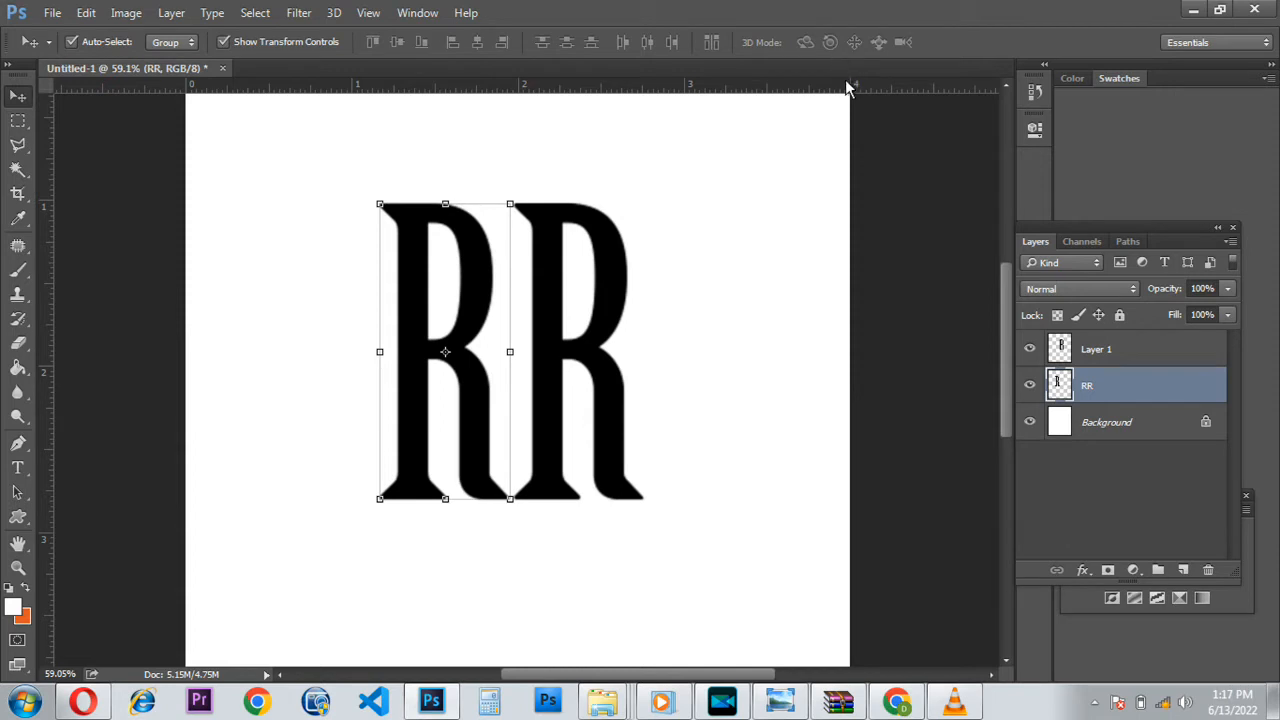
{"action": "left_click", "coordinate": [511, 356]}
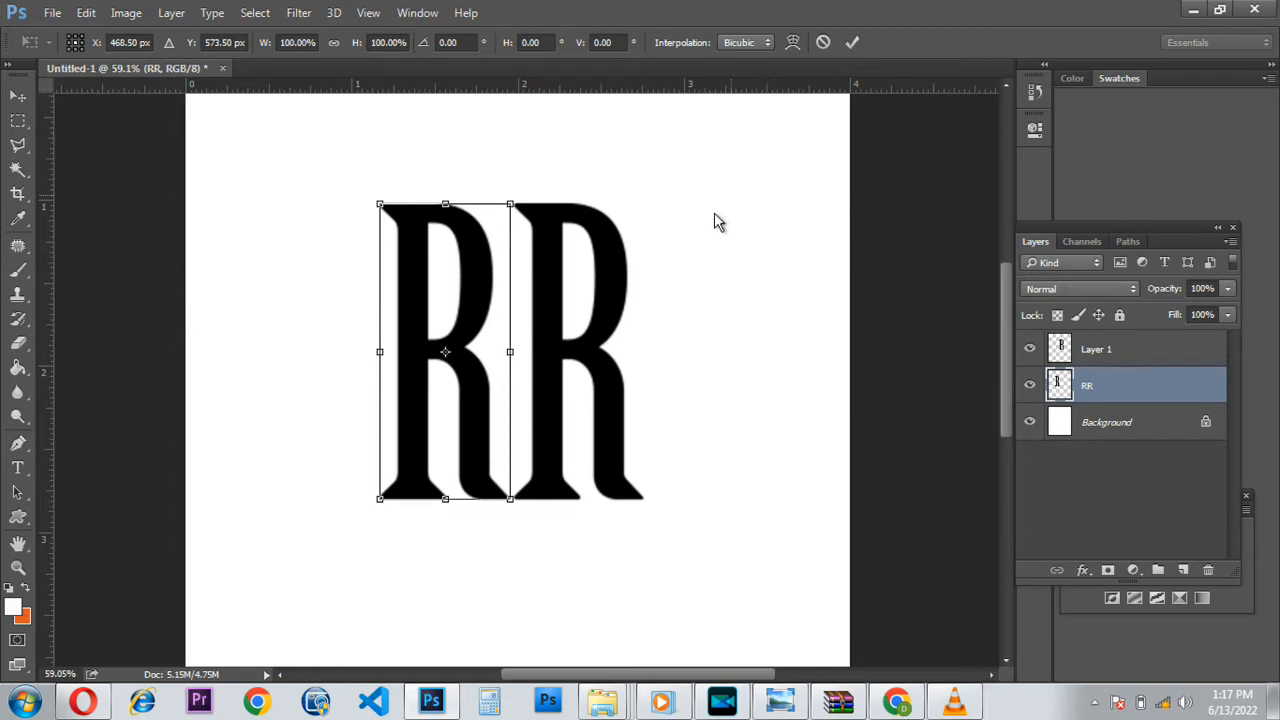
{"action": "right_click", "coordinate": [465, 400]}
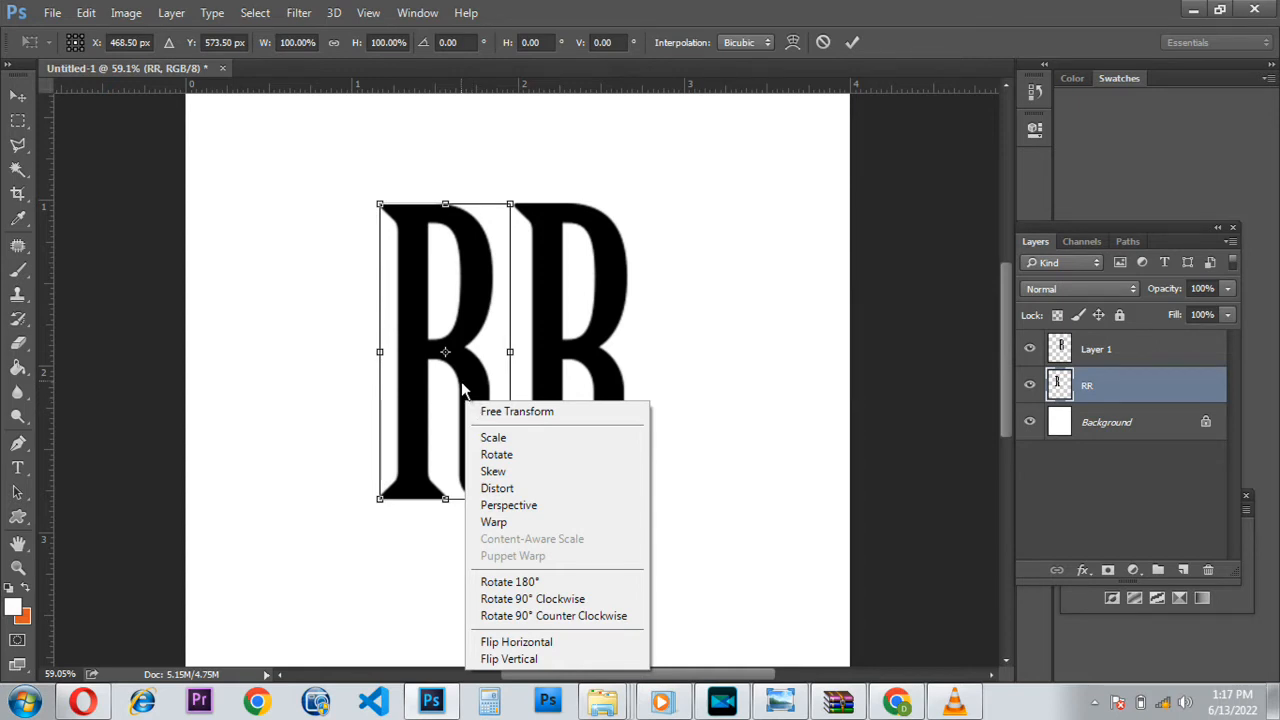
{"action": "left_click", "coordinate": [540, 645]}
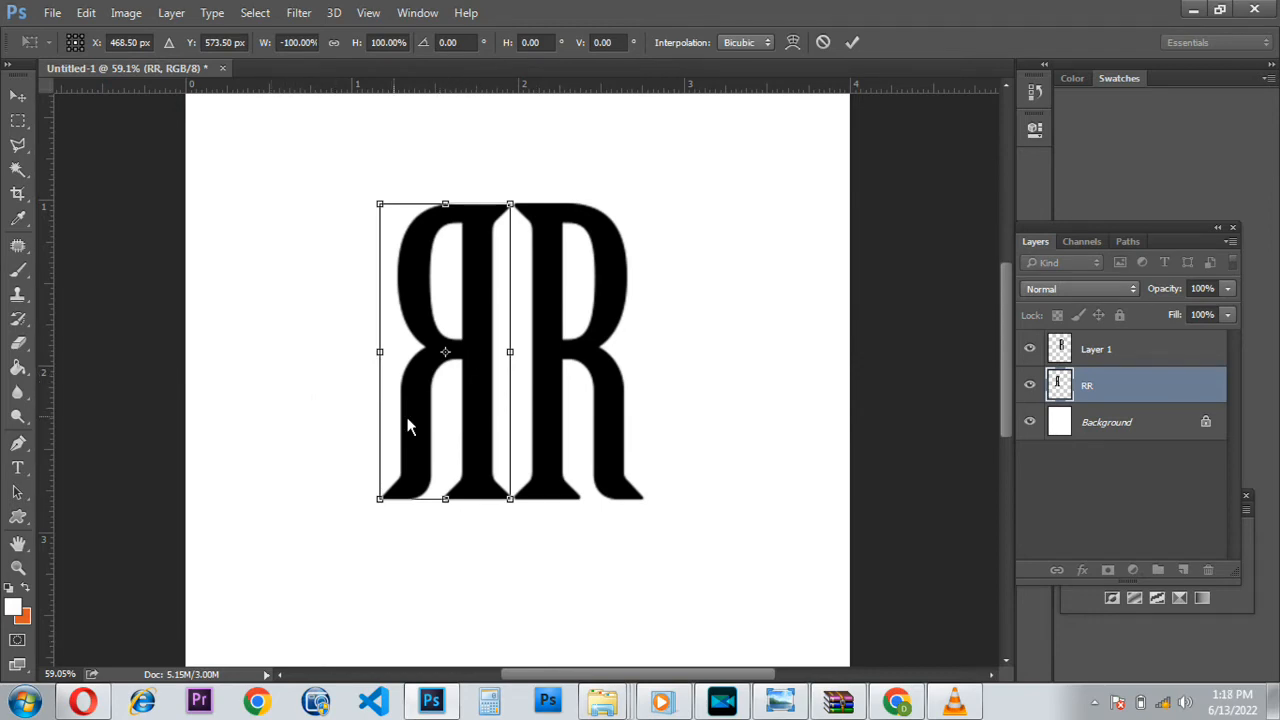
Nudge the mirrored R right to X 541.50 px so its stem meets the second R's stem, apply the transform and deselect the layer.
{"action": "key", "text": "Right"}
{"action": "key", "text": "Right"}
{"action": "key", "text": "Right"}
{"action": "key", "text": "Right"}
{"action": "key", "text": "Right"}
{"action": "key", "text": "Right"}
{"action": "key", "text": "Right"}
{"action": "key", "text": "Right"}
{"action": "key", "text": "Right"}
{"action": "key", "text": "Right"}
{"action": "key", "text": "Right"}
{"action": "key", "text": "Right"}
{"action": "key", "text": "Right"}
{"action": "key", "text": "Right"}
{"action": "key", "text": "Right"}
{"action": "key", "text": "Right"}
{"action": "key", "text": "Right"}
{"action": "key", "text": "Right"}
{"action": "key", "text": "Right"}
{"action": "key", "text": "Right"}
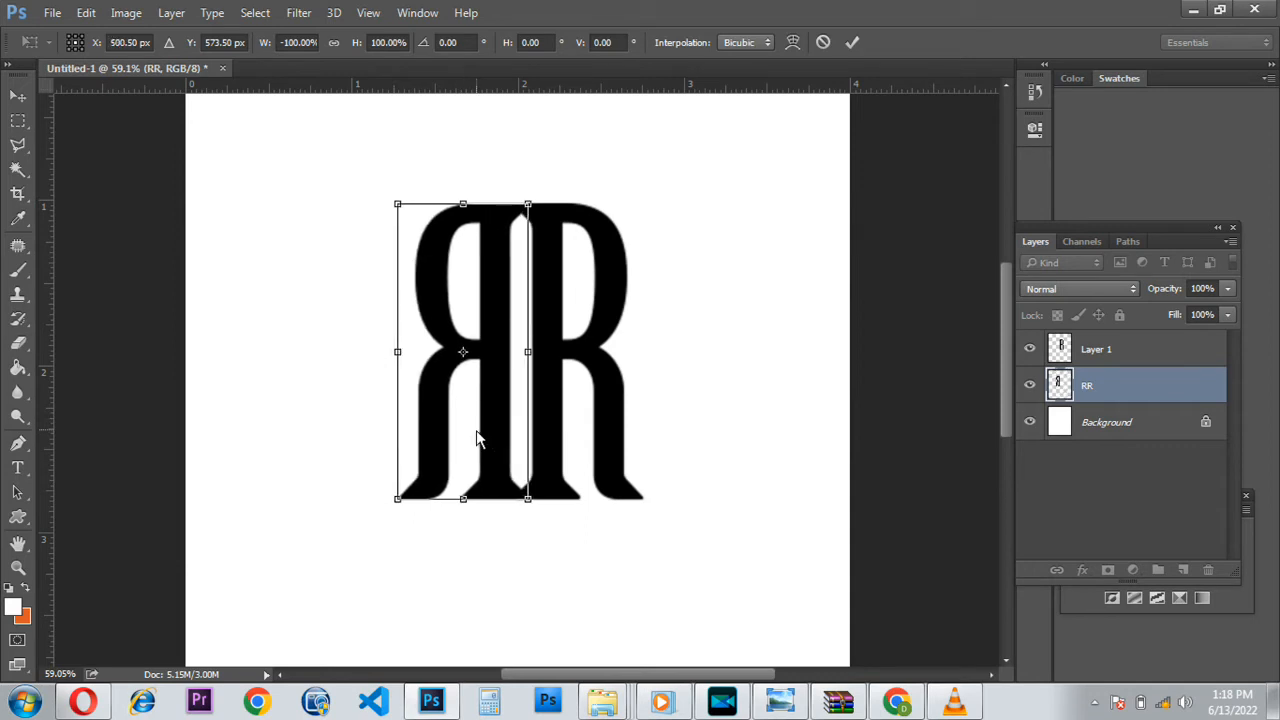
{"action": "key", "text": "Left"}
{"action": "key", "text": "Left"}
{"action": "key", "text": "Left"}
{"action": "key", "text": "Left"}
{"action": "key", "text": "Left"}
{"action": "key", "text": "Left"}
{"action": "key", "text": "Left"}
{"action": "key", "text": "Left"}
{"action": "key", "text": "Left"}
{"action": "key", "text": "Left"}
{"action": "key", "text": "Left"}
{"action": "key", "text": "Left"}
{"action": "key", "text": "Left"}
{"action": "key", "text": "Left"}
{"action": "key", "text": "Left"}
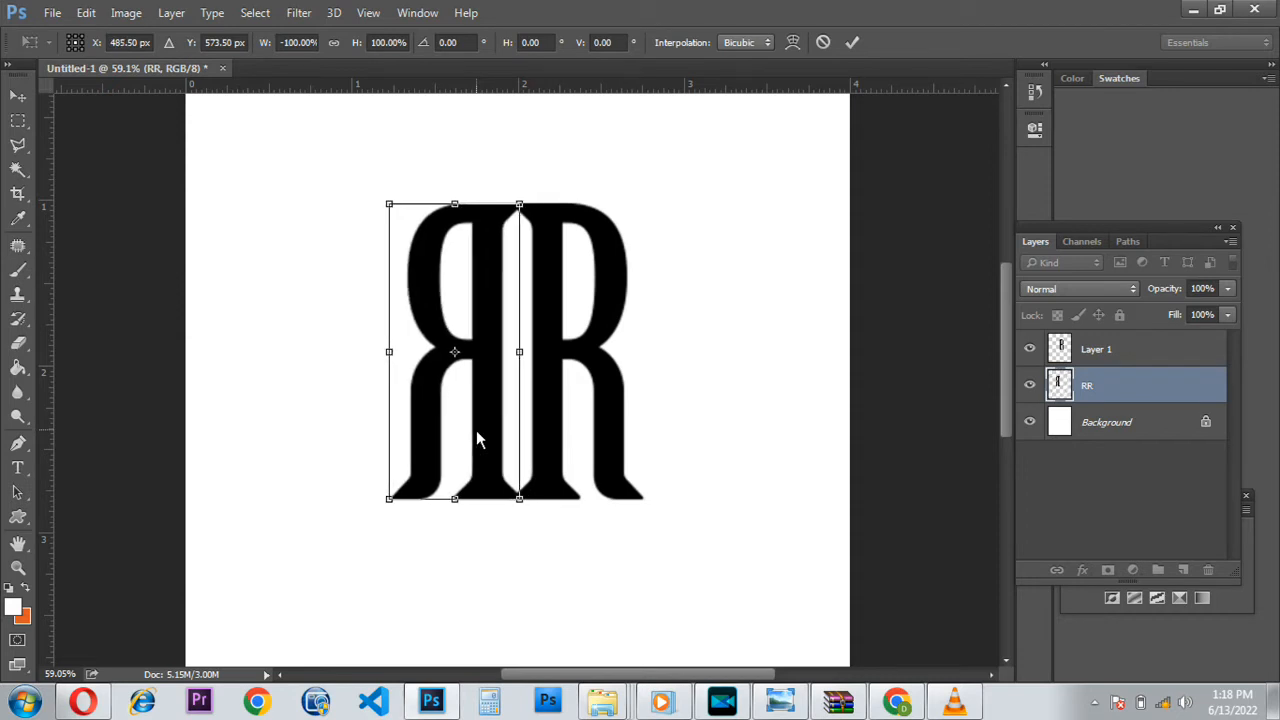
{"action": "key", "text": "Right"}
{"action": "key", "text": "Right"}
{"action": "key", "text": "Right"}
{"action": "key", "text": "Right"}
{"action": "key", "text": "Right"}
{"action": "key", "text": "Right"}
{"action": "key", "text": "Right"}
{"action": "key", "text": "Right"}
{"action": "key", "text": "Right"}
{"action": "key", "text": "Right"}
{"action": "key", "text": "Right"}
{"action": "key", "text": "Right"}
{"action": "key", "text": "Right"}
{"action": "key", "text": "Right"}
{"action": "key", "text": "Right"}
{"action": "key", "text": "Right"}
{"action": "key", "text": "Right"}
{"action": "key", "text": "Right"}
{"action": "key", "text": "Right"}
{"action": "key", "text": "Right"}
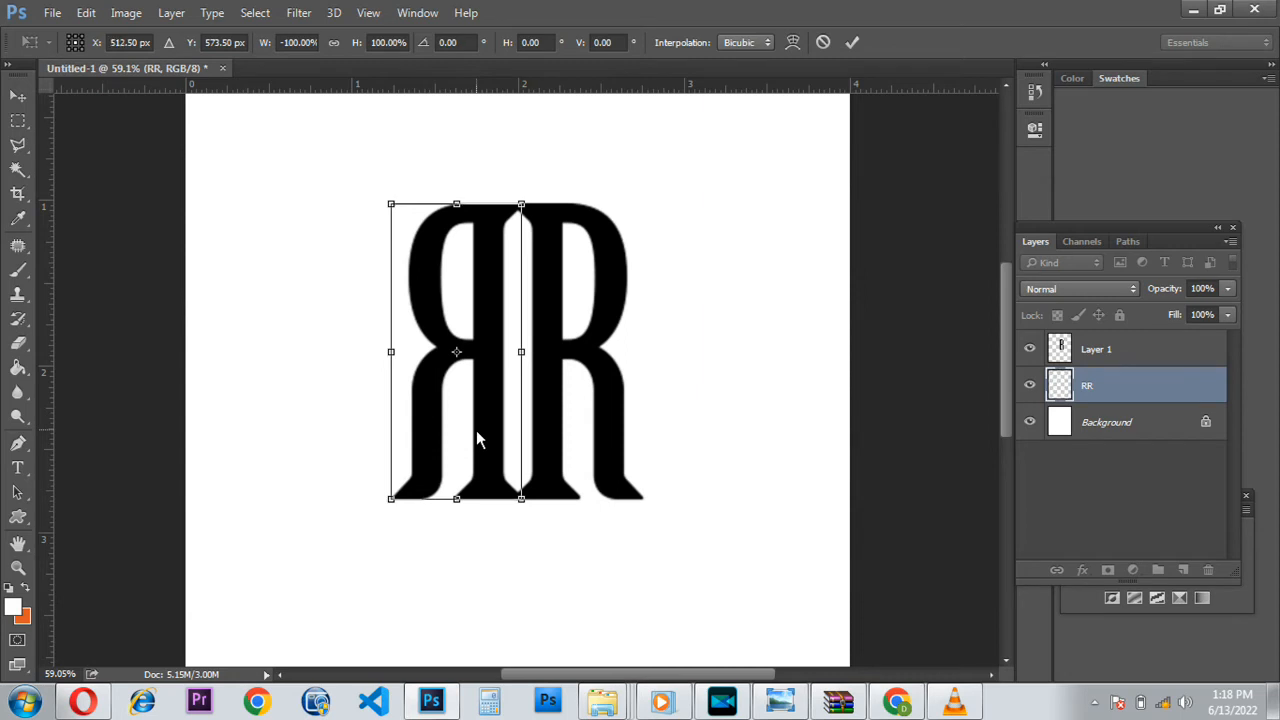
{"action": "key", "text": "Right"}
{"action": "key", "text": "Right"}
{"action": "key", "text": "Right"}
{"action": "key", "text": "Right"}
{"action": "key", "text": "Right"}
{"action": "key", "text": "Right"}
{"action": "key", "text": "Right"}
{"action": "key", "text": "Right"}
{"action": "key", "text": "Right"}
{"action": "key", "text": "Right"}
{"action": "key", "text": "Right"}
{"action": "key", "text": "Right"}
{"action": "key", "text": "Right"}
{"action": "key", "text": "Right"}
{"action": "key", "text": "Right"}
{"action": "key", "text": "Right"}
{"action": "key", "text": "Right"}
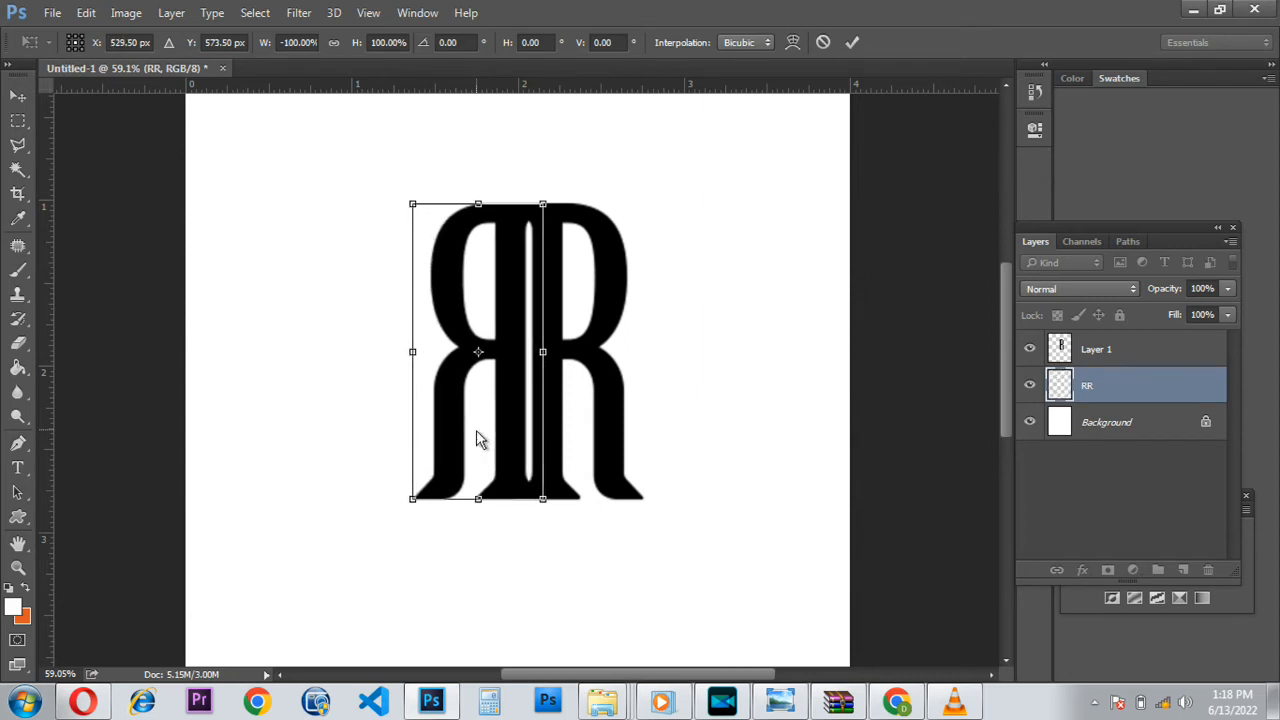
{"action": "key", "text": "Right"}
{"action": "key", "text": "Right"}
{"action": "key", "text": "Right"}
{"action": "key", "text": "Right"}
{"action": "key", "text": "Right"}
{"action": "key", "text": "Right"}
{"action": "key", "text": "Right"}
{"action": "key", "text": "Right"}
{"action": "key", "text": "Right"}
{"action": "key", "text": "Right"}
{"action": "key", "text": "Right"}
{"action": "key", "text": "Right"}
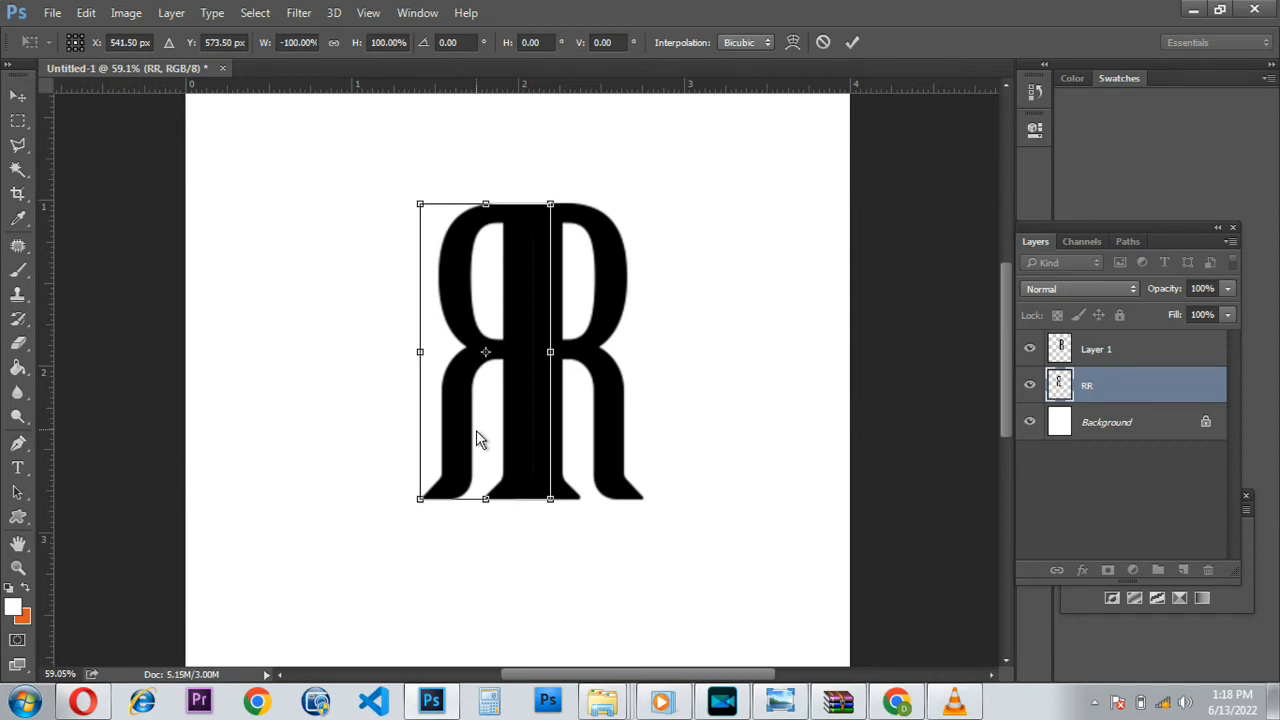
{"action": "left_click", "coordinate": [848, 47]}
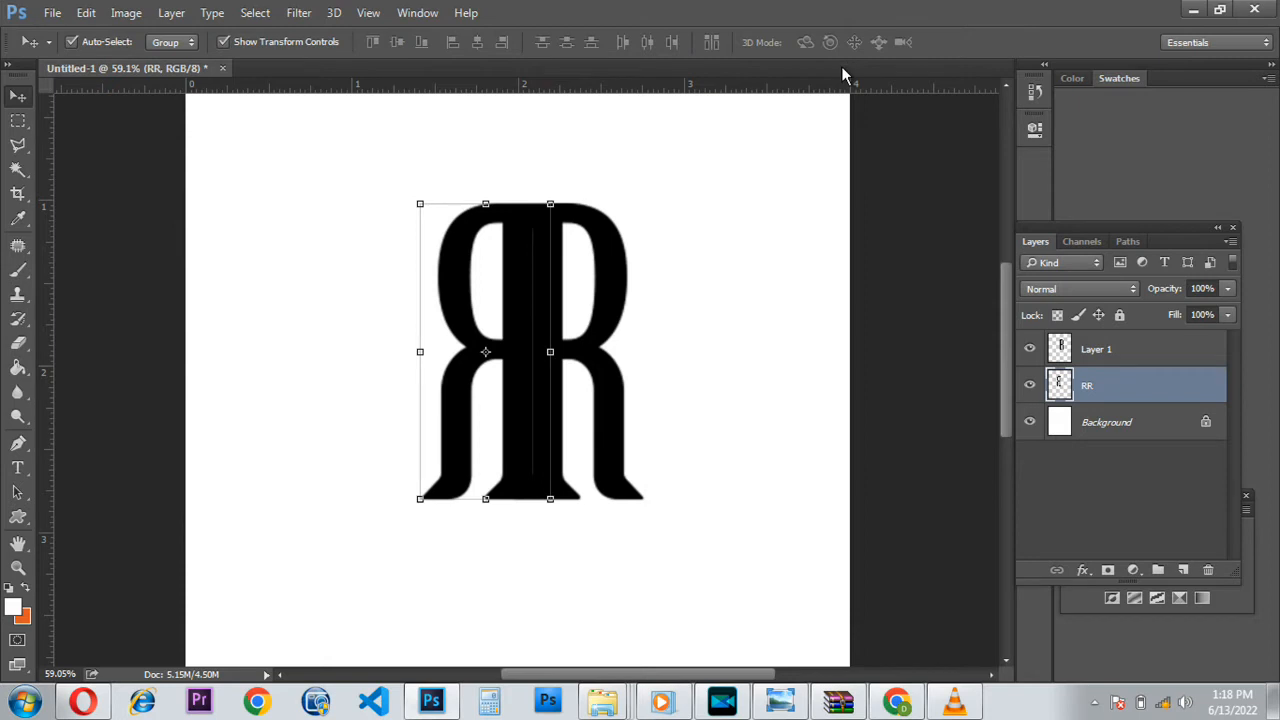
{"action": "left_click", "coordinate": [710, 463]}
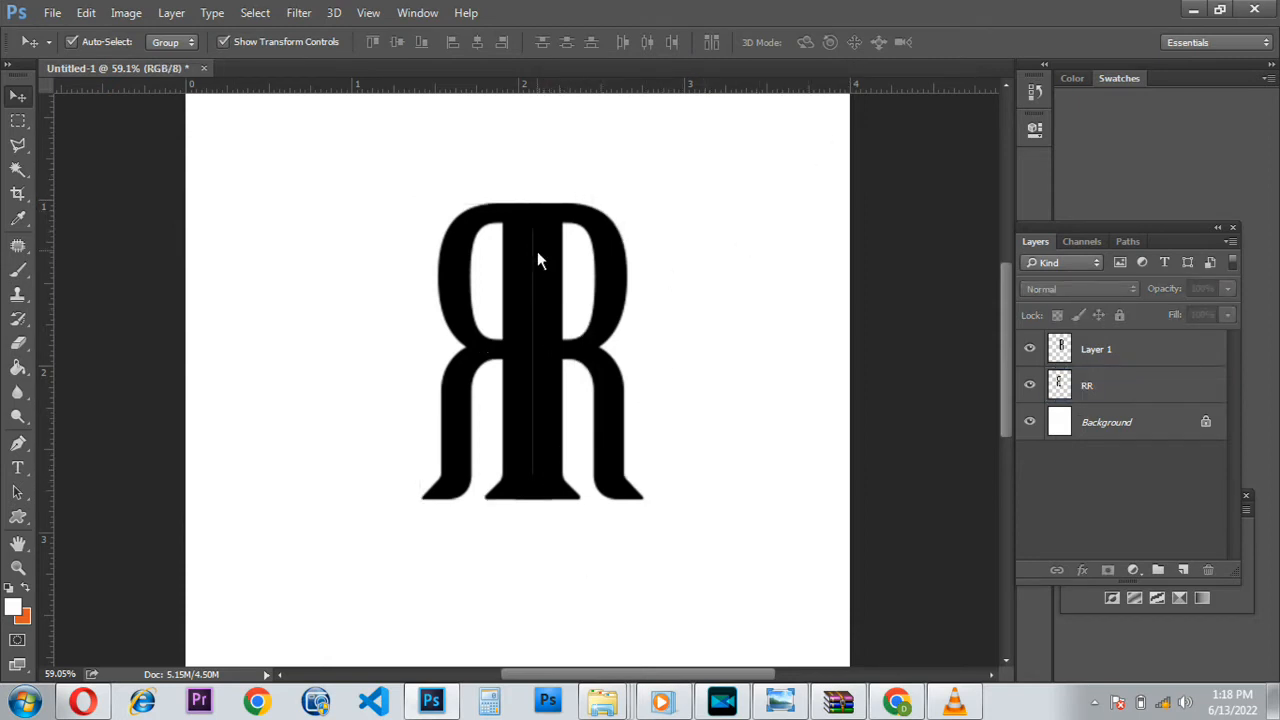
Cut a thin vertical gap down the middle of the joined stems on both letter layers using a rectangular marquee, and clear the selection.
{"action": "left_click", "coordinate": [14, 121]}
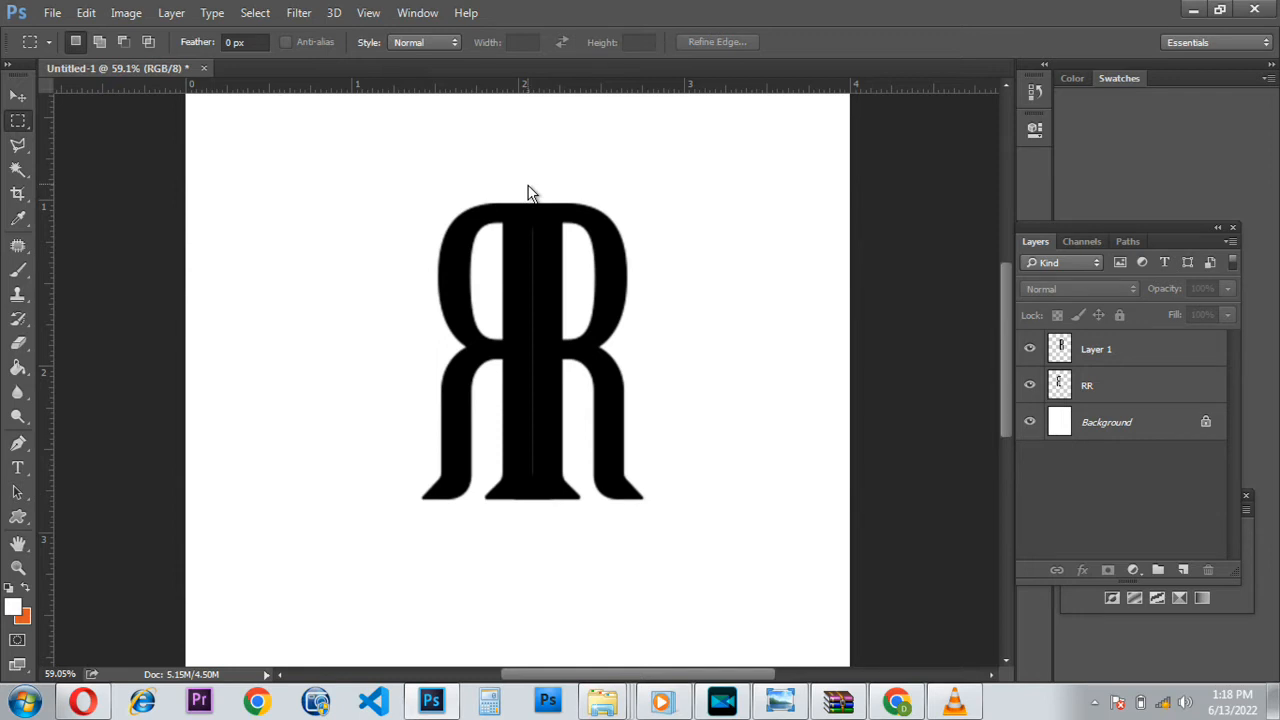
{"action": "left_click_drag", "start_coordinate": [529, 186], "coordinate": [530, 557]}
{"action": "key", "text": "Right"}
{"action": "key", "text": "Right"}
{"action": "key", "text": "Right"}
{"action": "key", "text": "Right"}
{"action": "key", "text": "Right"}
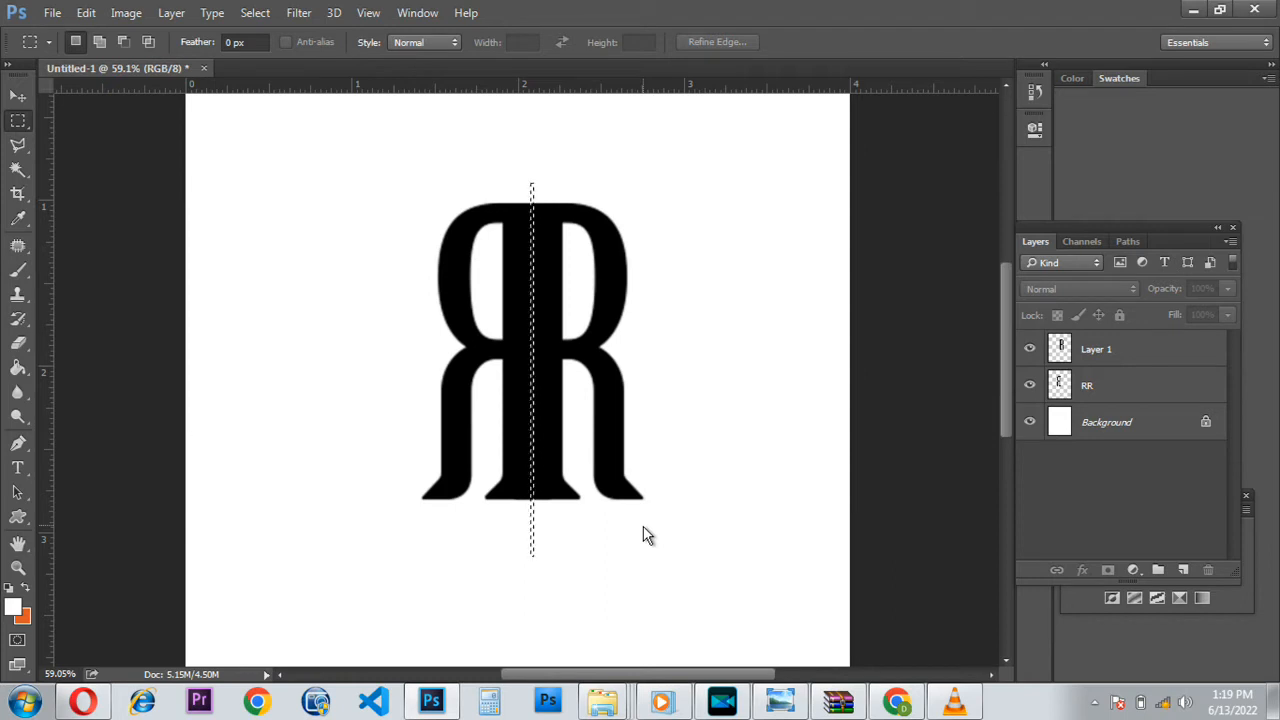
{"action": "left_click", "coordinate": [1125, 380]}
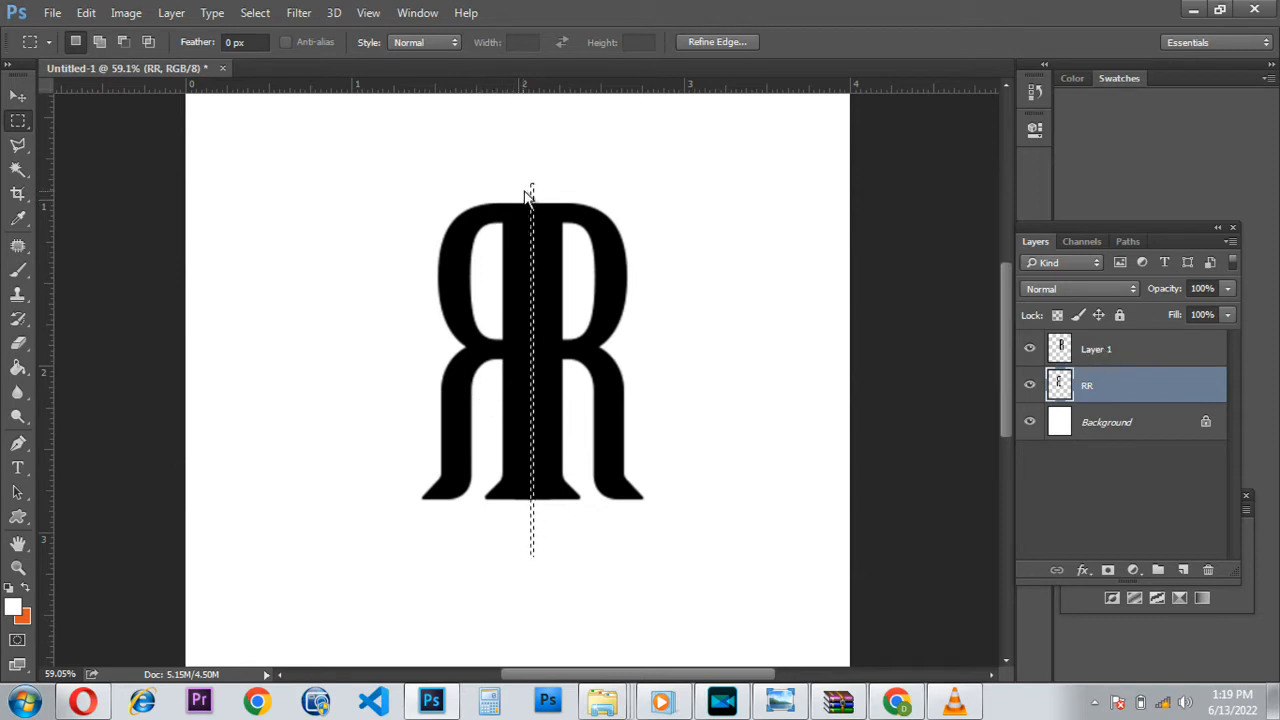
{"action": "left_click", "coordinate": [1101, 350]}
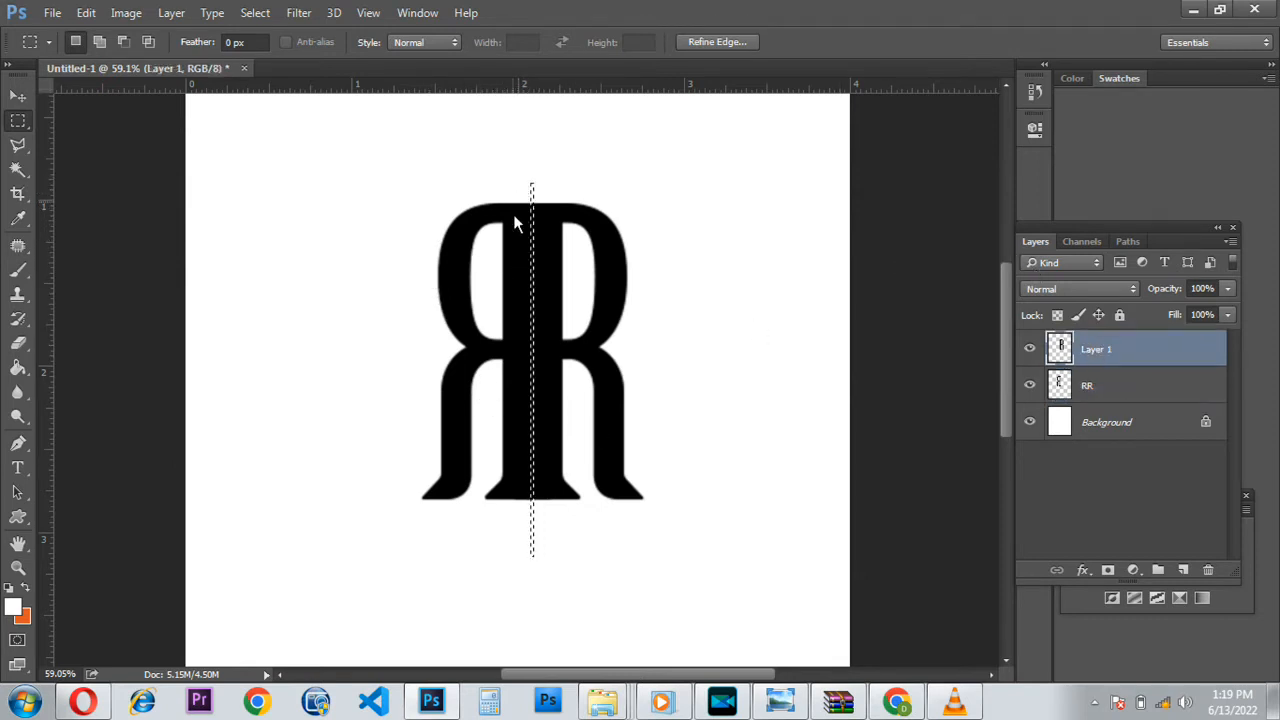
{"action": "left_click", "coordinate": [1118, 386]}
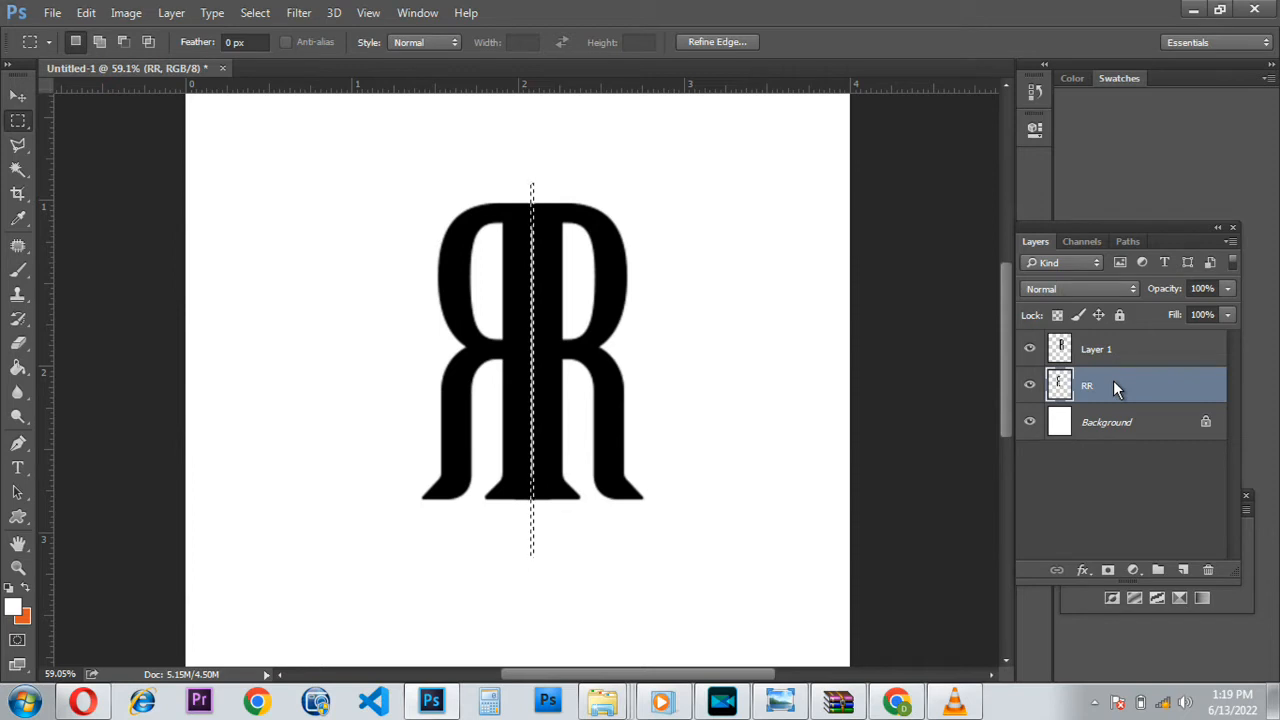
{"action": "left_click", "coordinate": [1093, 352]}
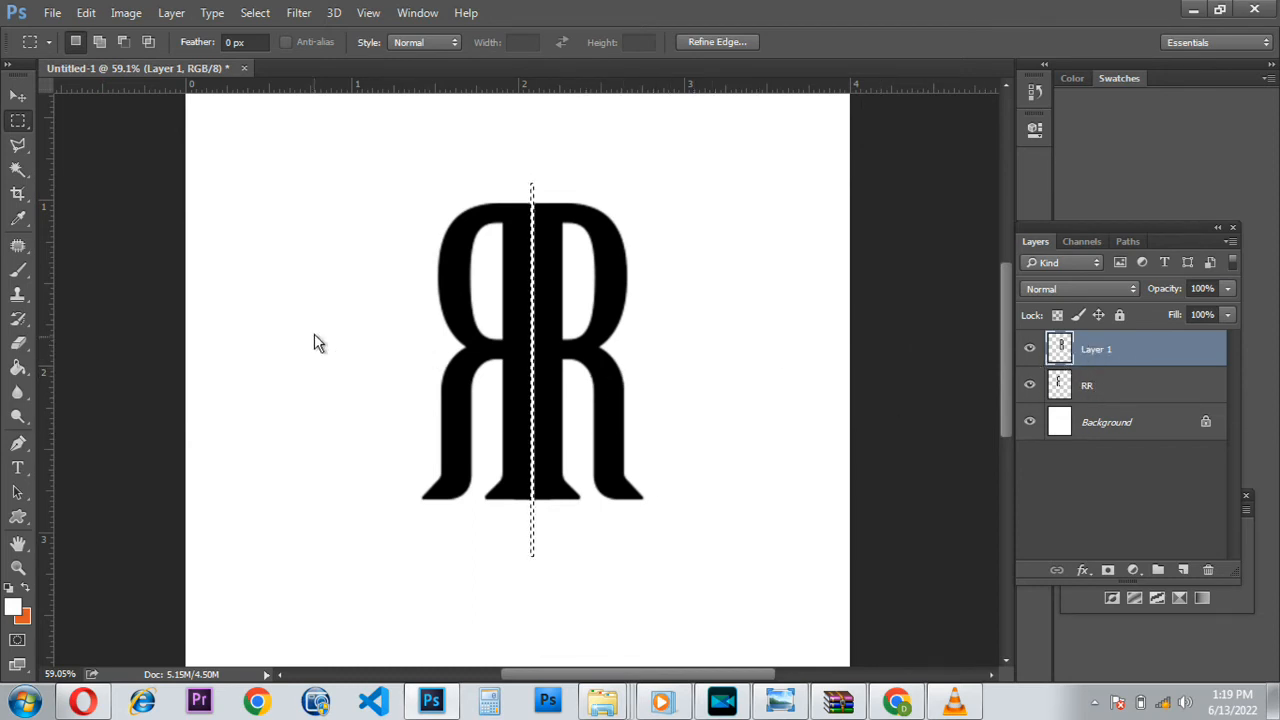
{"action": "key", "text": "ctrl+d"}
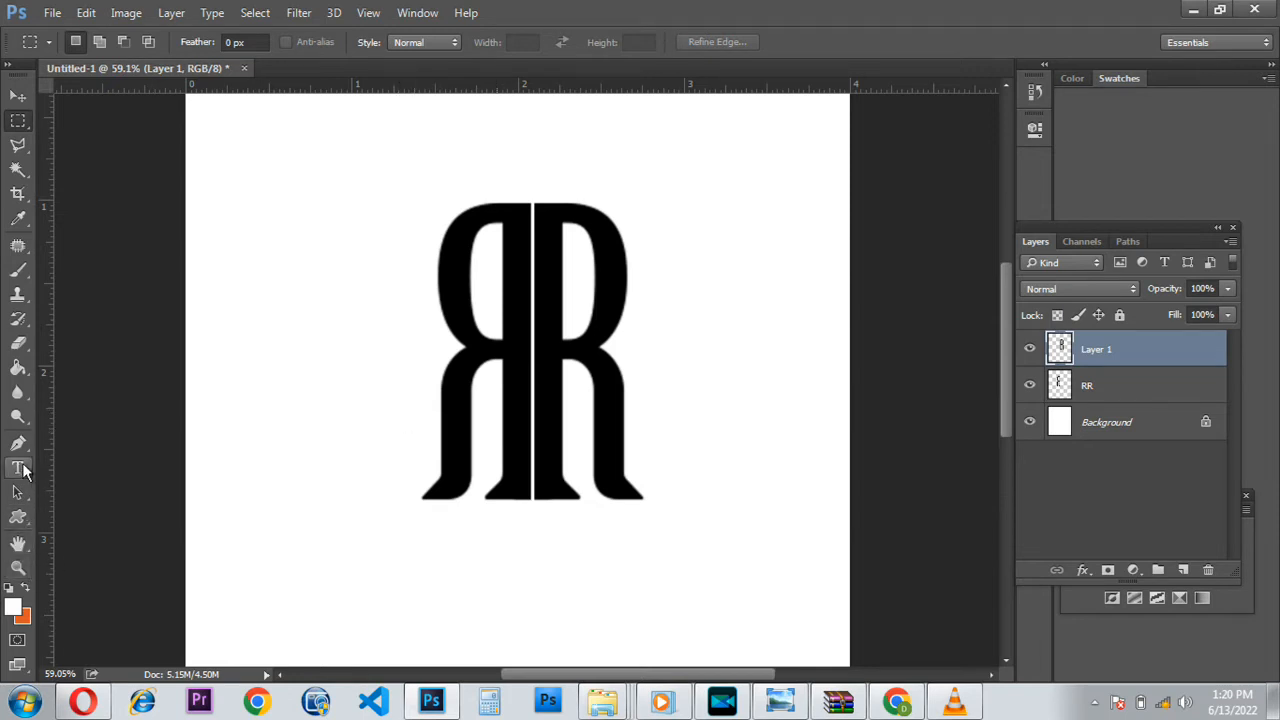
Cut a narrow diagonal strip, rising to the right, across the lower stems on both letter layers using a Polygonal Lasso selection.
{"action": "left_click", "coordinate": [18, 145]}
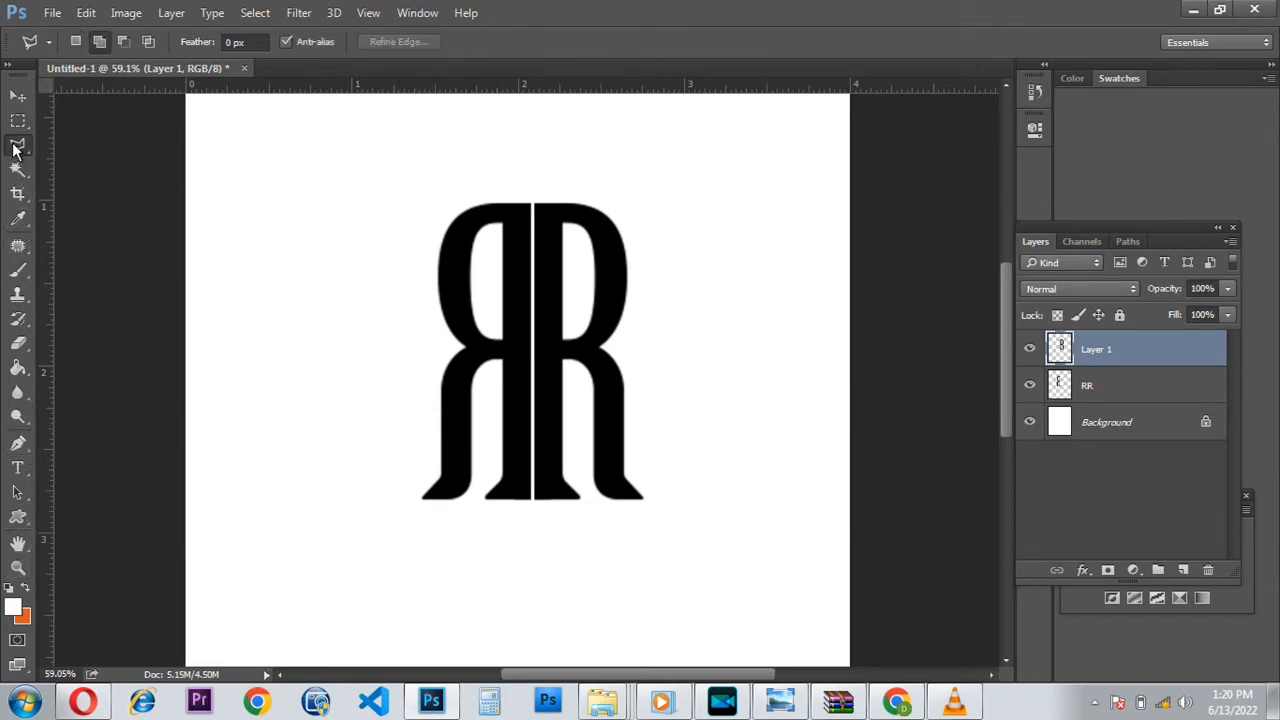
{"action": "left_click", "coordinate": [490, 479]}
{"action": "left_click", "coordinate": [568, 431]}
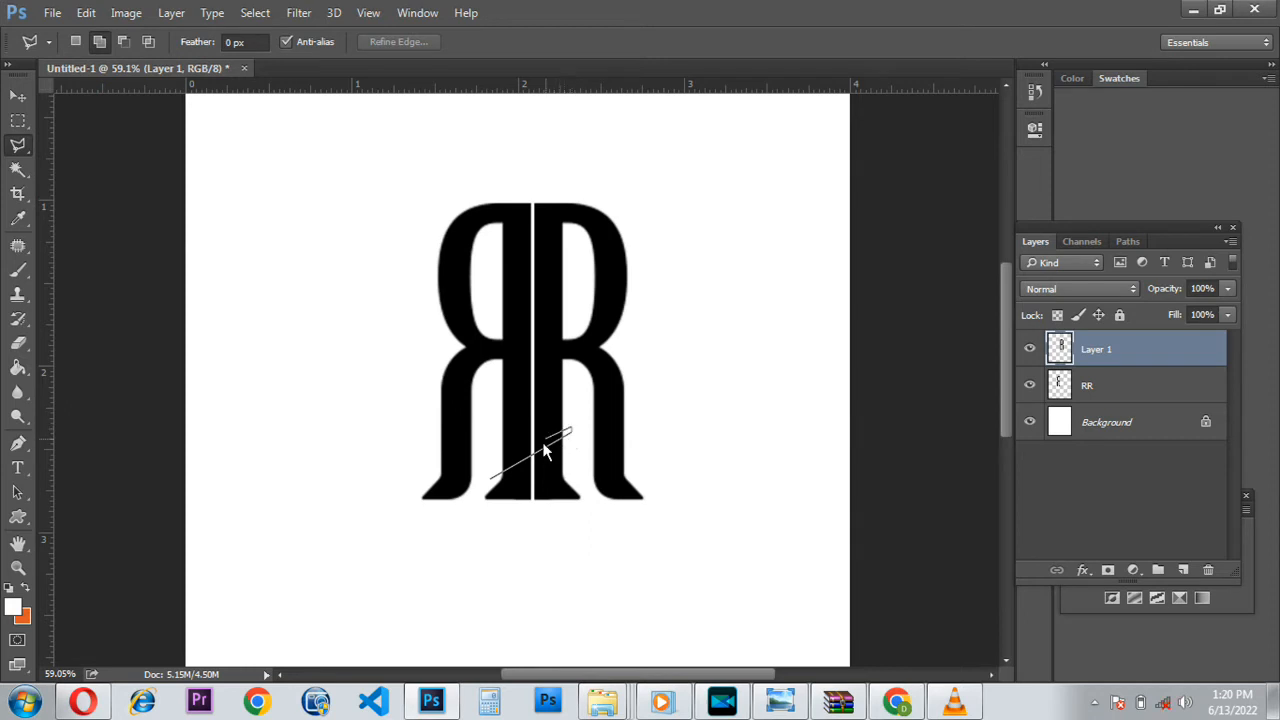
{"action": "left_click", "coordinate": [490, 484]}
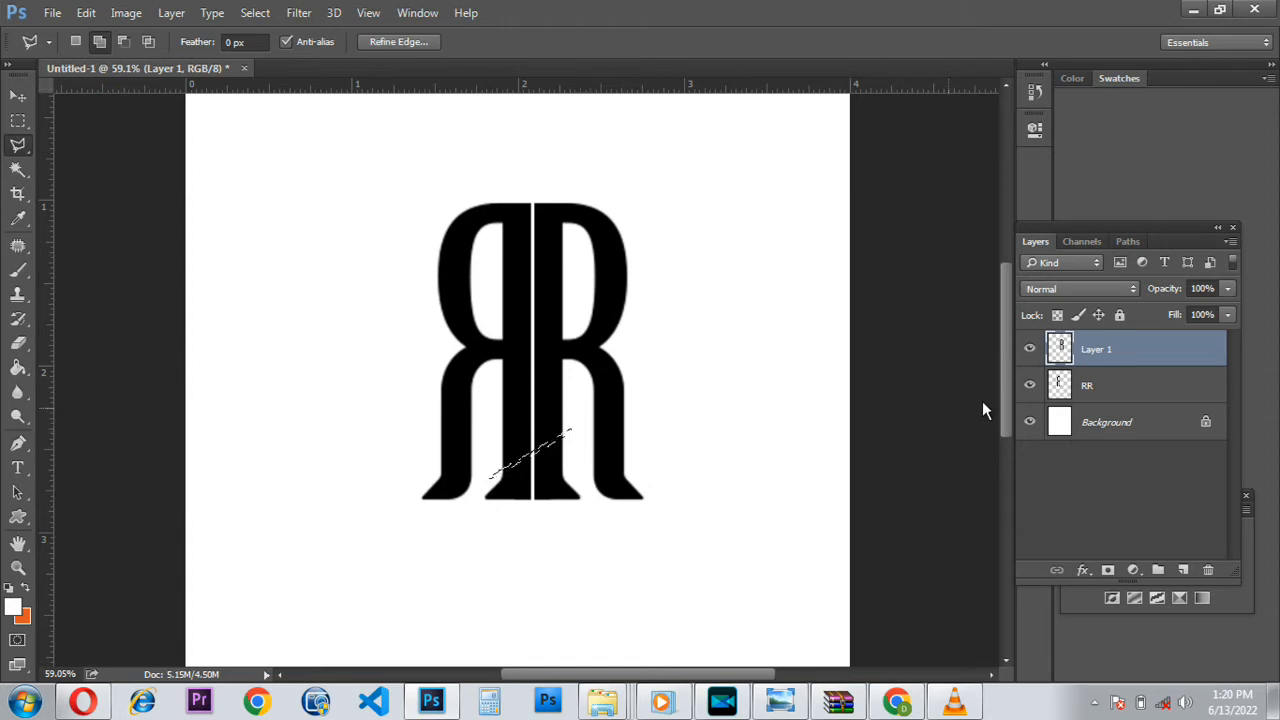
{"action": "left_click", "coordinate": [1093, 386]}
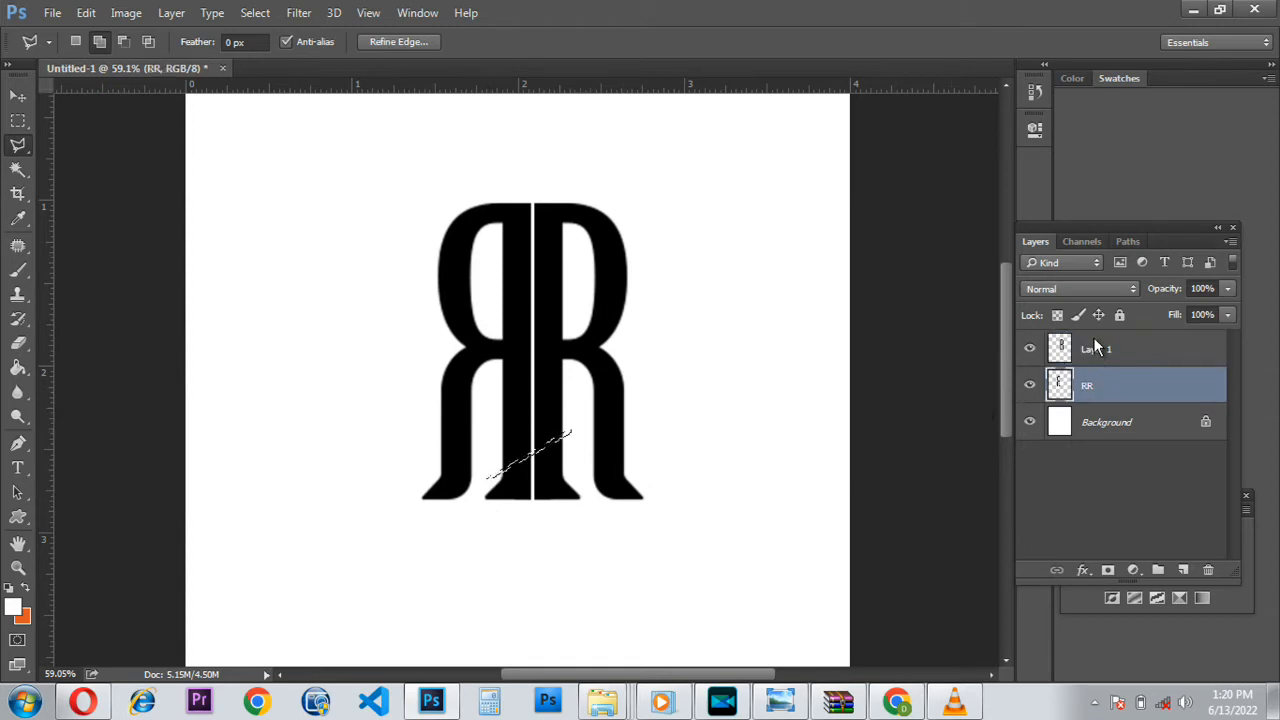
{"action": "left_click", "coordinate": [1096, 348]}
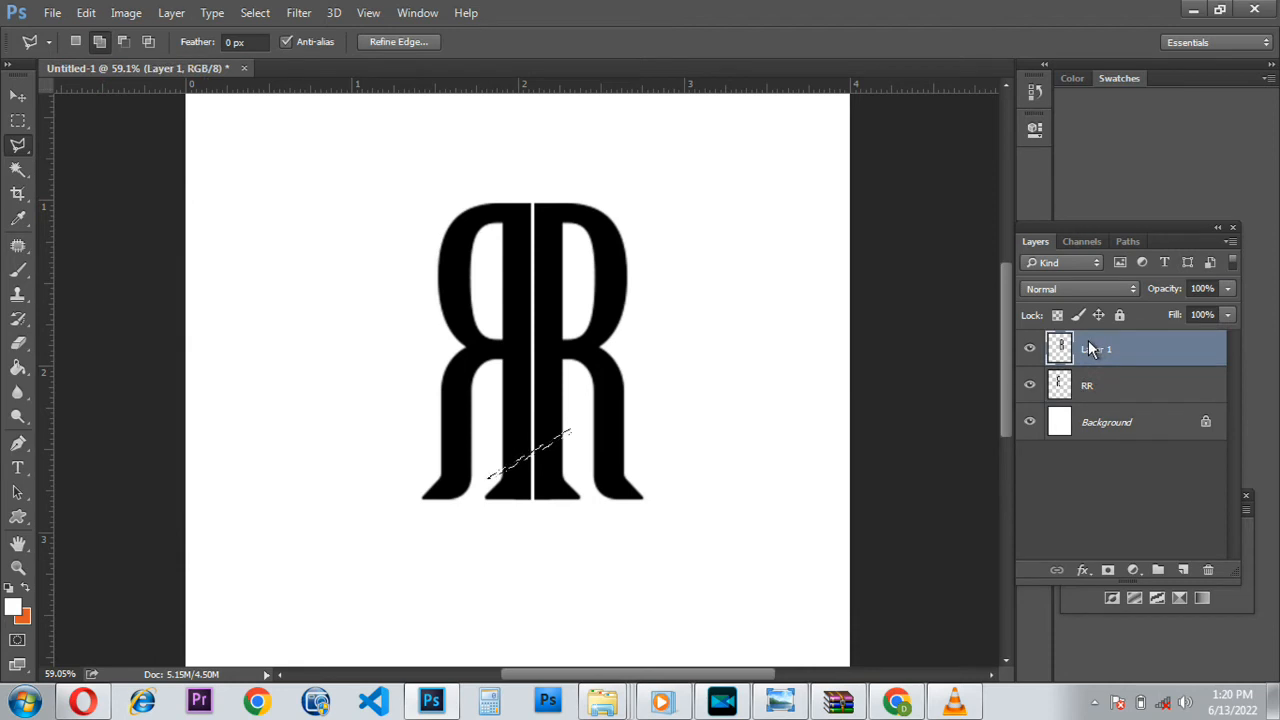
{"action": "left_click", "coordinate": [1066, 386]}
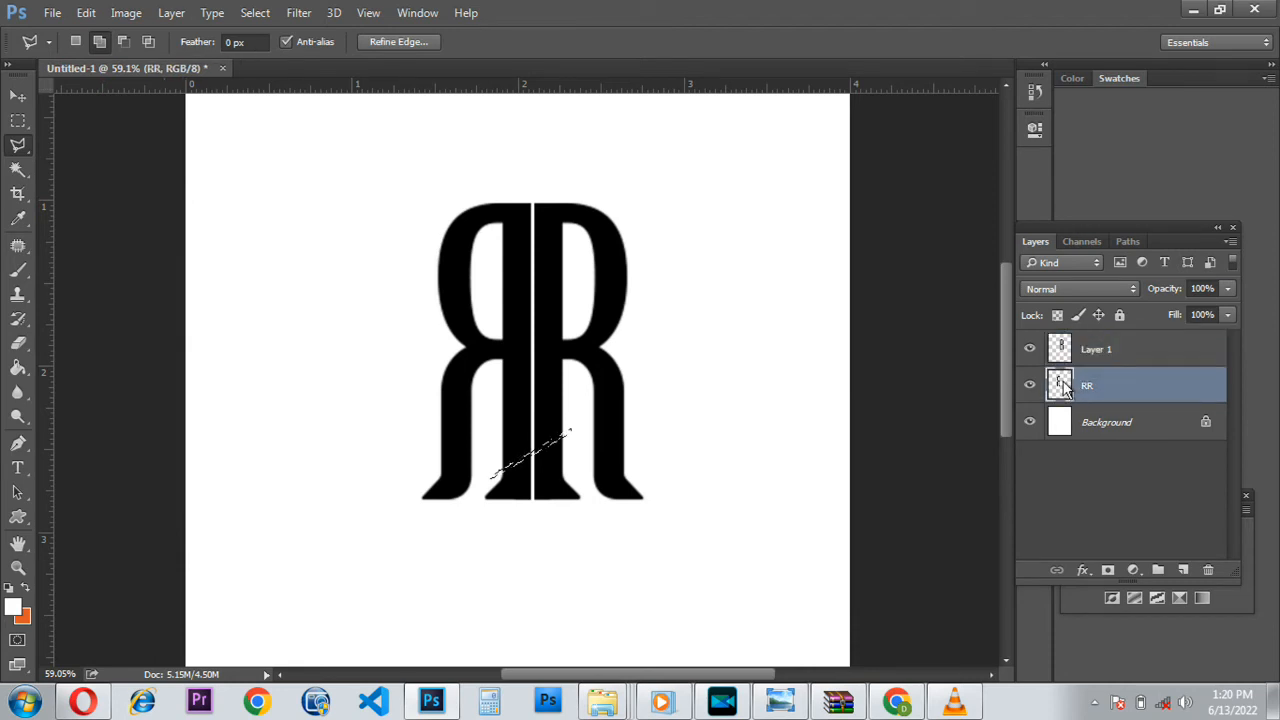
{"action": "left_click", "coordinate": [1103, 348]}
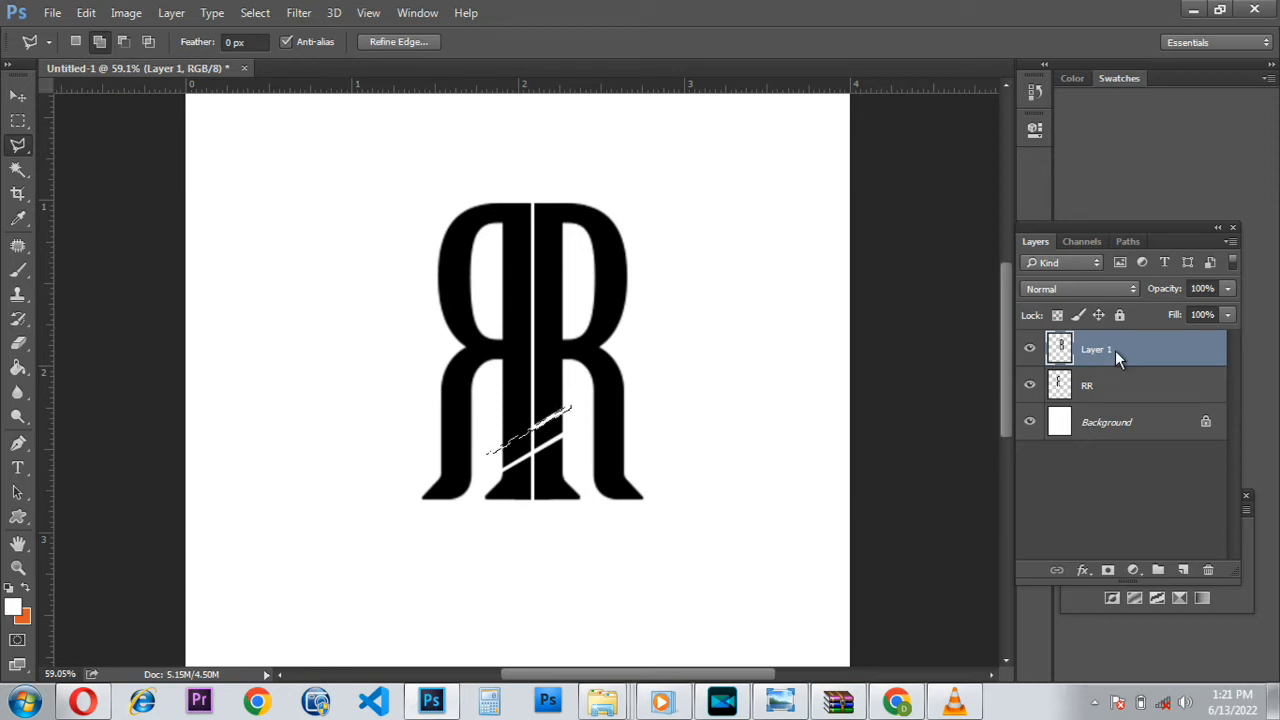
Cut two more parallel diagonal strips above the first on both letter layers by shifting the same selection upward, and clear the selection.
{"action": "left_click", "coordinate": [1121, 402]}
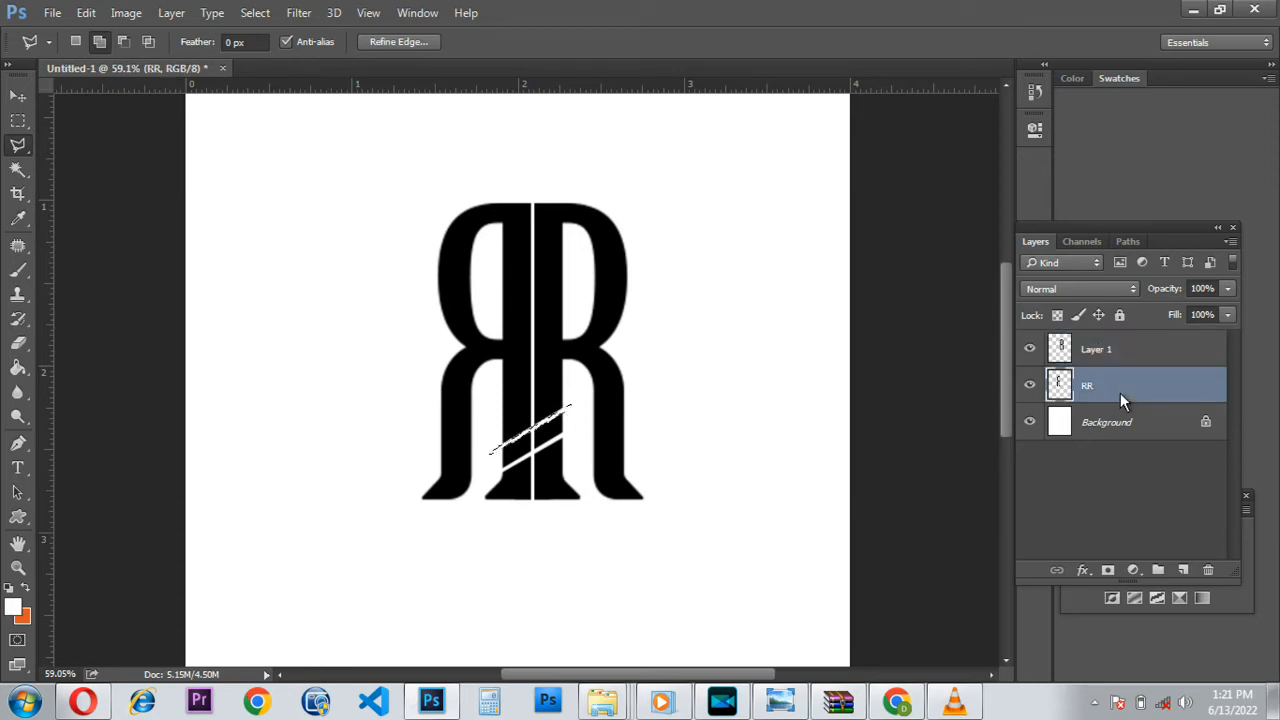
{"action": "key", "text": "Up"}
{"action": "key", "text": "Up"}
{"action": "key", "text": "Up"}
{"action": "key", "text": "Up"}
{"action": "key", "text": "Up"}
{"action": "key", "text": "Up"}
{"action": "key", "text": "Up"}
{"action": "key", "text": "Up"}
{"action": "key", "text": "Up"}
{"action": "key", "text": "Up"}
{"action": "key", "text": "Up"}
{"action": "key", "text": "Up"}
{"action": "key", "text": "Up"}
{"action": "key", "text": "Up"}
{"action": "key", "text": "Up"}
{"action": "key", "text": "Up"}
{"action": "key", "text": "Up"}
{"action": "key", "text": "Up"}
{"action": "key", "text": "Up"}
{"action": "key", "text": "Up"}
{"action": "left_click", "coordinate": [1117, 349]}
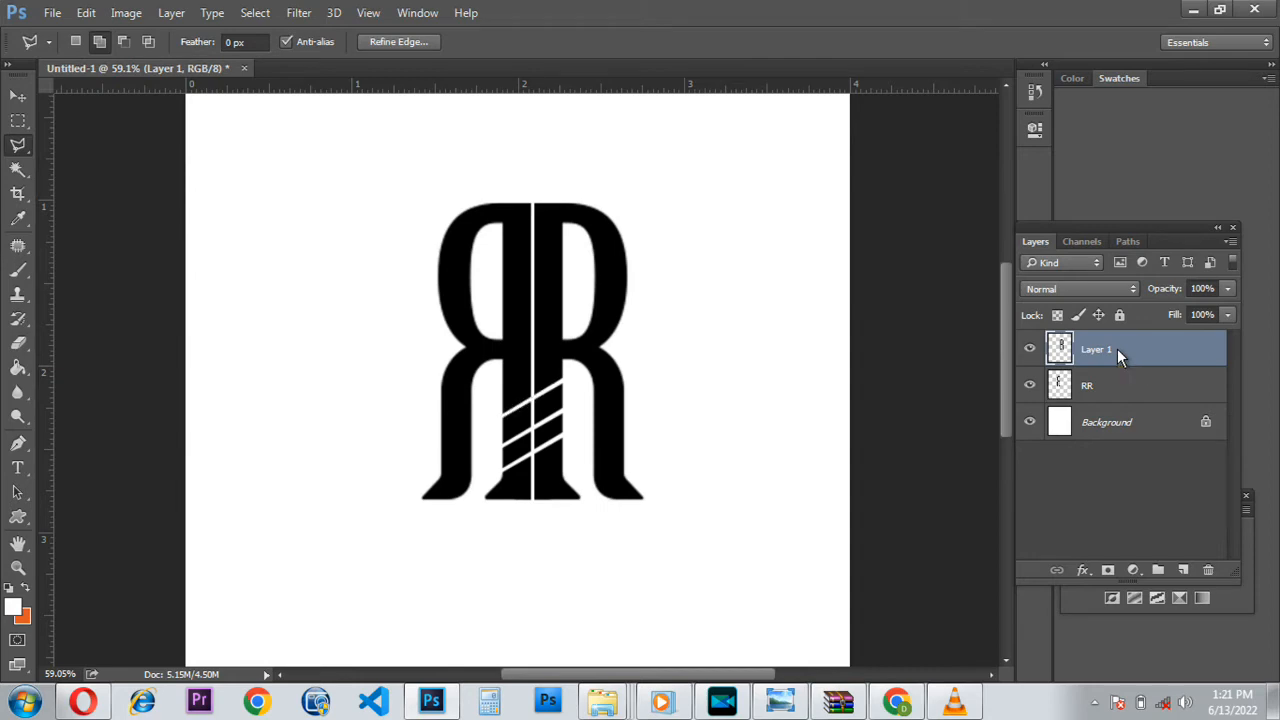
{"action": "key", "text": "ctrl+d"}
Group both letter layers as RR and move the monogram up and slightly left, centring it horizontally in the page's upper half.
{"action": "scroll", "coordinate": [585, 385], "scroll_direction": "down", "scroll_amount": 2}
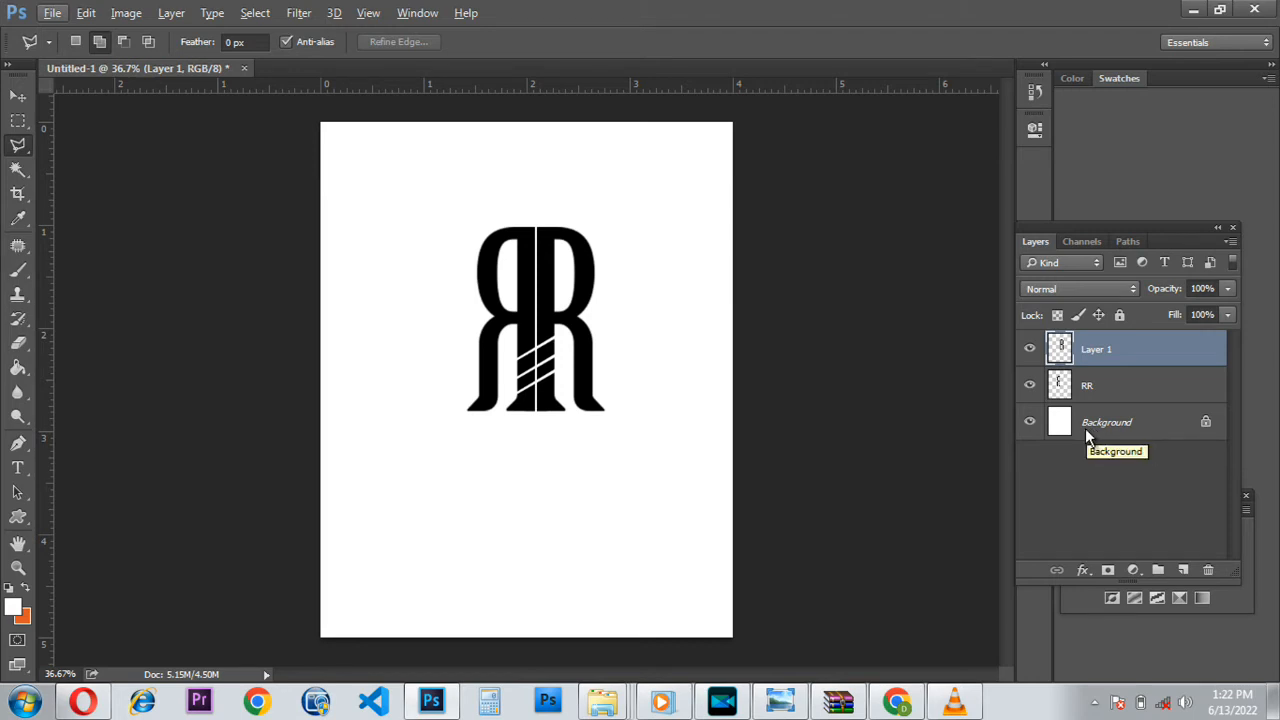
{"action": "left_click", "coordinate": [1096, 383]}
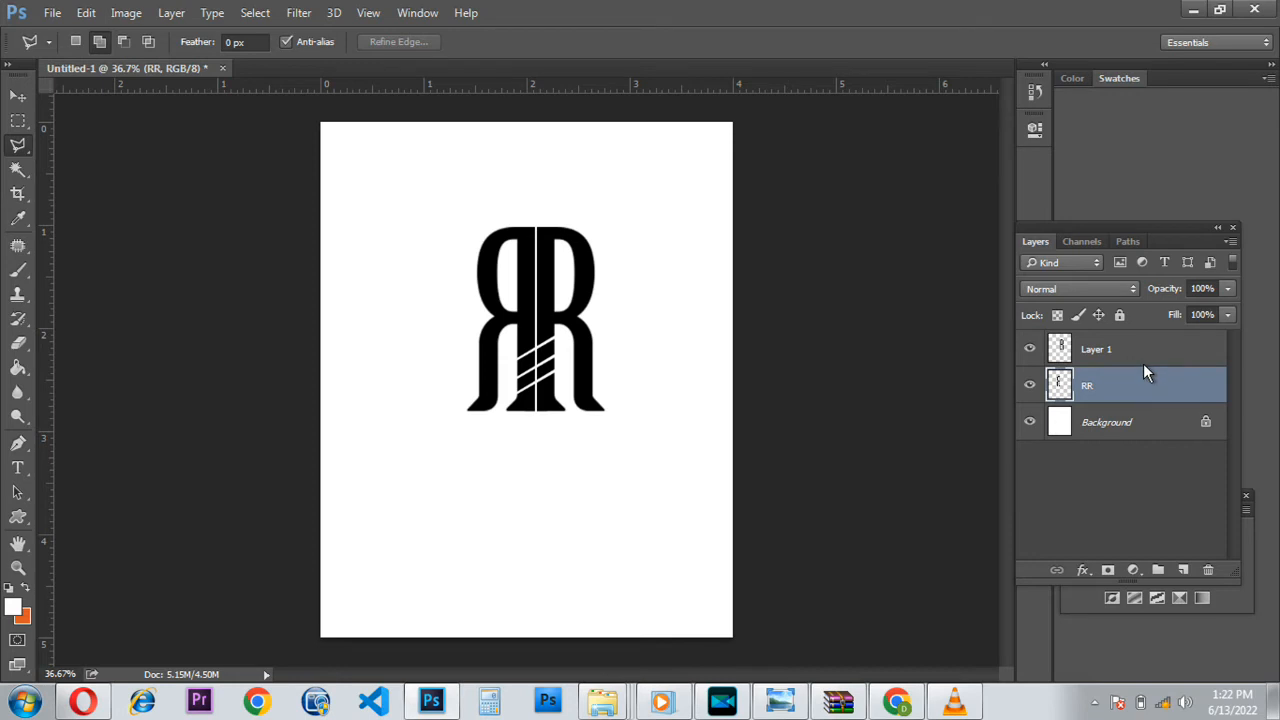
{"action": "left_click", "coordinate": [1134, 350], "text": "shift"}
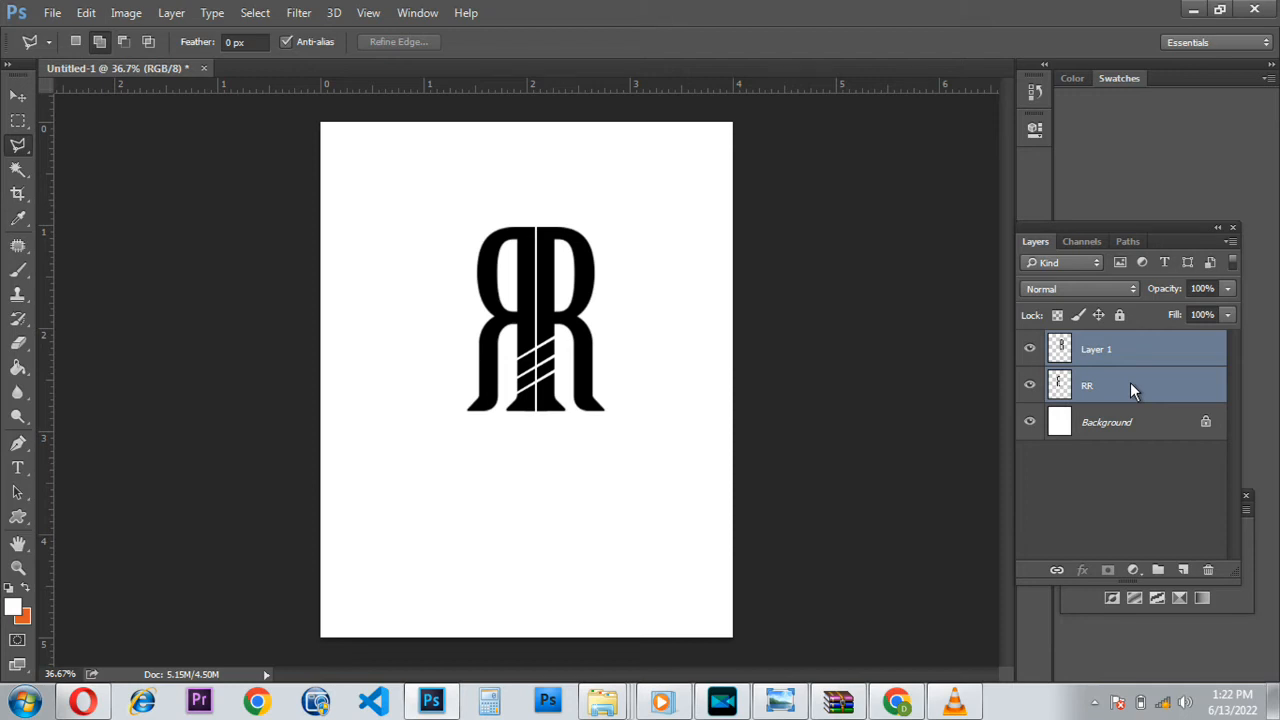
{"action": "right_click", "coordinate": [1130, 388]}
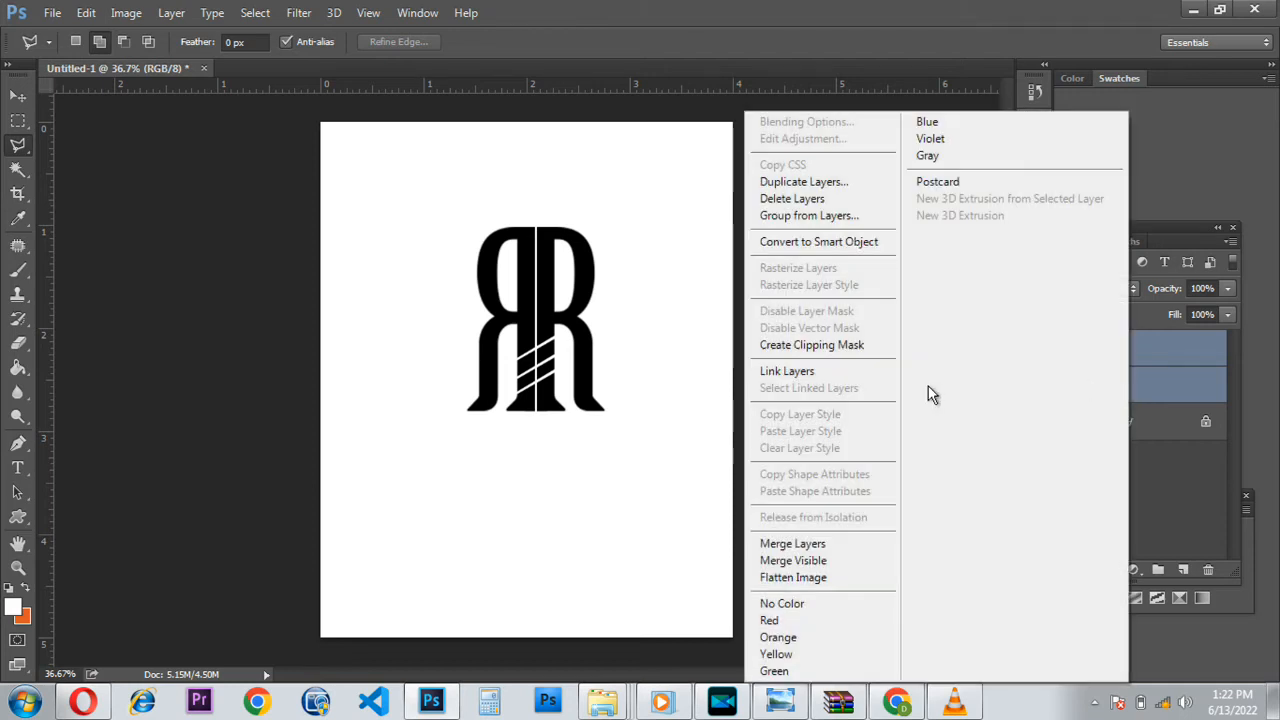
{"action": "left_click", "coordinate": [816, 216]}
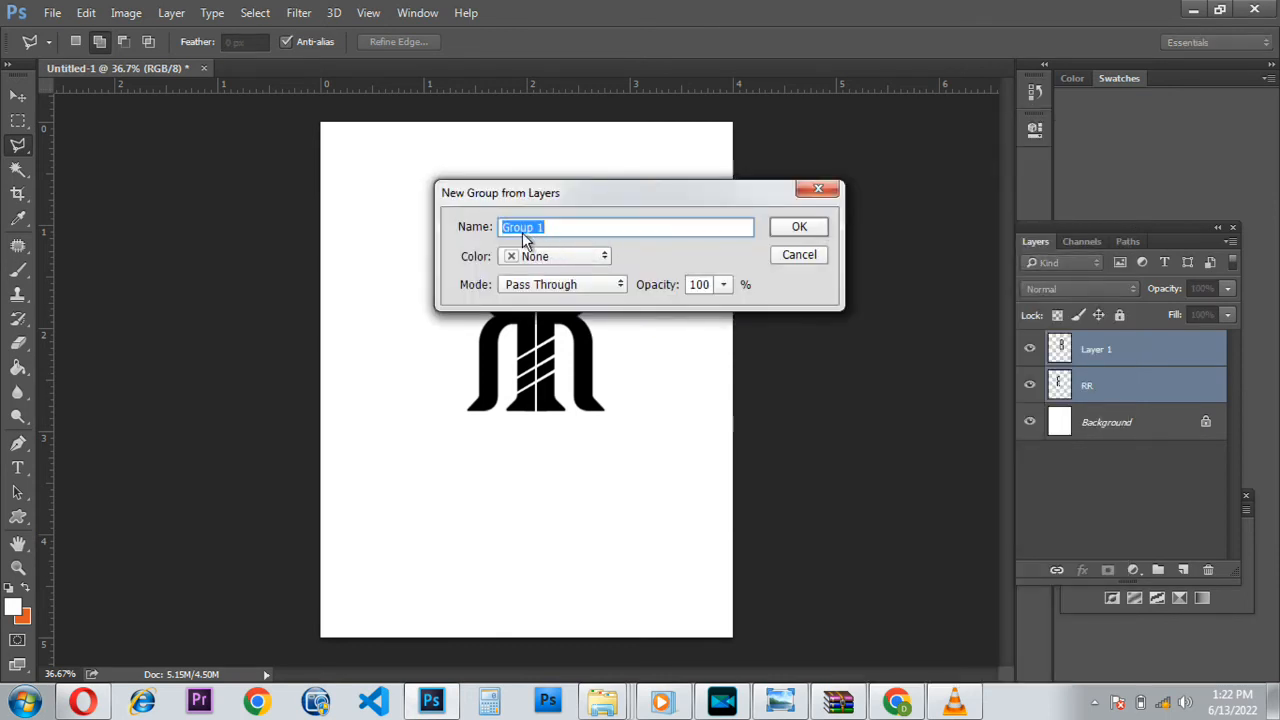
{"action": "type", "text": "rr"}
{"action": "key", "text": "BackSpace"}
{"action": "key", "text": "BackSpace"}
{"action": "type", "text": "RR"}
{"action": "left_click", "coordinate": [777, 231]}
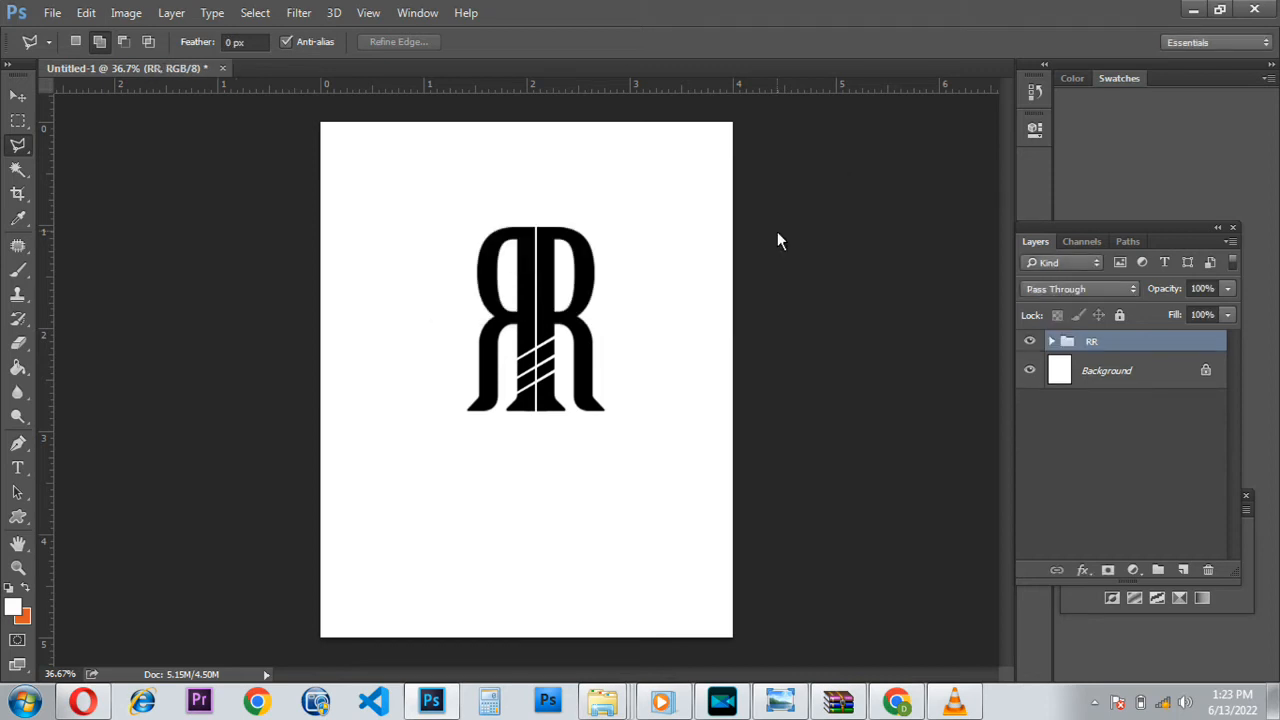
{"action": "left_click", "coordinate": [17, 97]}
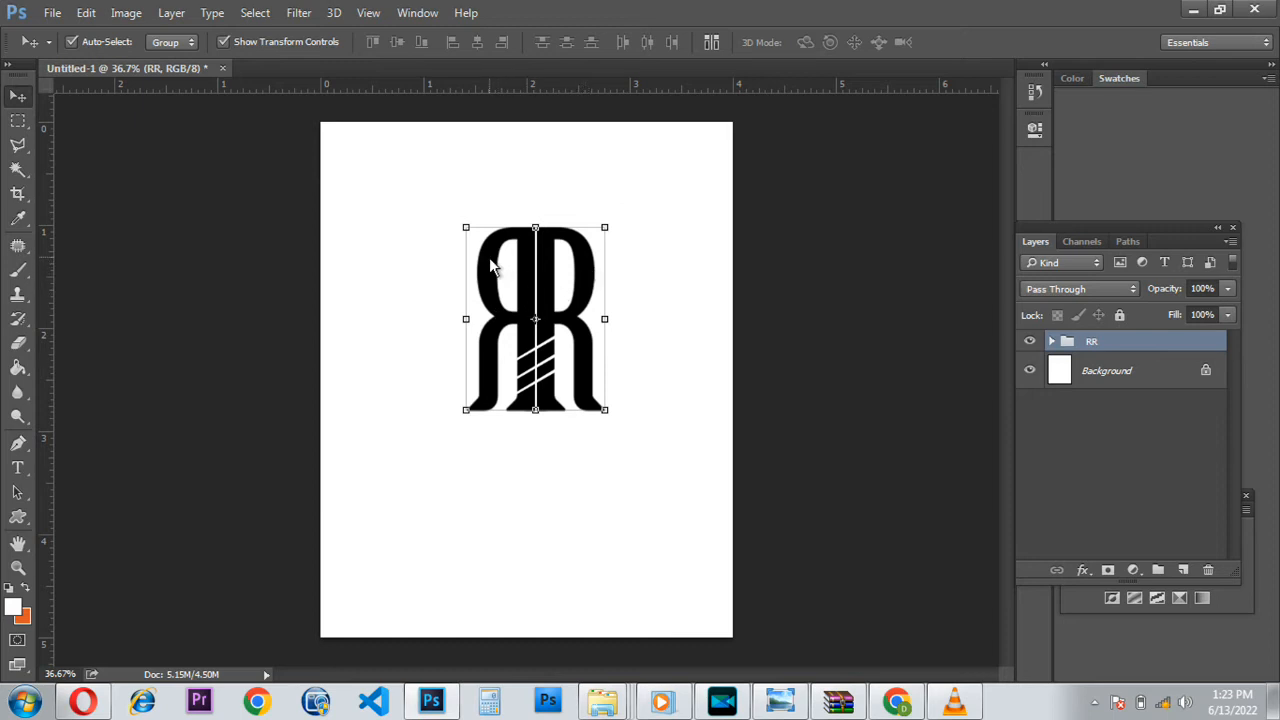
{"action": "left_click_drag", "start_coordinate": [495, 265], "coordinate": [482, 228]}
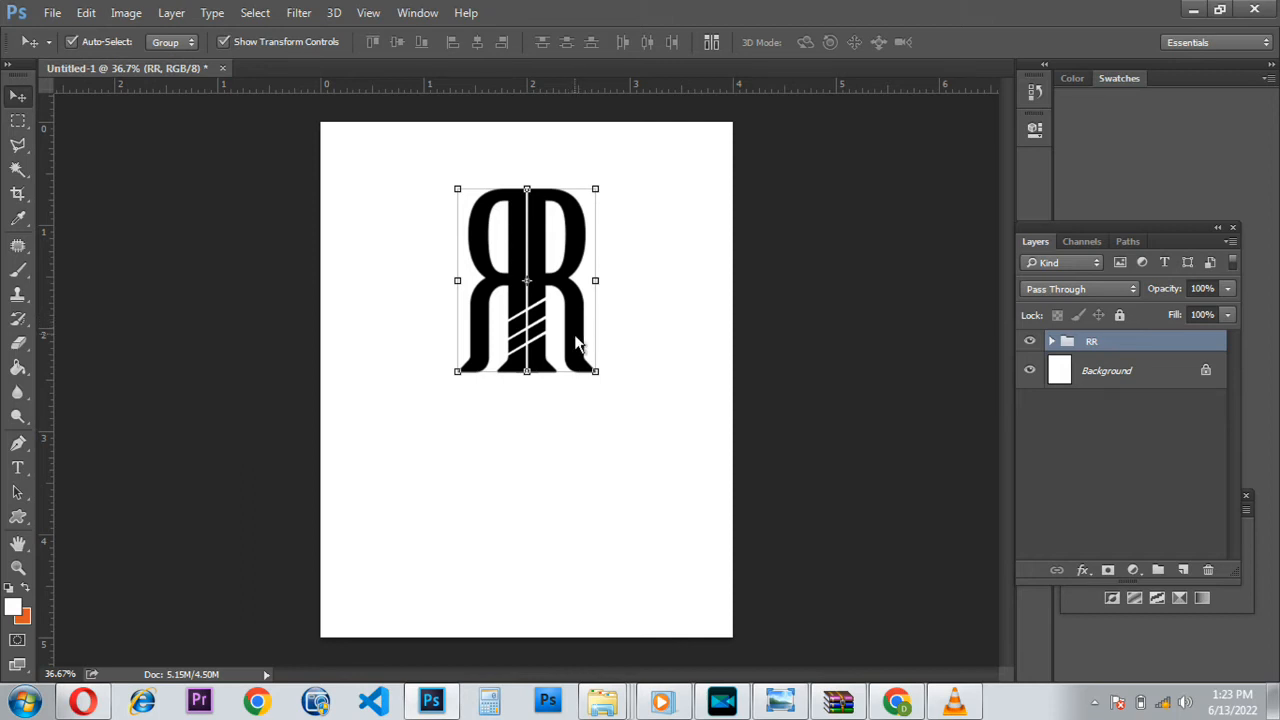
Add the text RICK ROCK CLUB at 14 pt in Birch Std on the empty area below the monogram.
{"action": "left_click", "coordinate": [18, 468]}
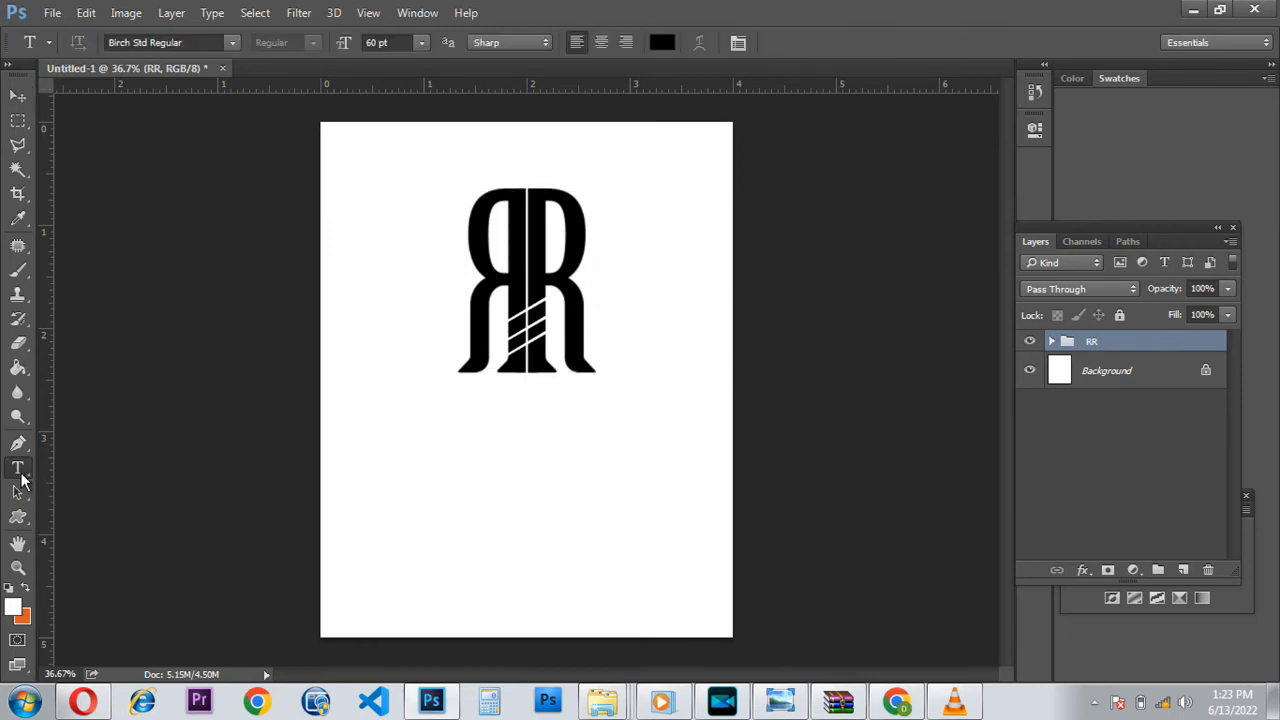
{"action": "left_click", "coordinate": [384, 451]}
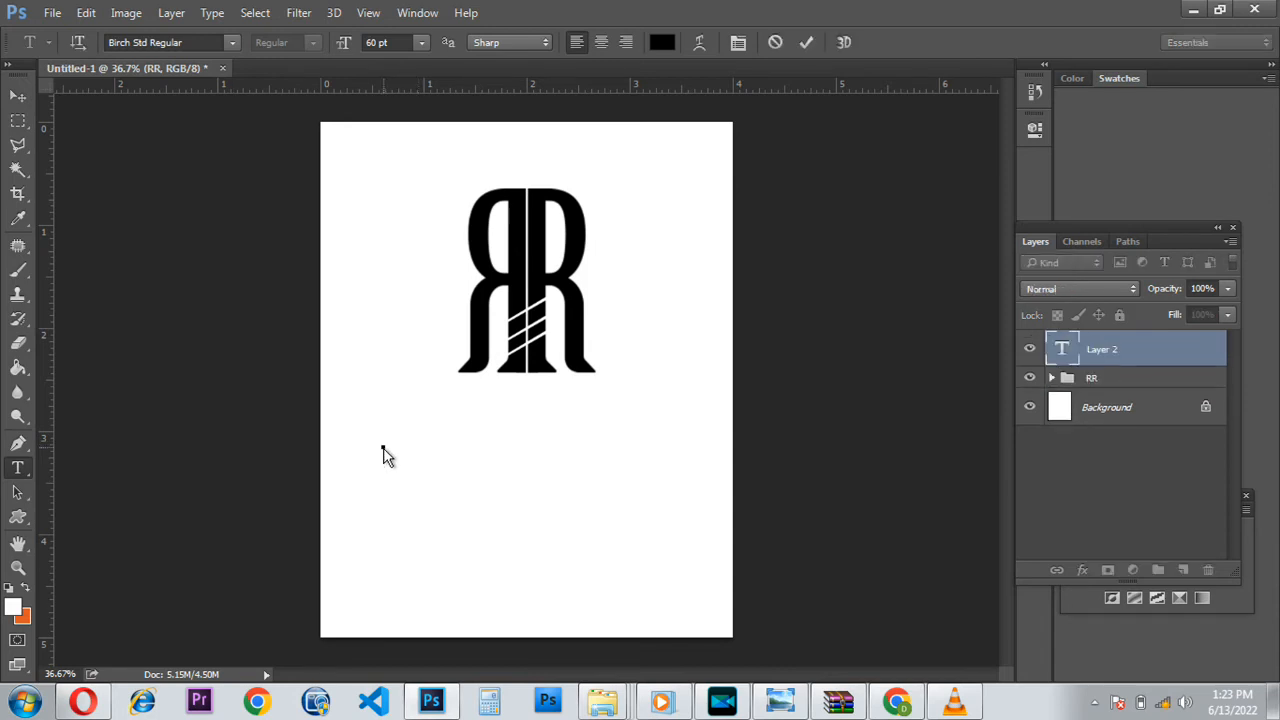
{"action": "left_click", "coordinate": [421, 42]}
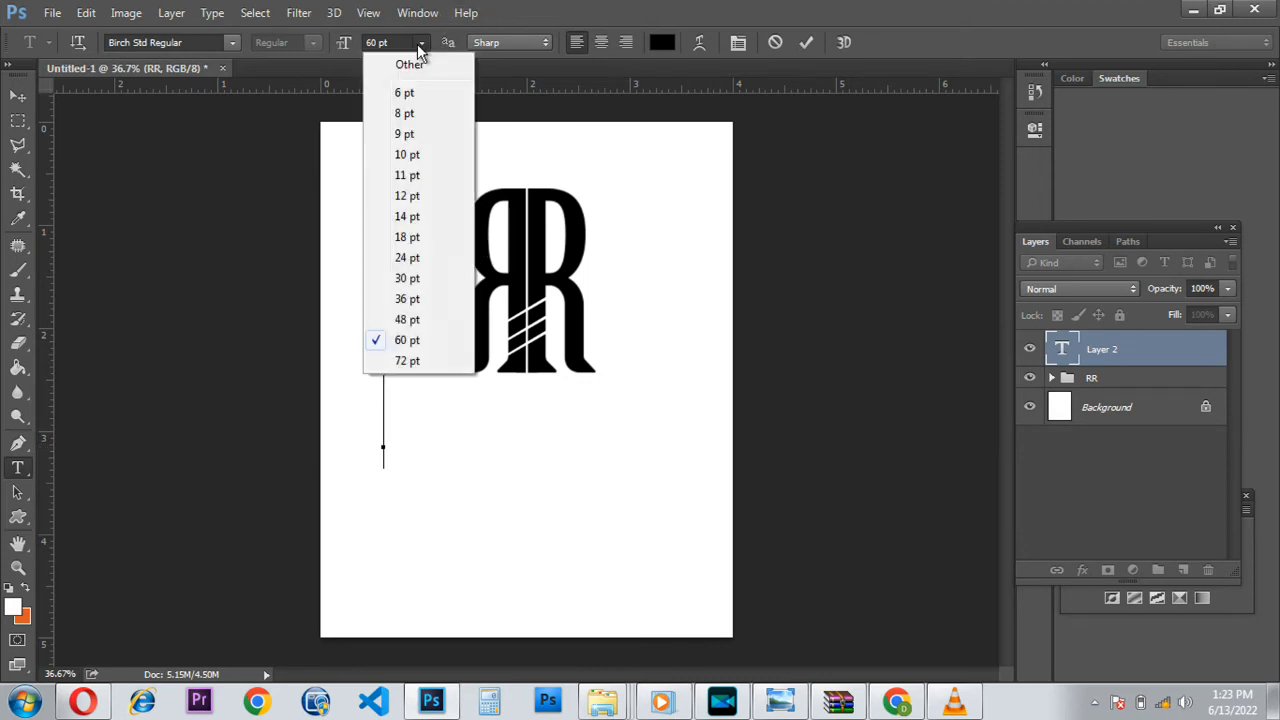
{"action": "left_click", "coordinate": [408, 224]}
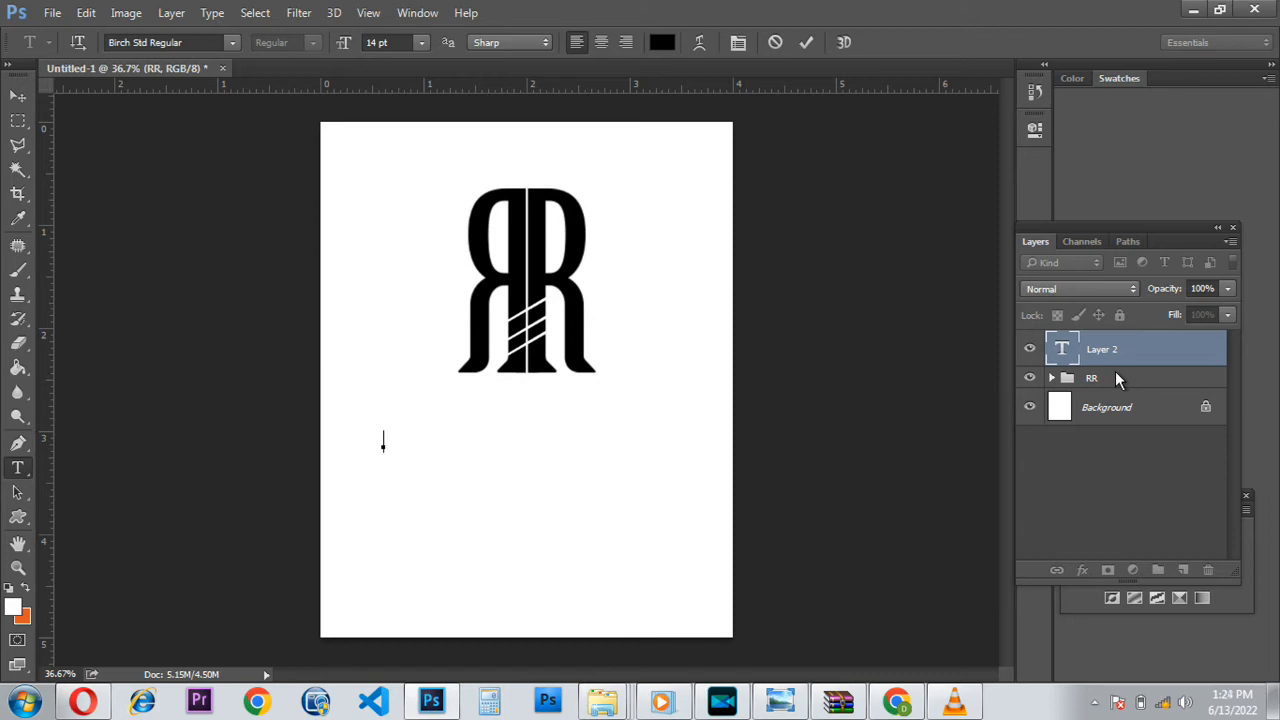
{"action": "type", "text": "RICH"}
{"action": "key", "text": "BackSpace"}
{"action": "type", "text": "K ROCK"}
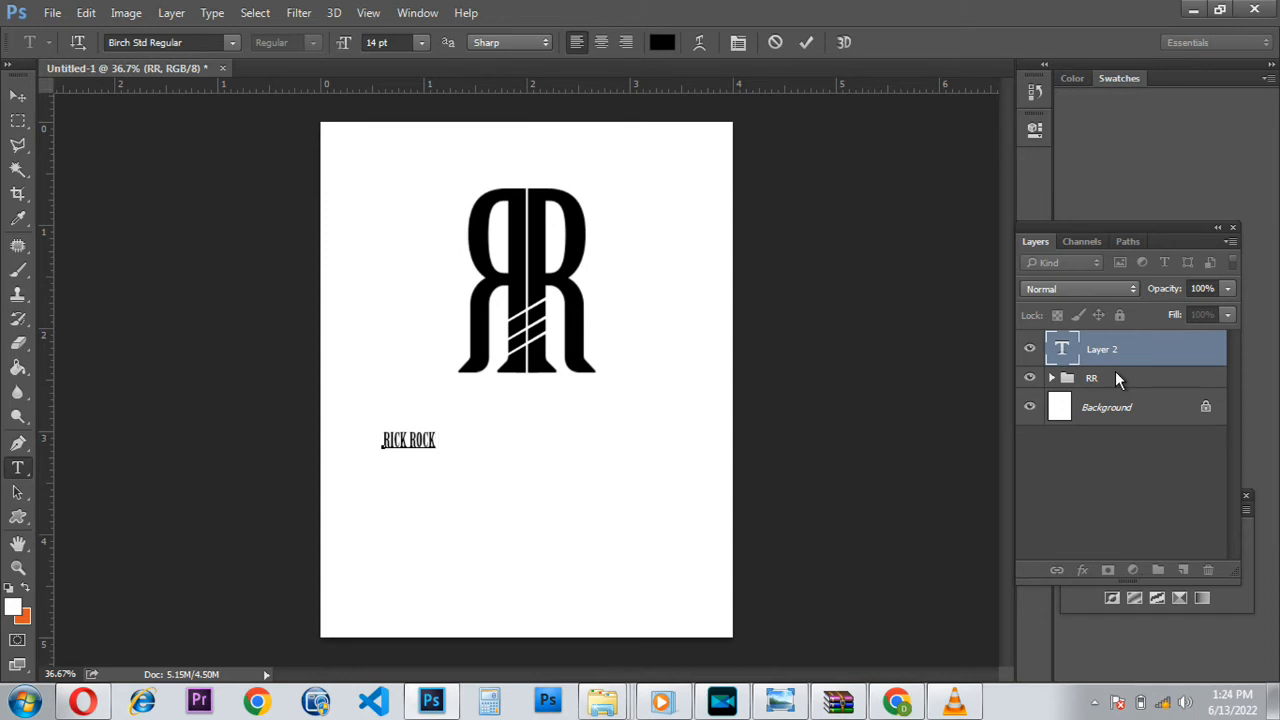
{"action": "type", "text": " CLU"}
{"action": "type", "text": "B"}
{"action": "left_click", "coordinate": [808, 44]}
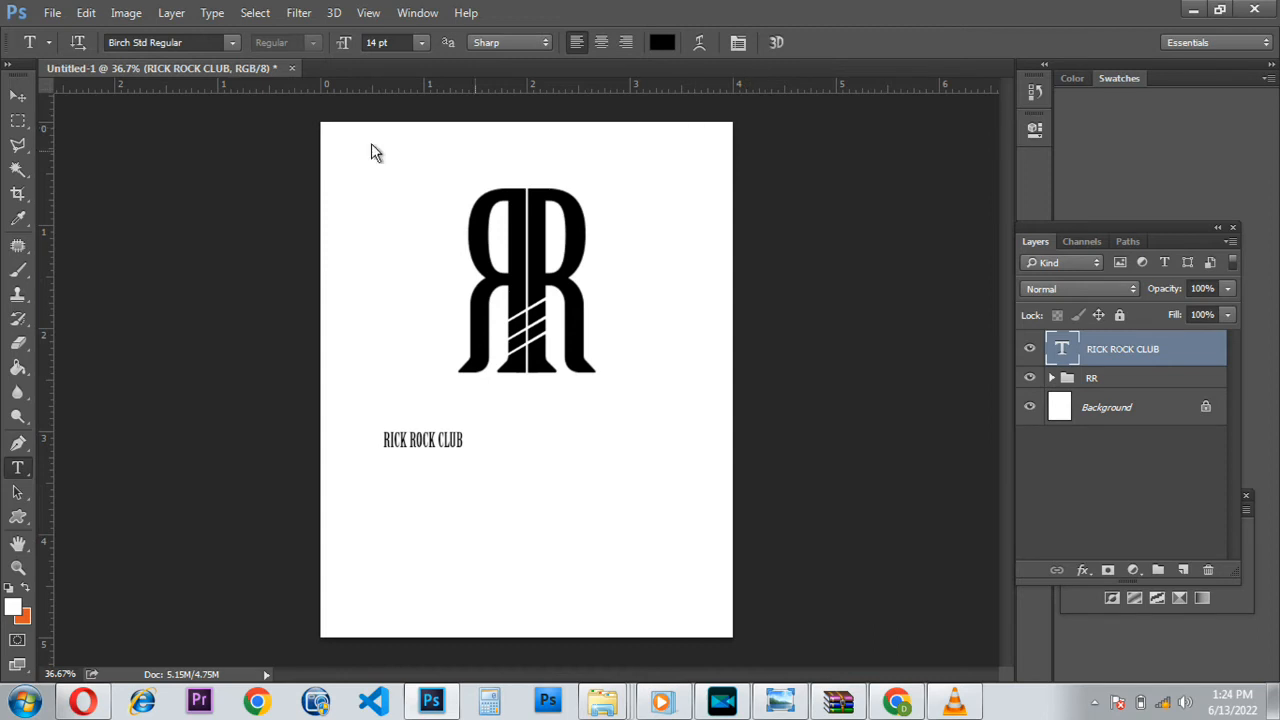
Scale the RICK ROCK CLUB text proportionally to about 295%, place it centrally beneath the monogram and apply the transform.
{"action": "left_click", "coordinate": [15, 97]}
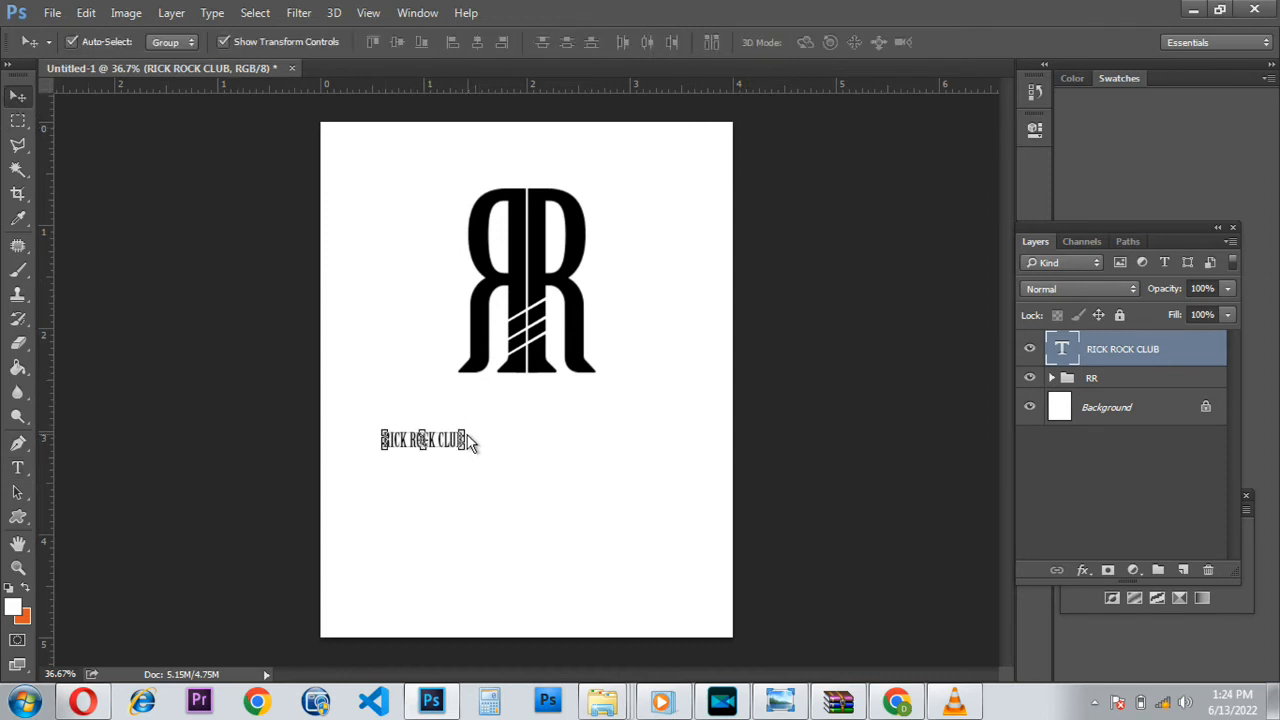
{"action": "key", "text": "ctrl+t"}
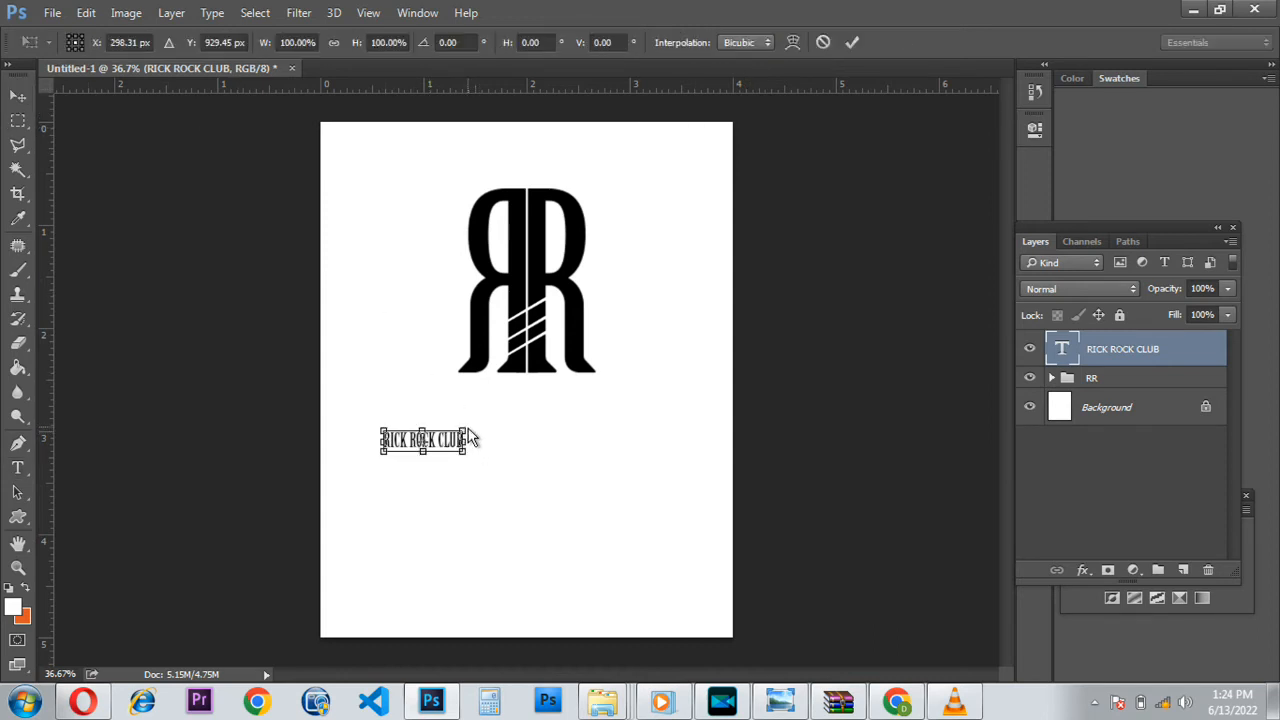
{"action": "left_click_drag", "start_coordinate": [468, 430], "coordinate": [592, 452]}
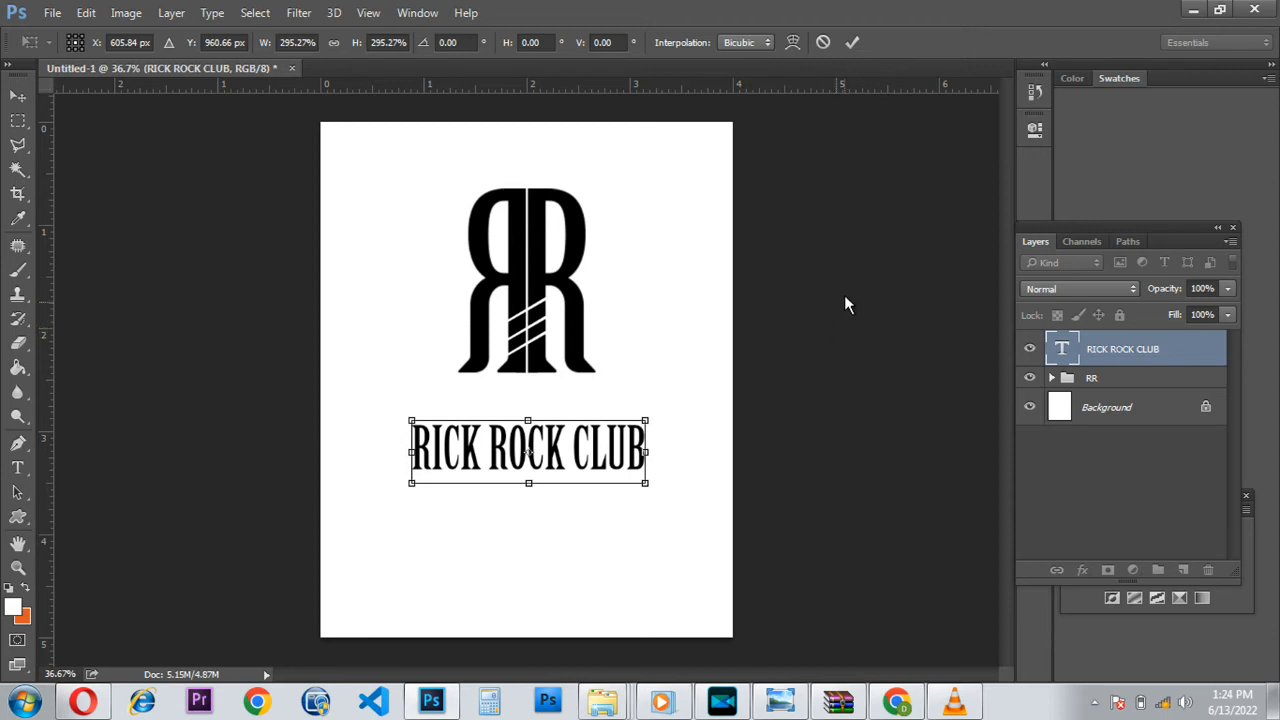
{"action": "left_click", "coordinate": [854, 45]}
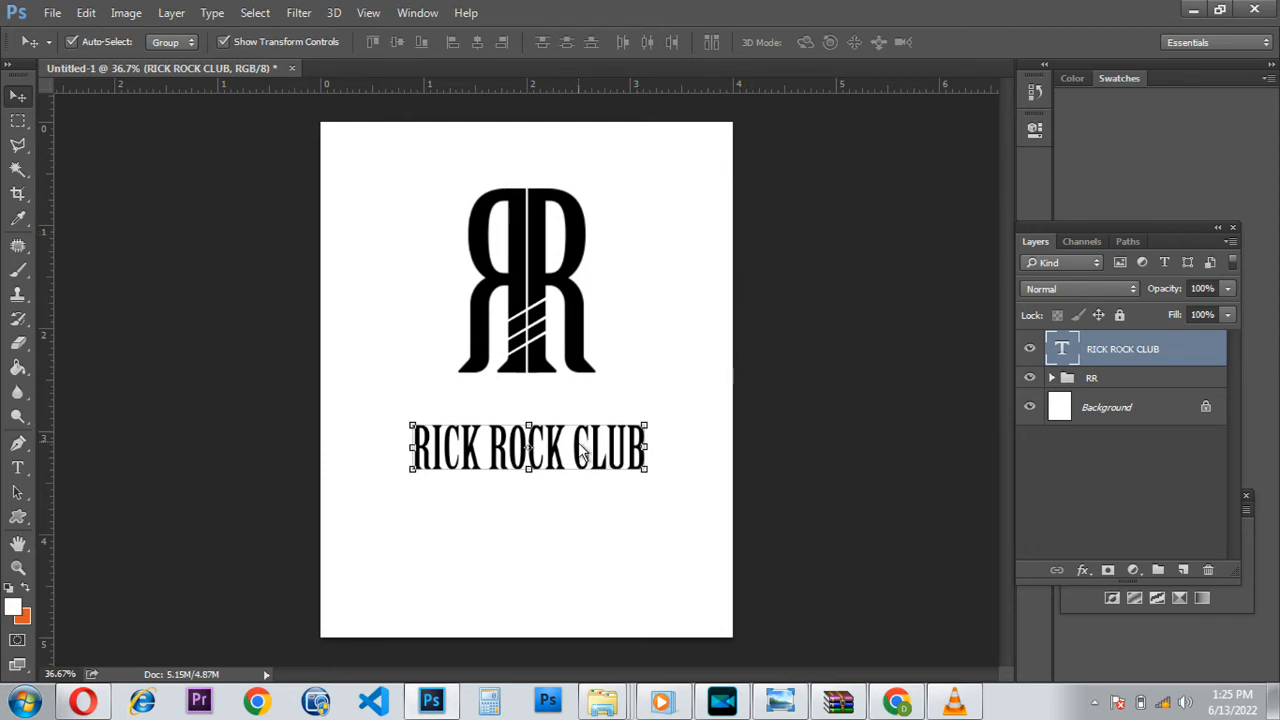
Nudge the RICK ROCK CLUB text up closer to the monogram and slightly left to centre it under the letters.
{"action": "key", "text": "shift+Up"}
{"action": "key", "text": "shift+Up"}
{"action": "key", "text": "shift+Up"}
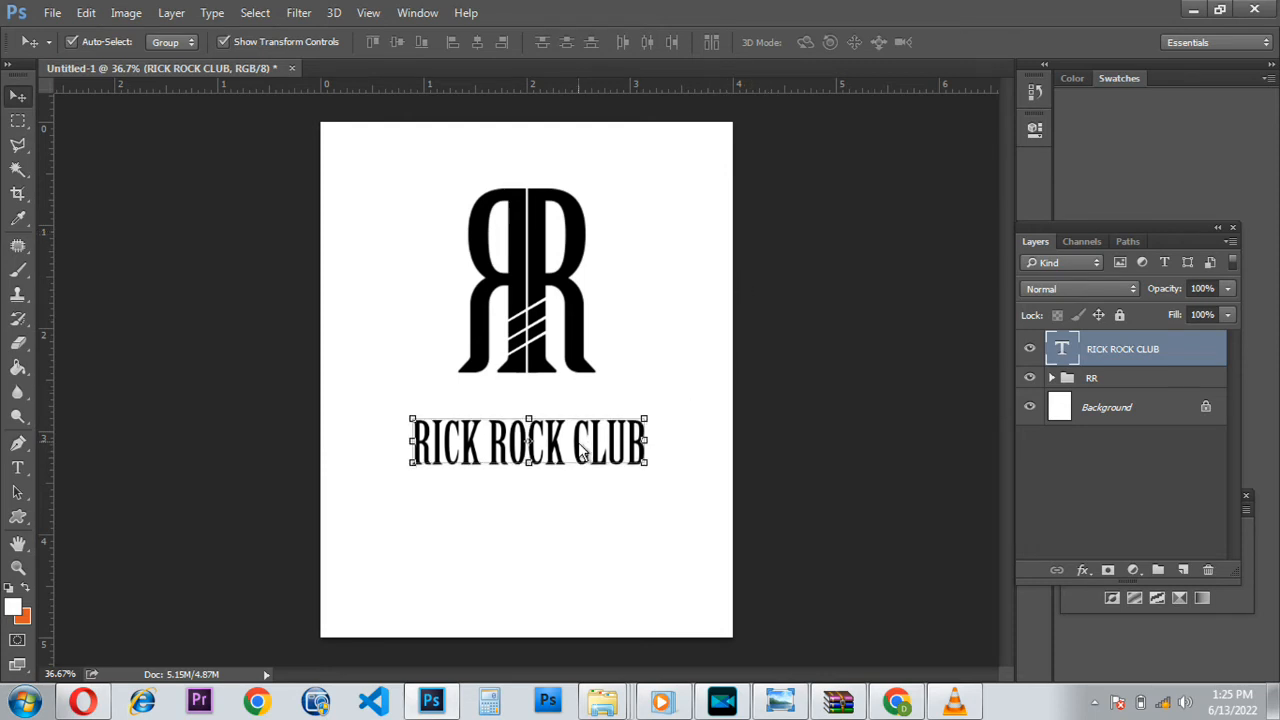
{"action": "key", "text": "shift+Up"}
{"action": "key", "text": "shift+Up"}
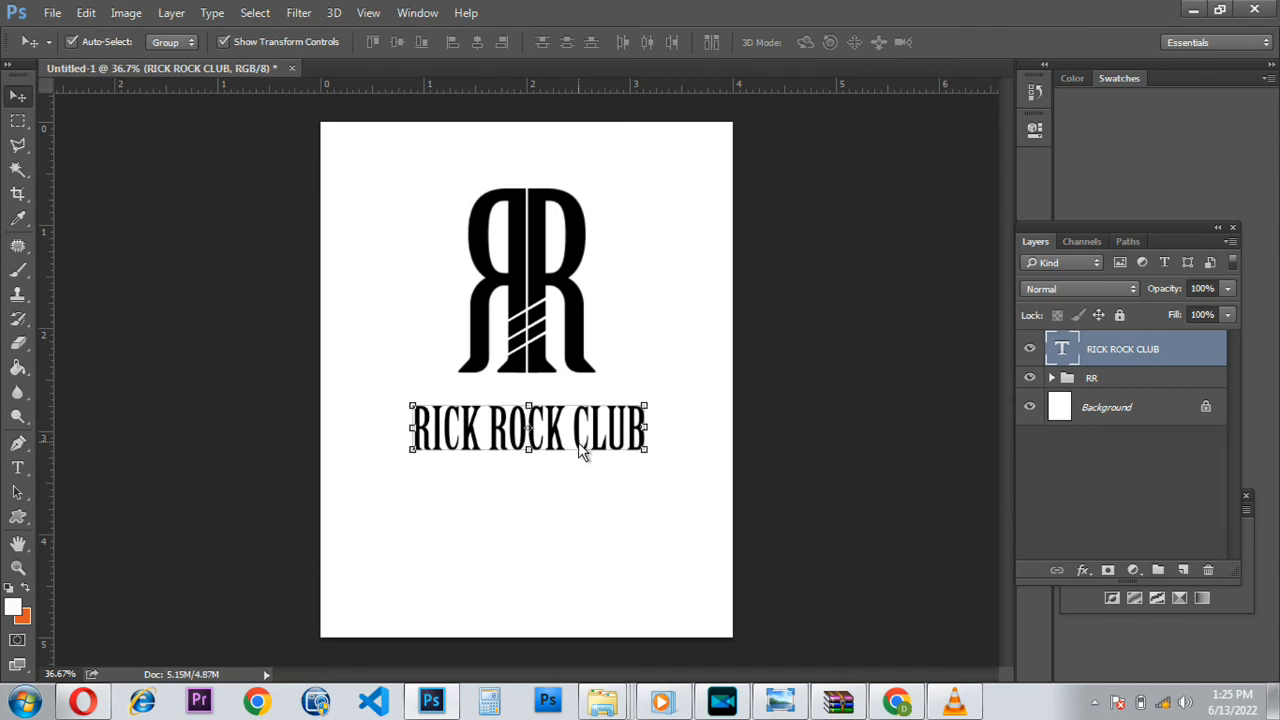
{"action": "key", "text": "Up"}
{"action": "key", "text": "Left"}
{"action": "key", "text": "Left"}
{"action": "key", "text": "Left"}
{"action": "key", "text": "Left"}
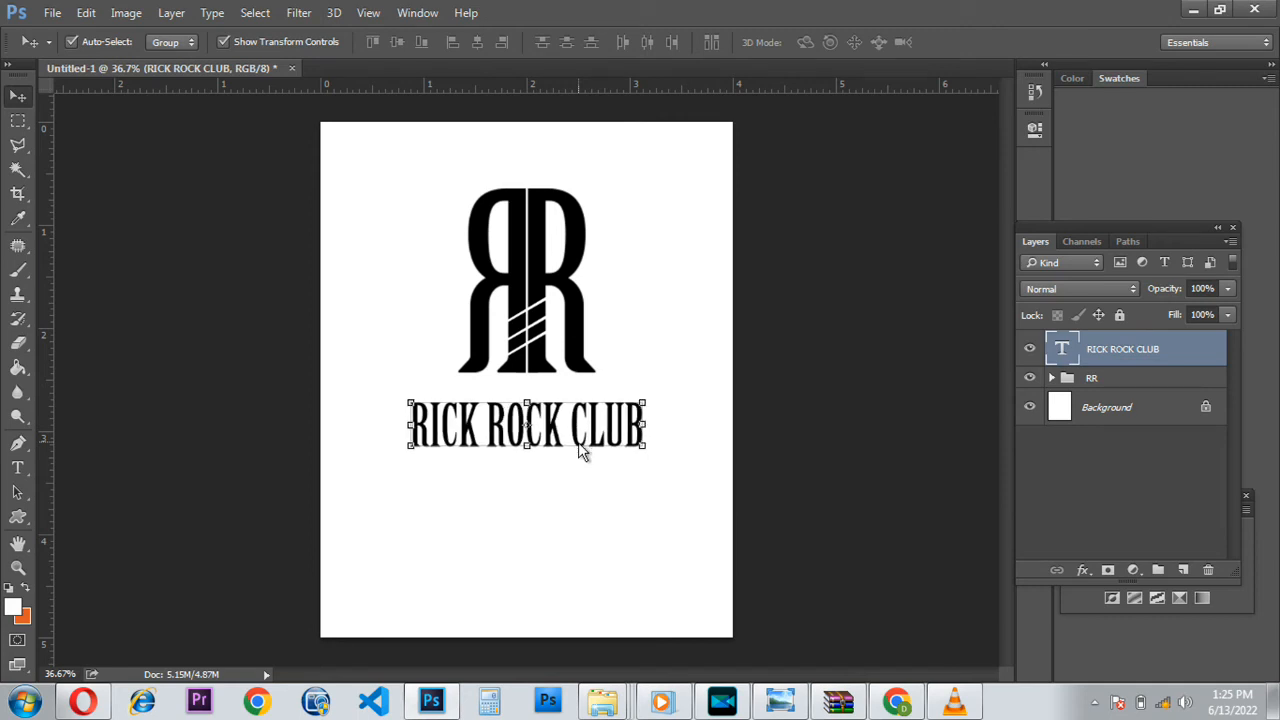
{"action": "key", "text": "Up"}
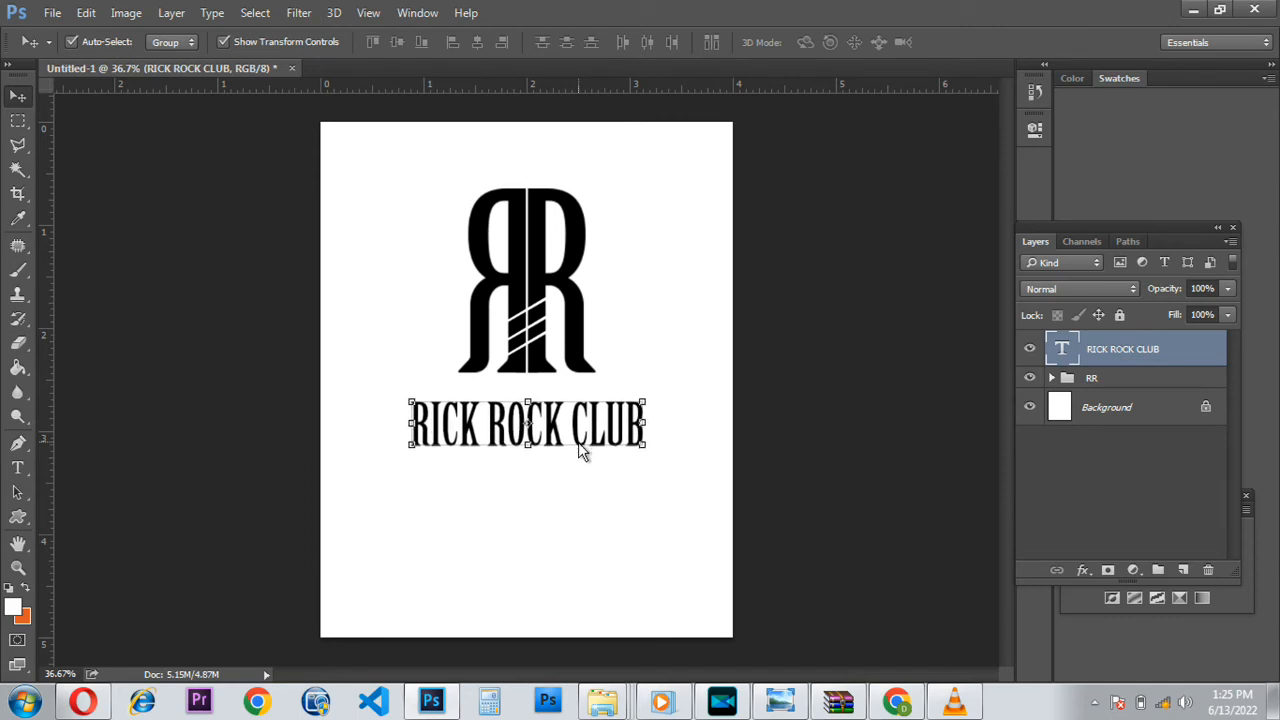
{"action": "key", "text": "Up"}
{"action": "key", "text": "Right"}
{"action": "key", "text": "Up"}
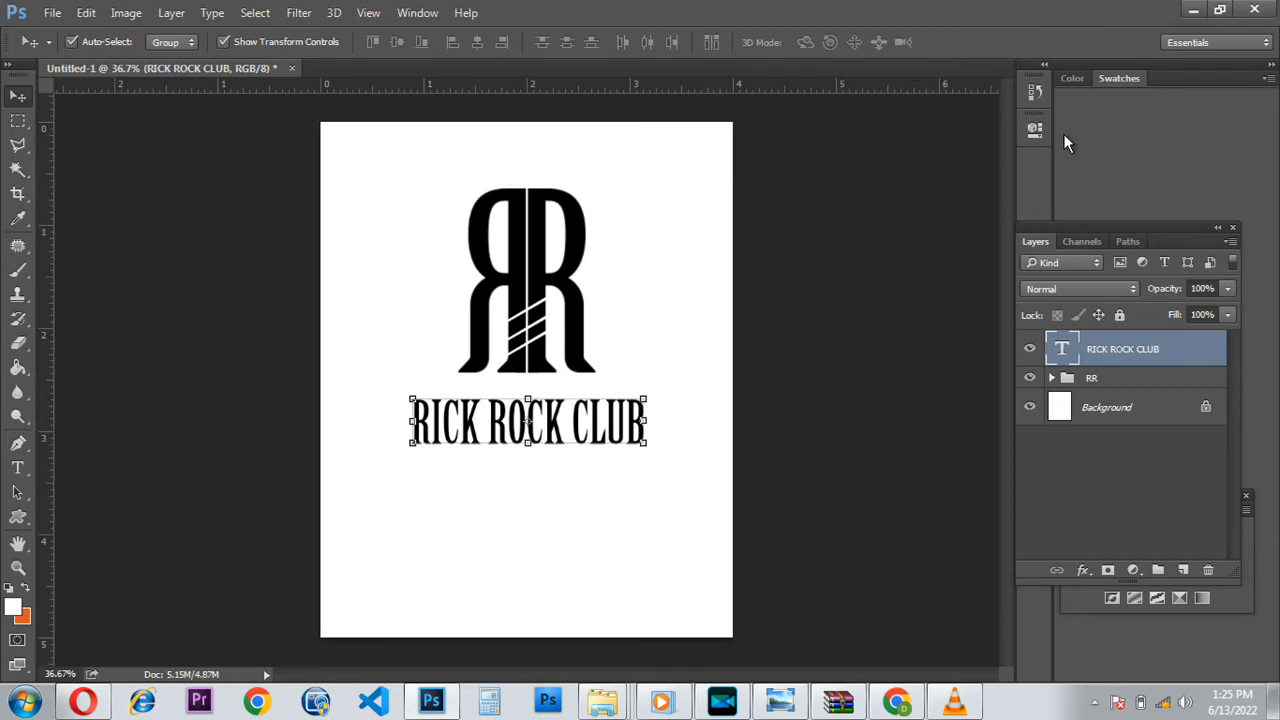
Save the document as a Photoshop file named RR in a new folder inside MONOGRAM LOGO, accepting the format options.
{"action": "key", "text": "ctrl+s"}
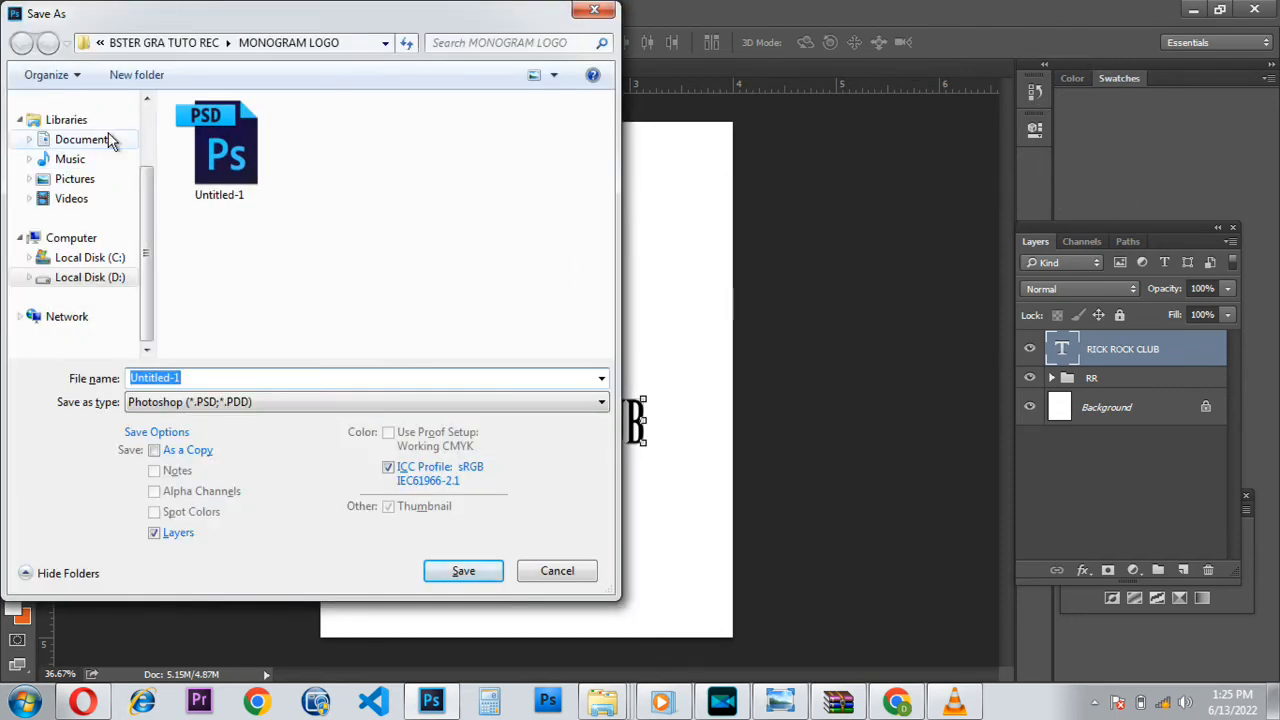
{"action": "left_click", "coordinate": [136, 79]}
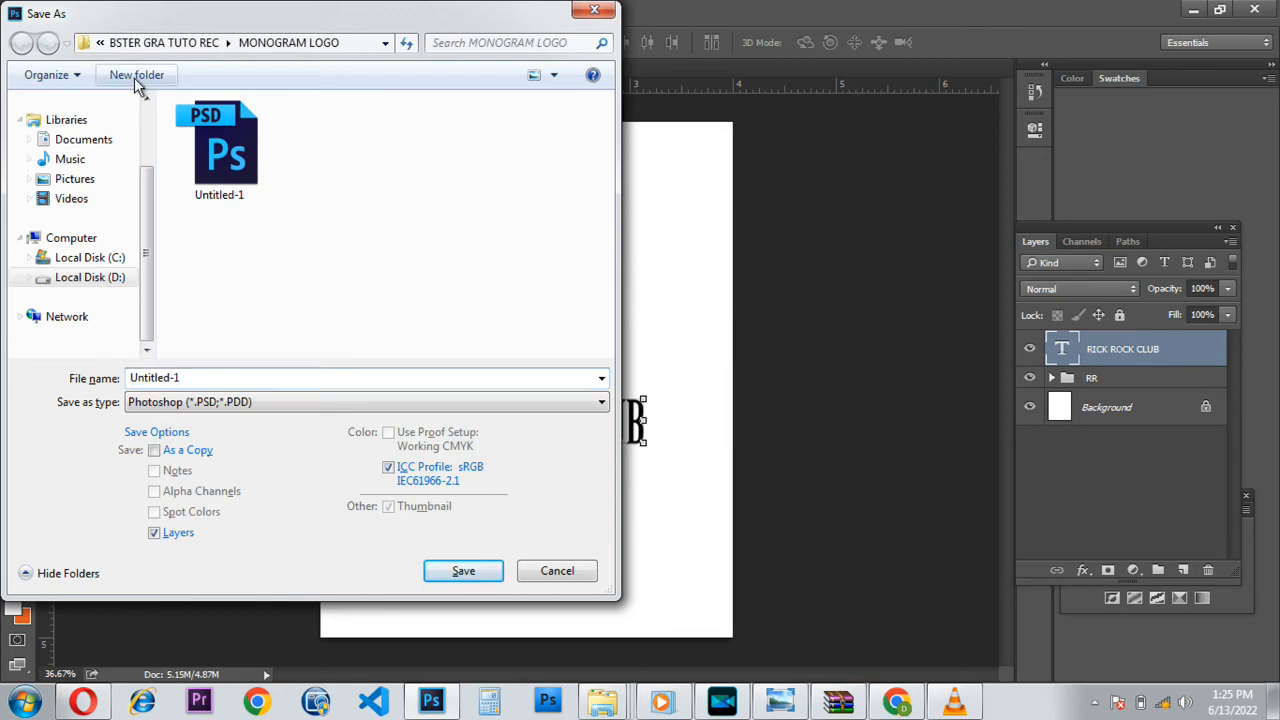
{"action": "left_click", "coordinate": [220, 148]}
{"action": "double_click", "coordinate": [220, 145]}
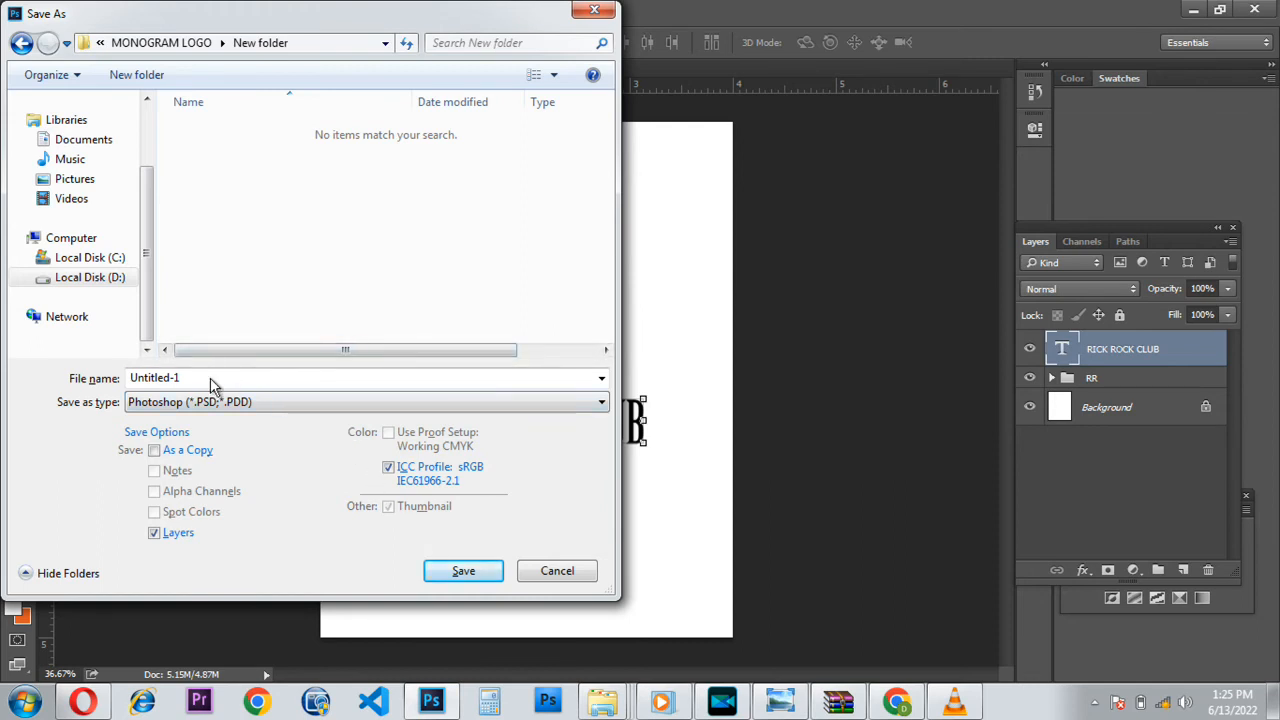
{"action": "double_click", "coordinate": [214, 385]}
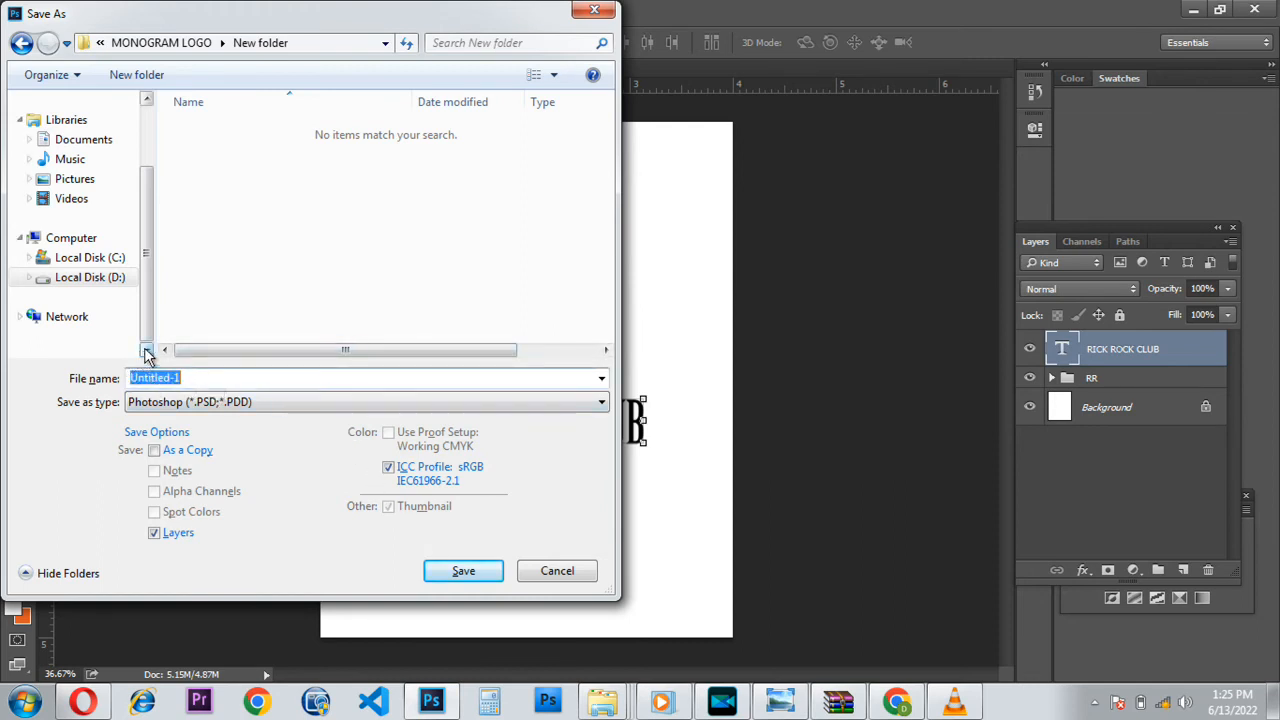
{"action": "type", "text": "RR"}
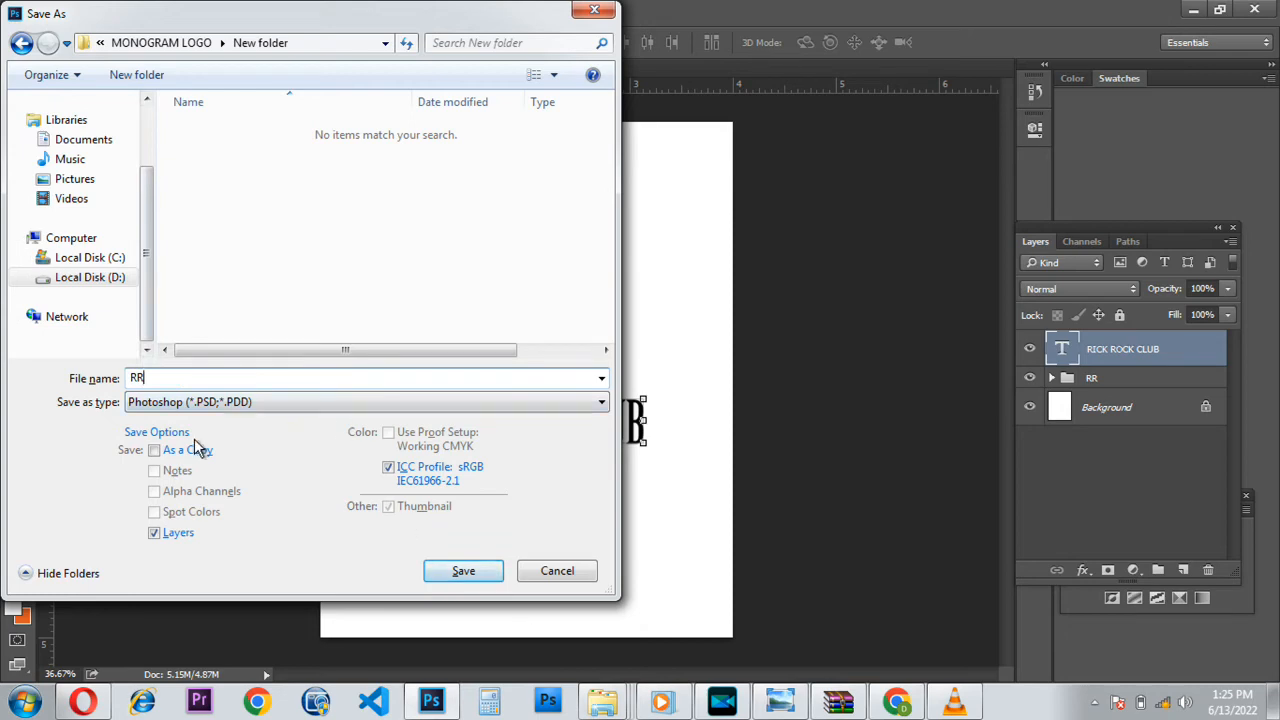
{"action": "left_click", "coordinate": [468, 576]}
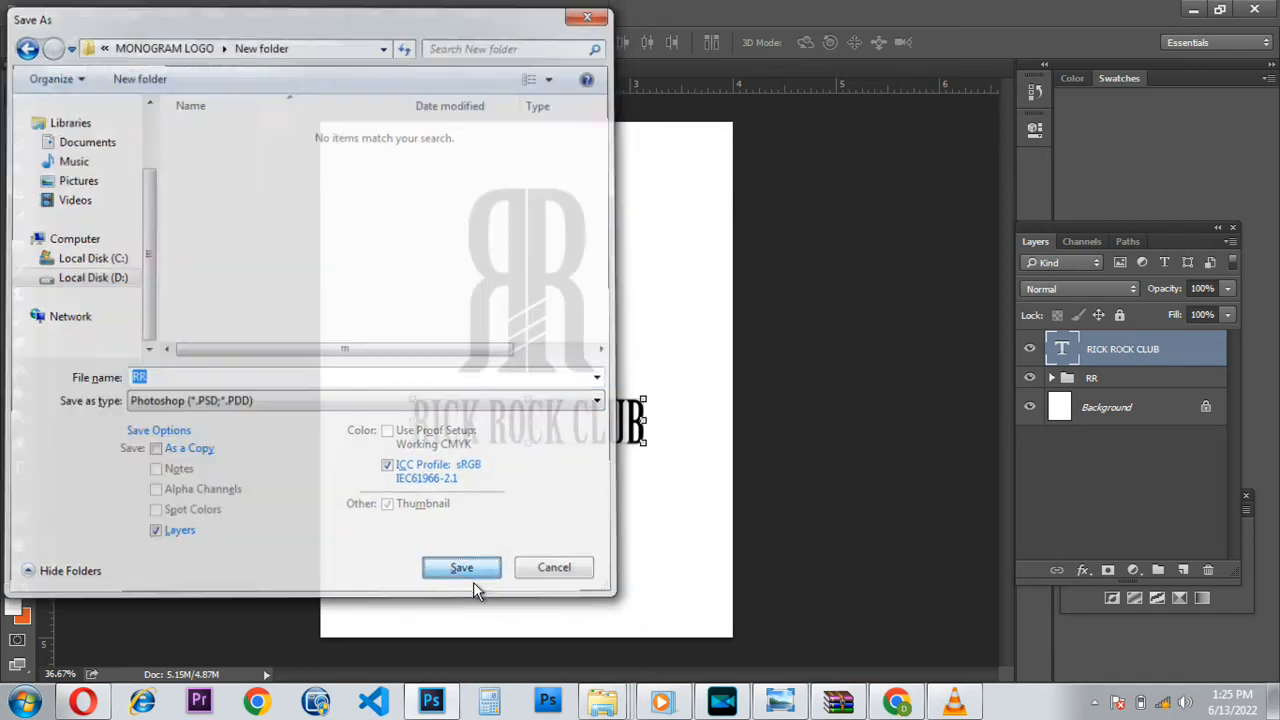
{"action": "left_click", "coordinate": [854, 206]}
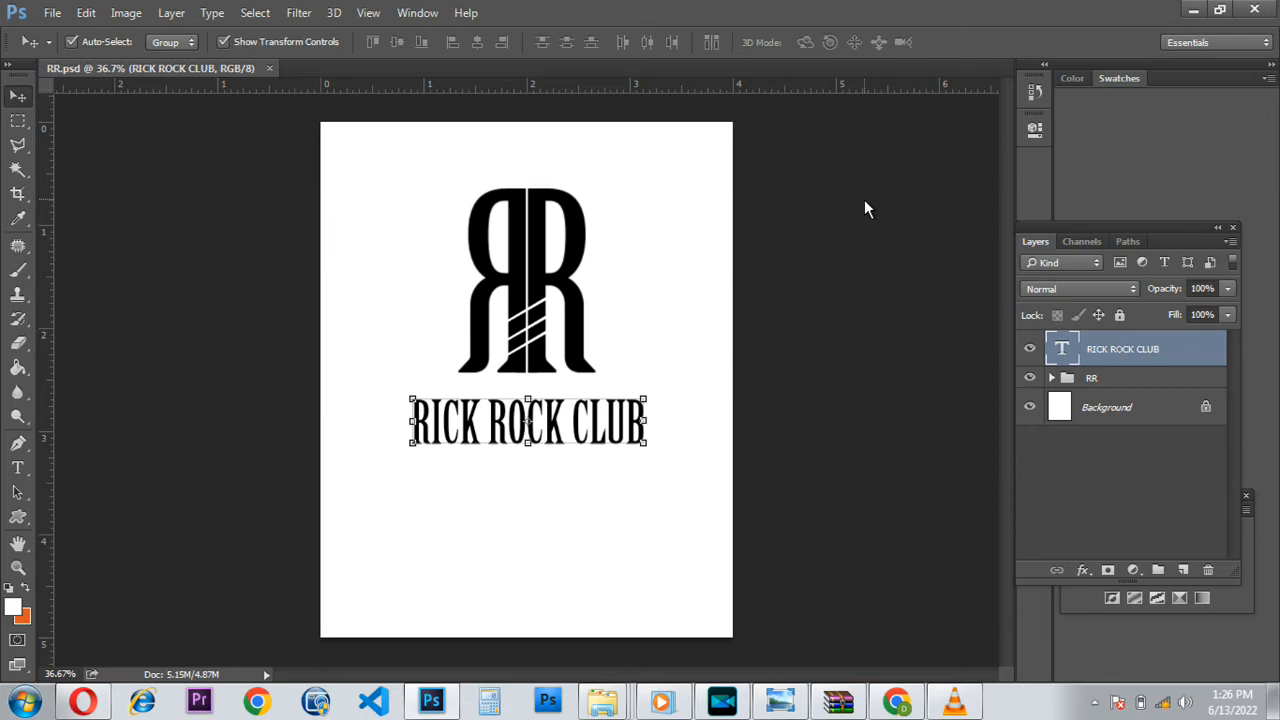
Save a JPEG copy named RR in the same folder at Maximum quality 12 in Progressive format with 3 scans.
{"action": "key", "text": "ctrl+shift+s"}
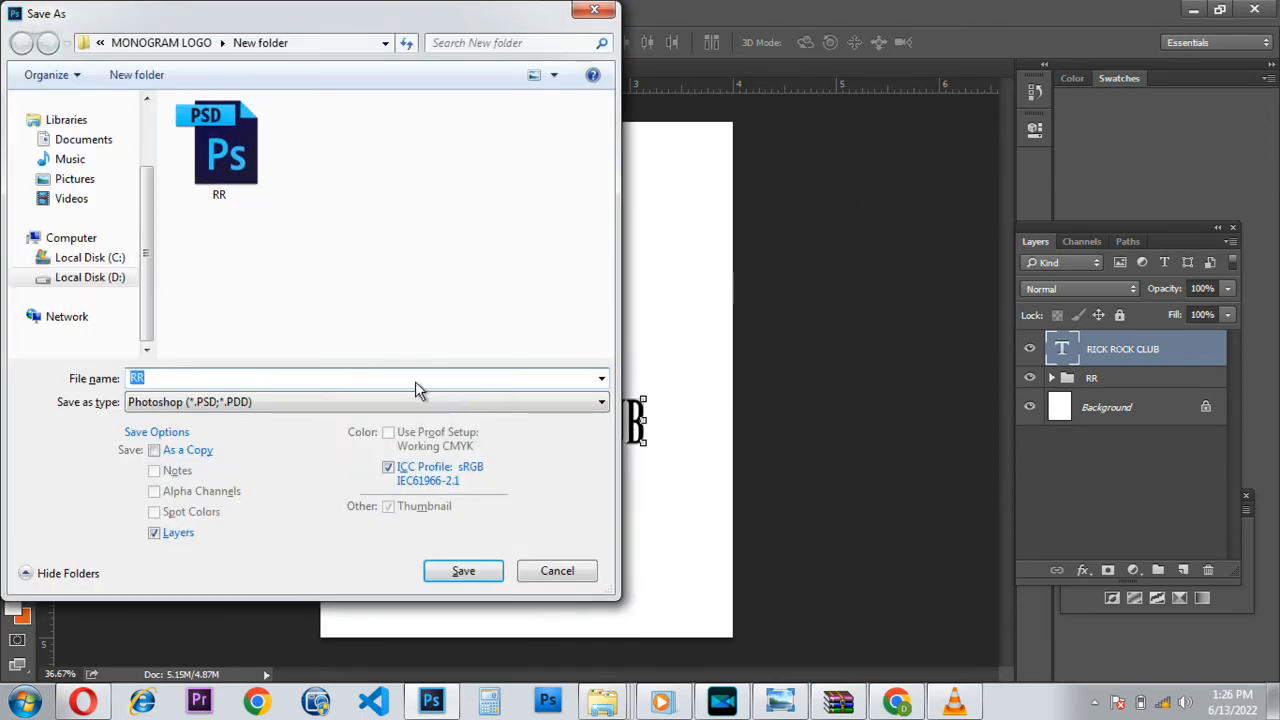
{"action": "left_click", "coordinate": [322, 403]}
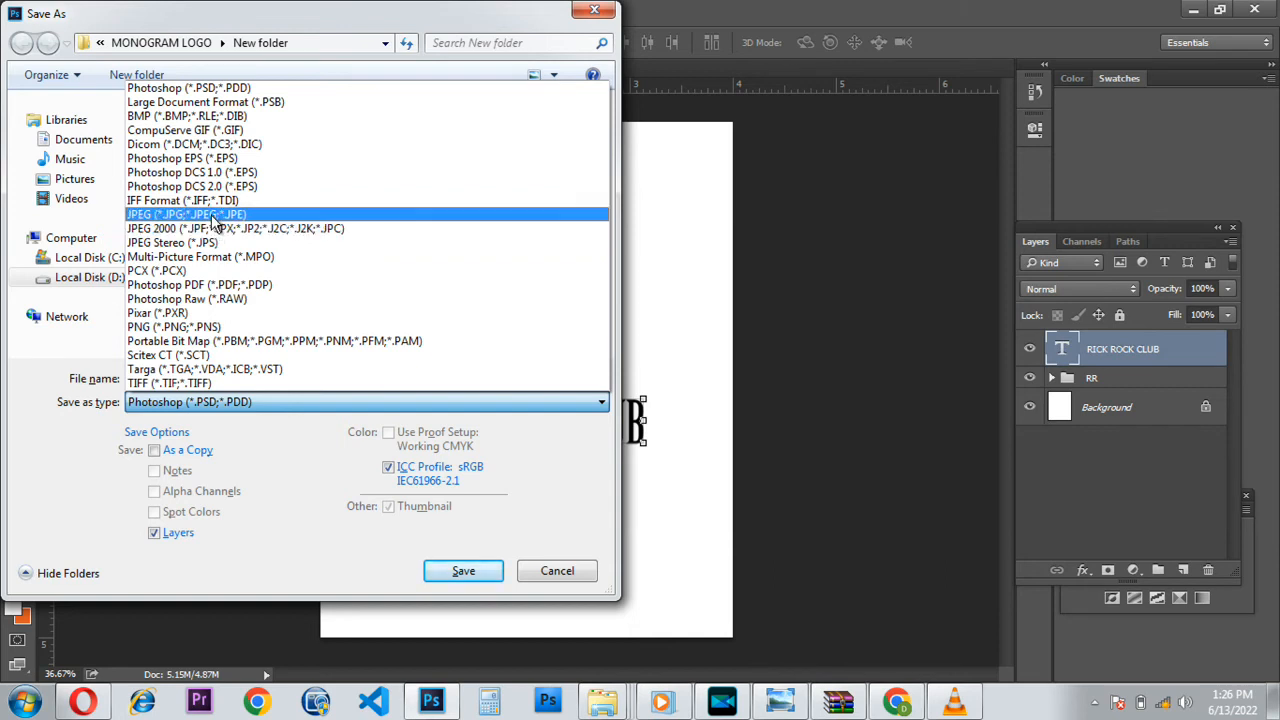
{"action": "left_click", "coordinate": [213, 222]}
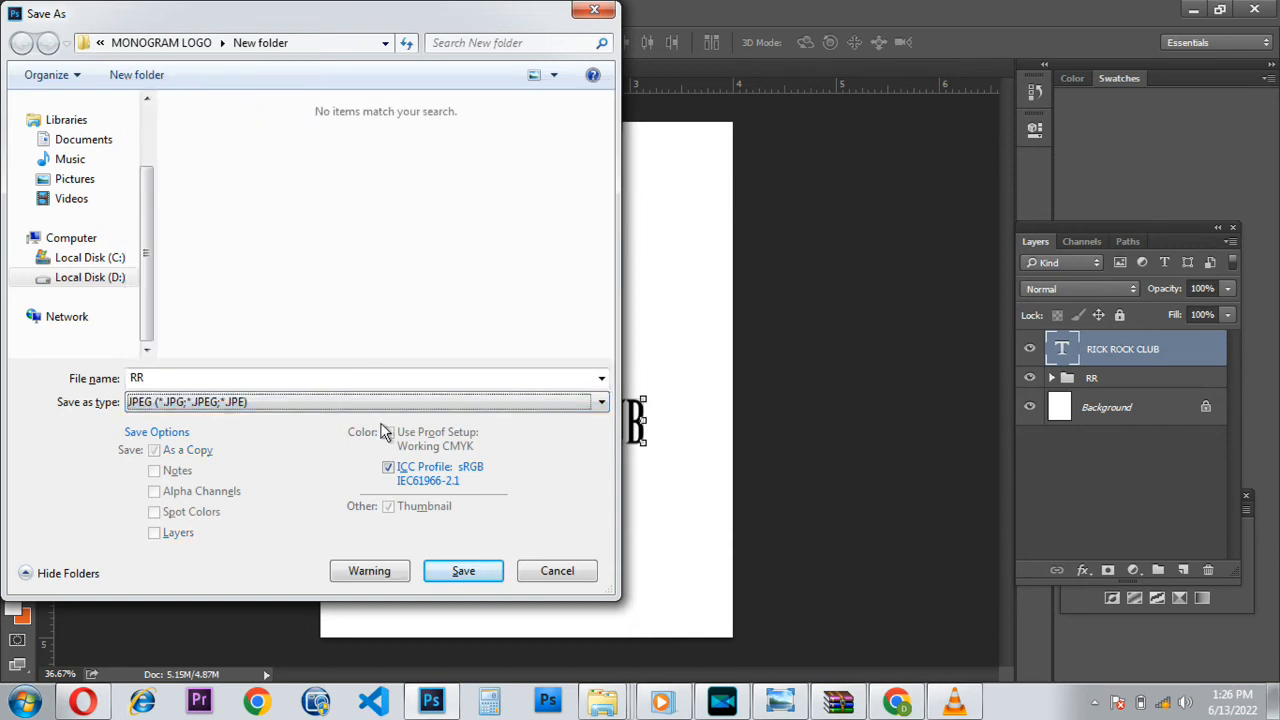
{"action": "left_click", "coordinate": [489, 578]}
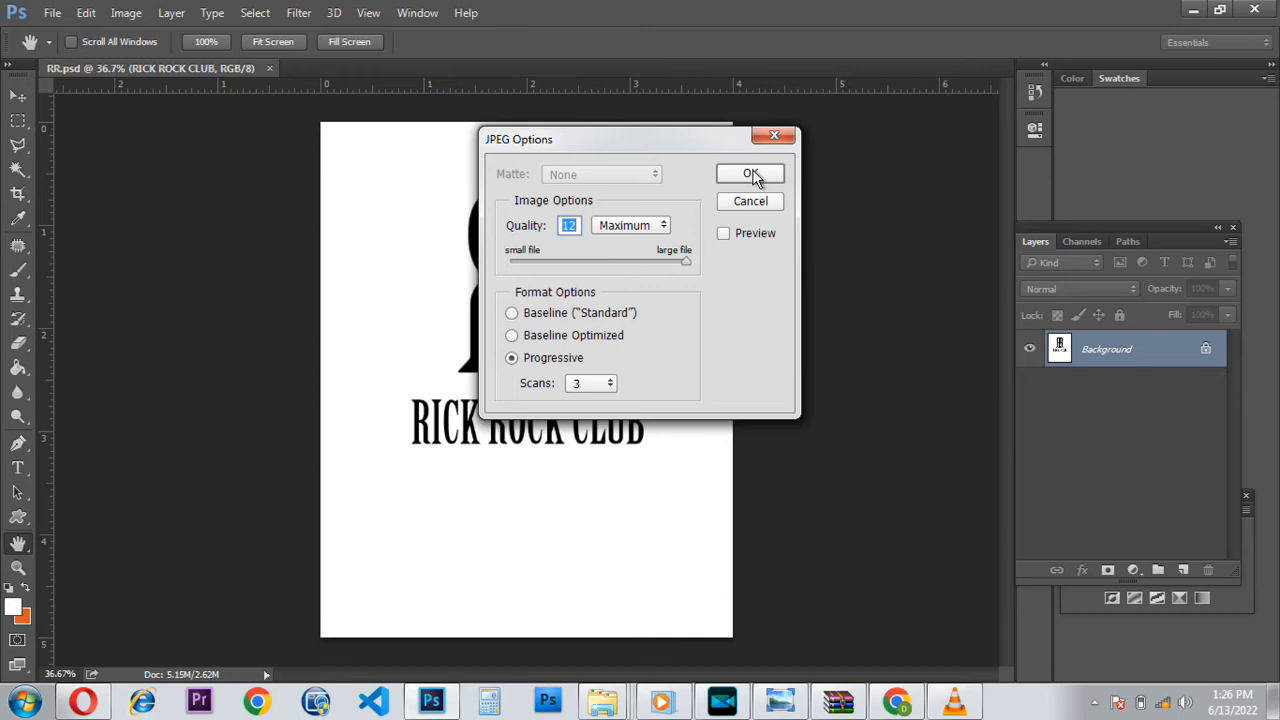
{"action": "left_click", "coordinate": [752, 176]}
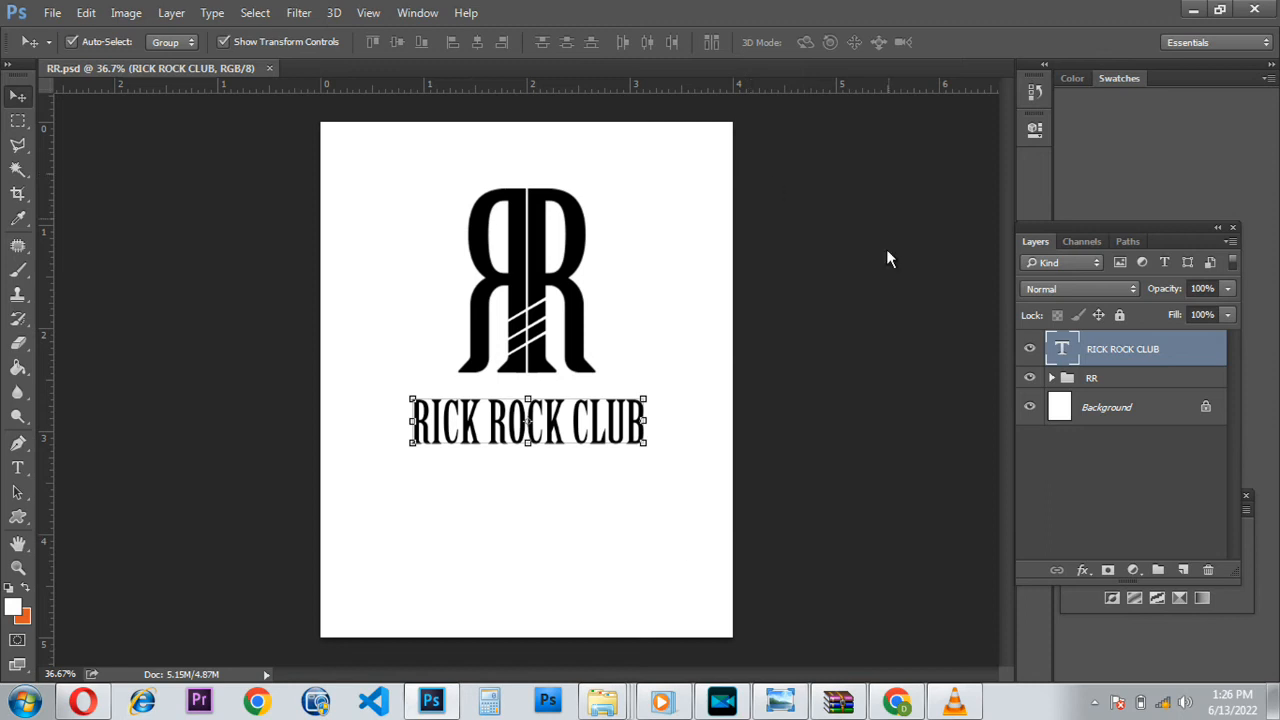
View the saved RR JPEG from the new folder inside MONOGRAM LOGO in the photo viewer, and return to Photoshop.
{"action": "mouse_move", "coordinate": [602, 708]}
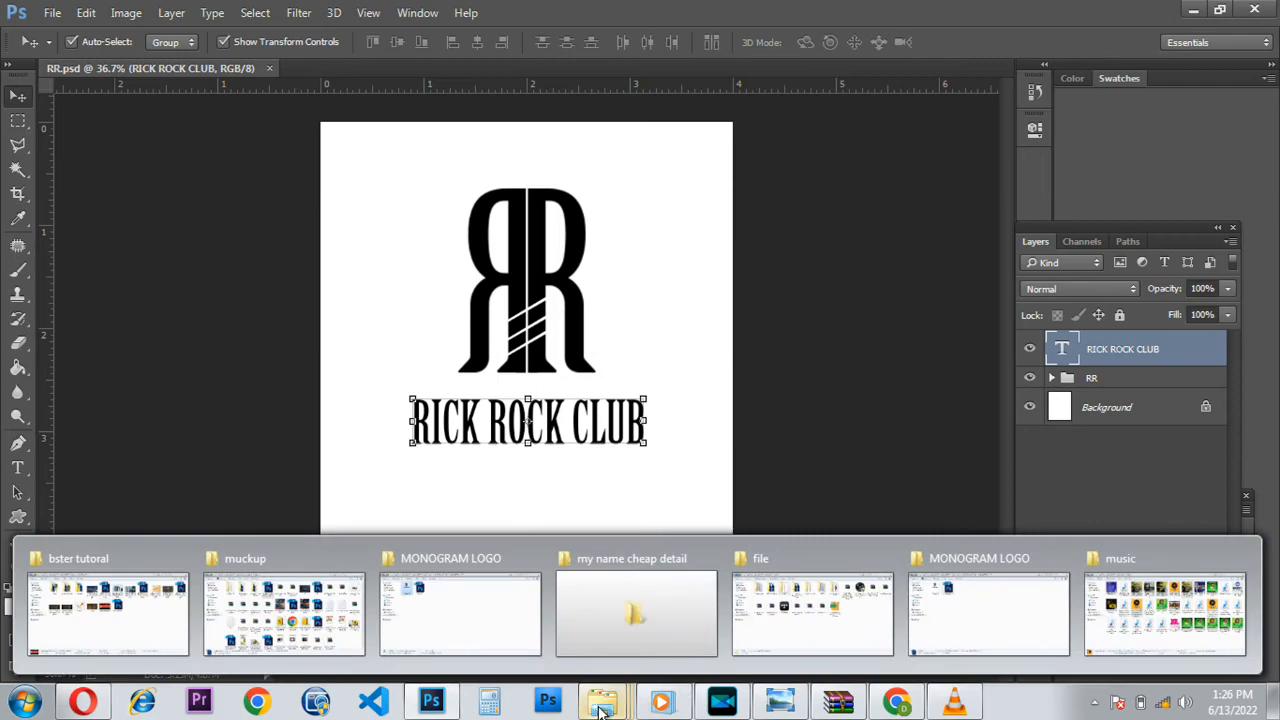
{"action": "left_click", "coordinate": [988, 610]}
{"action": "double_click", "coordinate": [231, 133]}
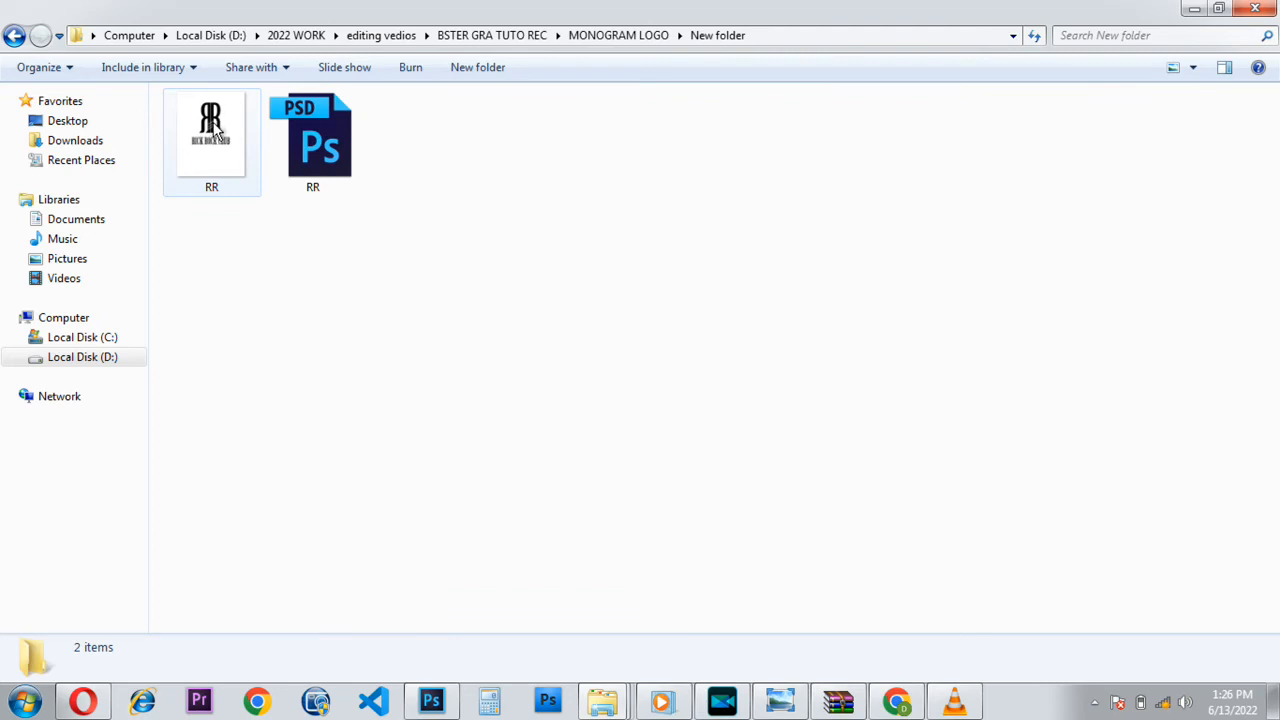
{"action": "double_click", "coordinate": [216, 130]}
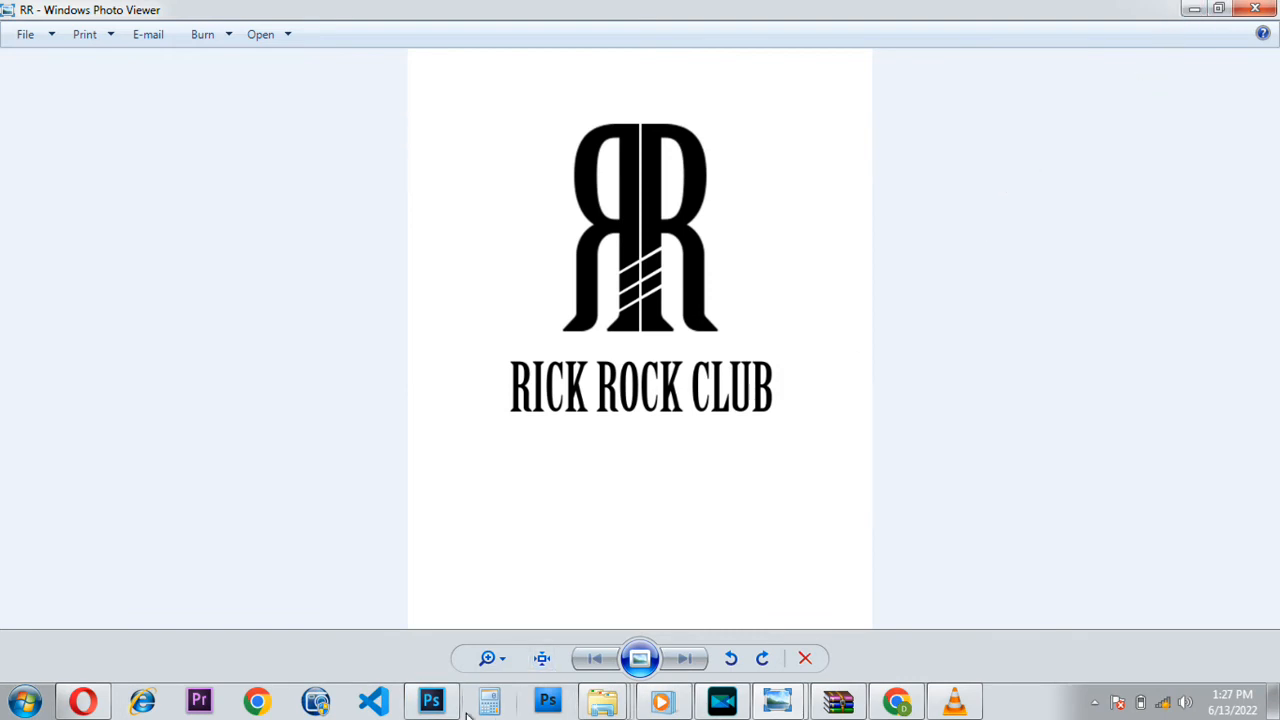
{"action": "left_click", "coordinate": [431, 702]}
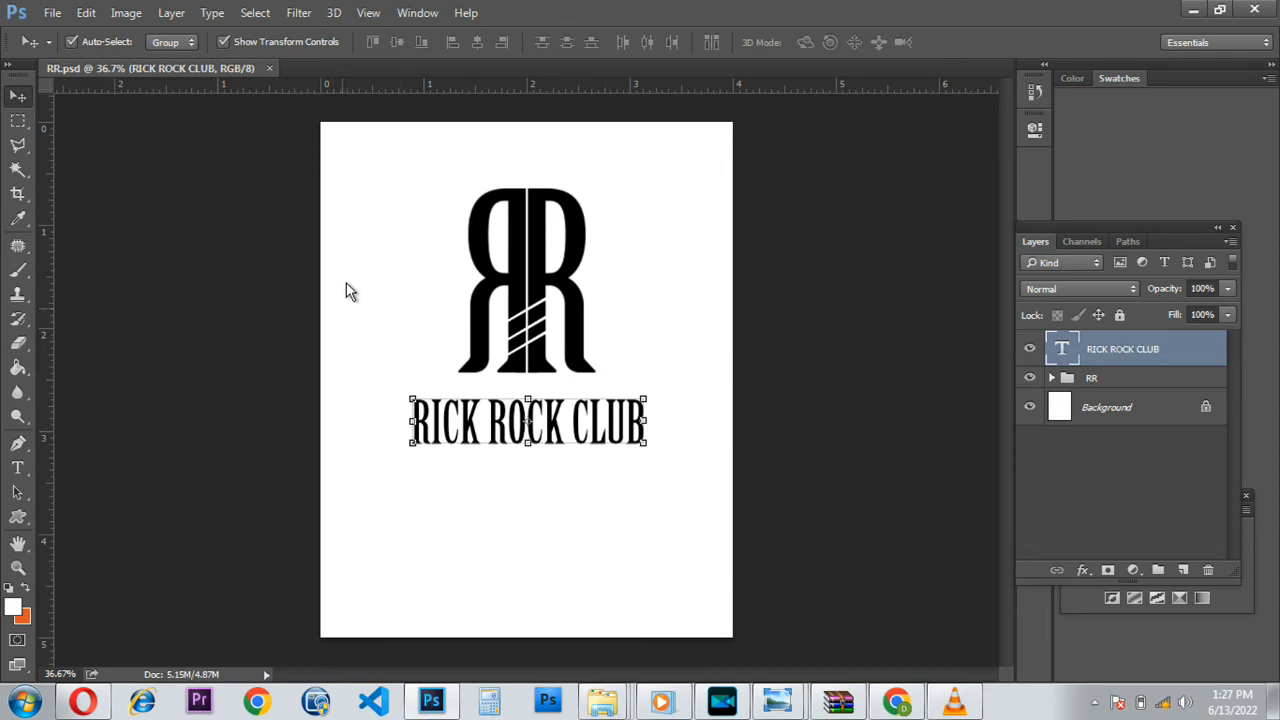
Hide the Background layer so that only the monogram and the club name remain visible.
{"action": "left_click", "coordinate": [1030, 407]}
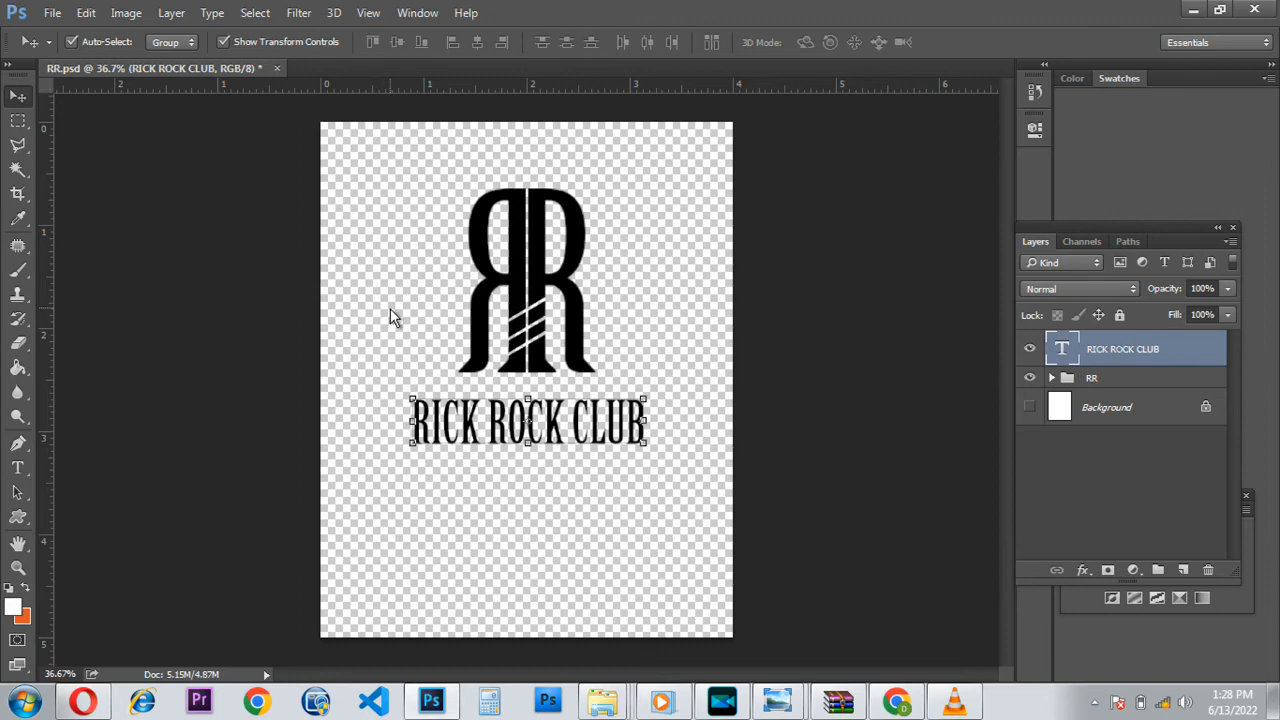
{"action": "key", "text": "ctrl+shift+s"}
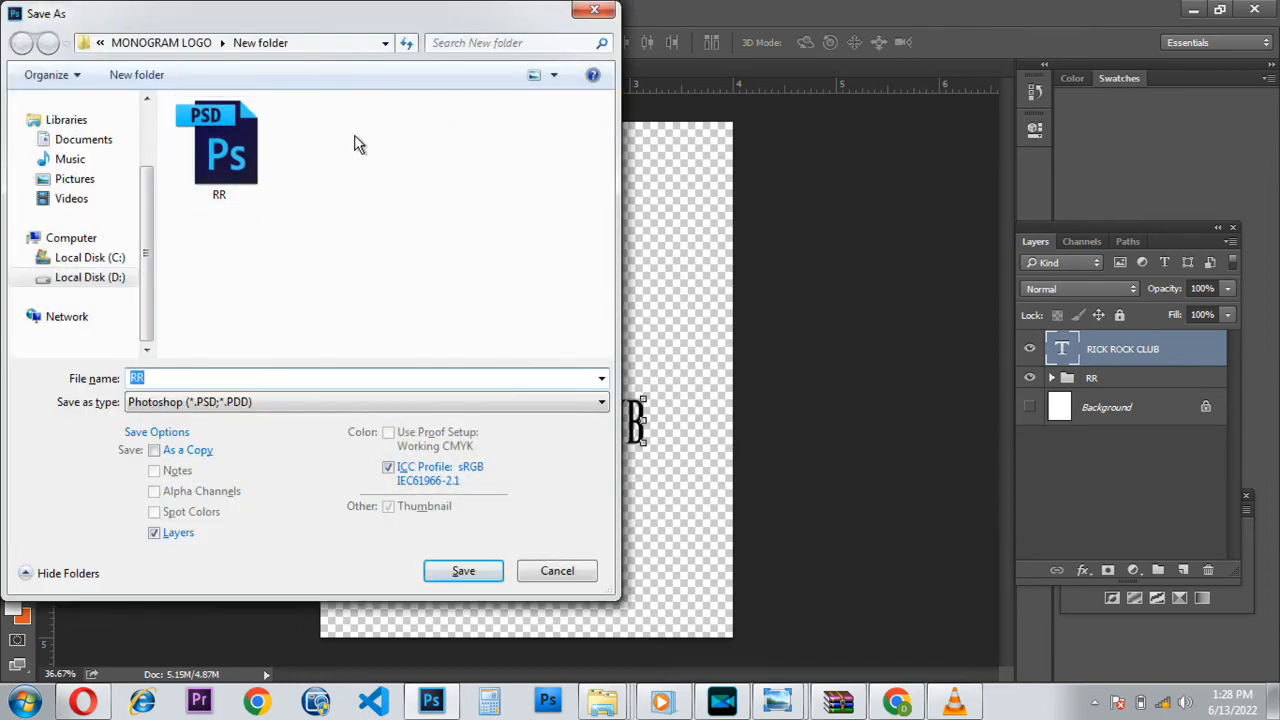
{"action": "left_click", "coordinate": [596, 12]}
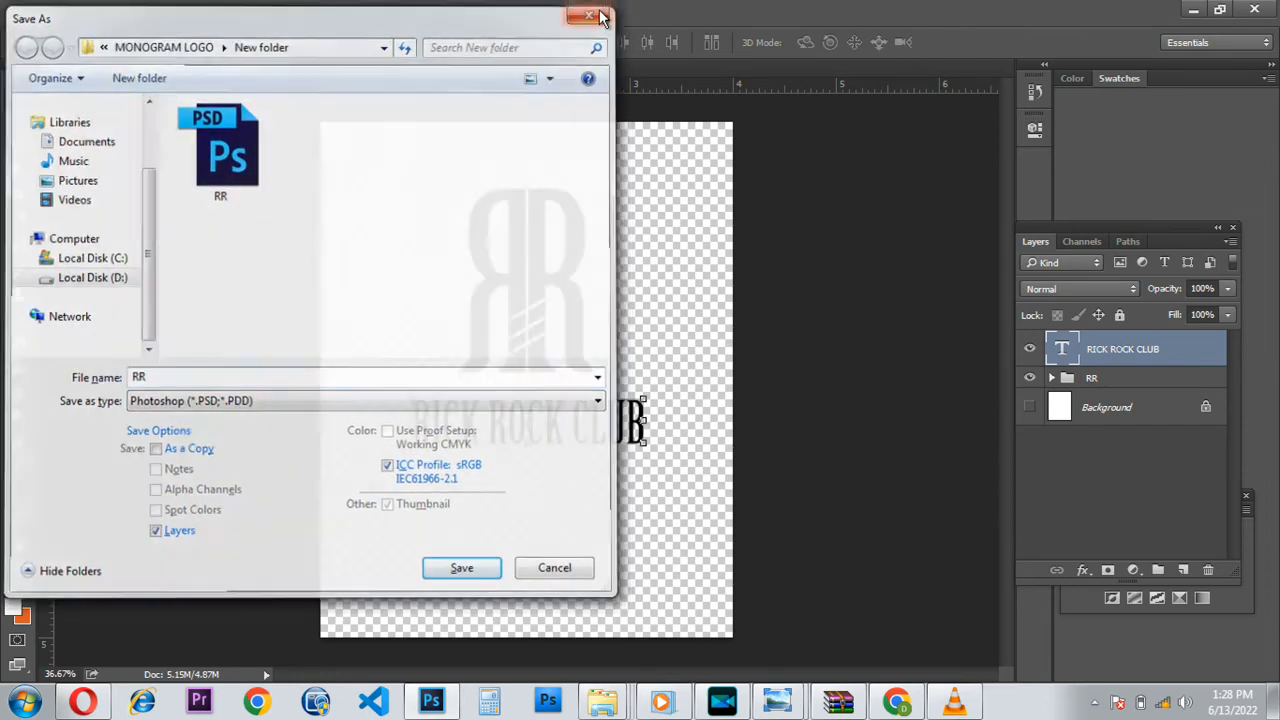
Save a PNG copy named RR PNG in the same folder with Smallest / Slow compression and no interlacing.
{"action": "left_click", "coordinate": [54, 14]}
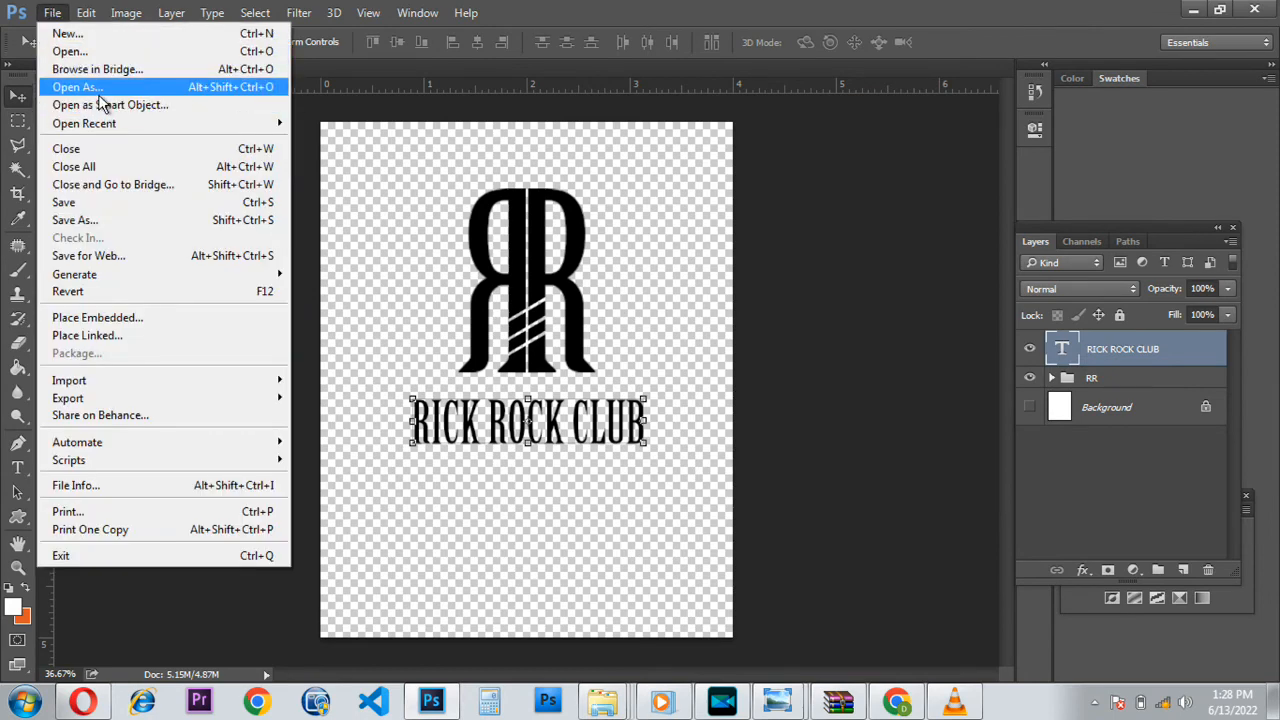
{"action": "left_click", "coordinate": [107, 221]}
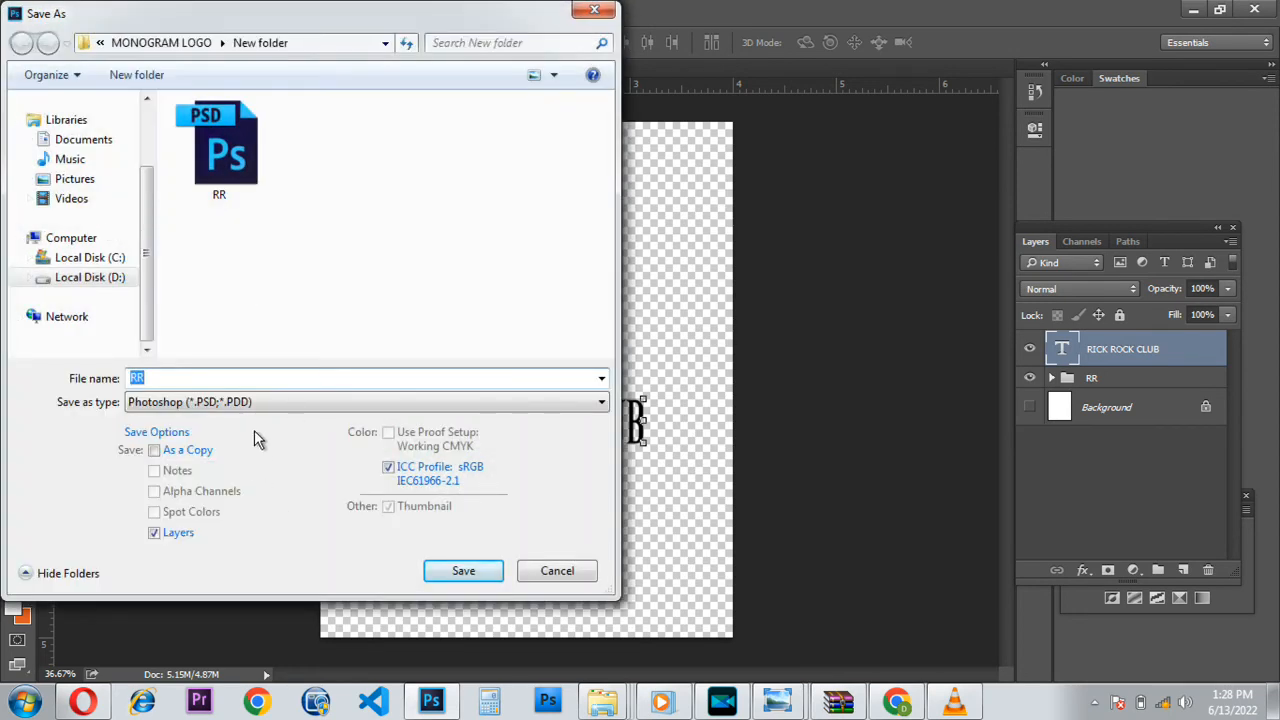
{"action": "left_click", "coordinate": [260, 404]}
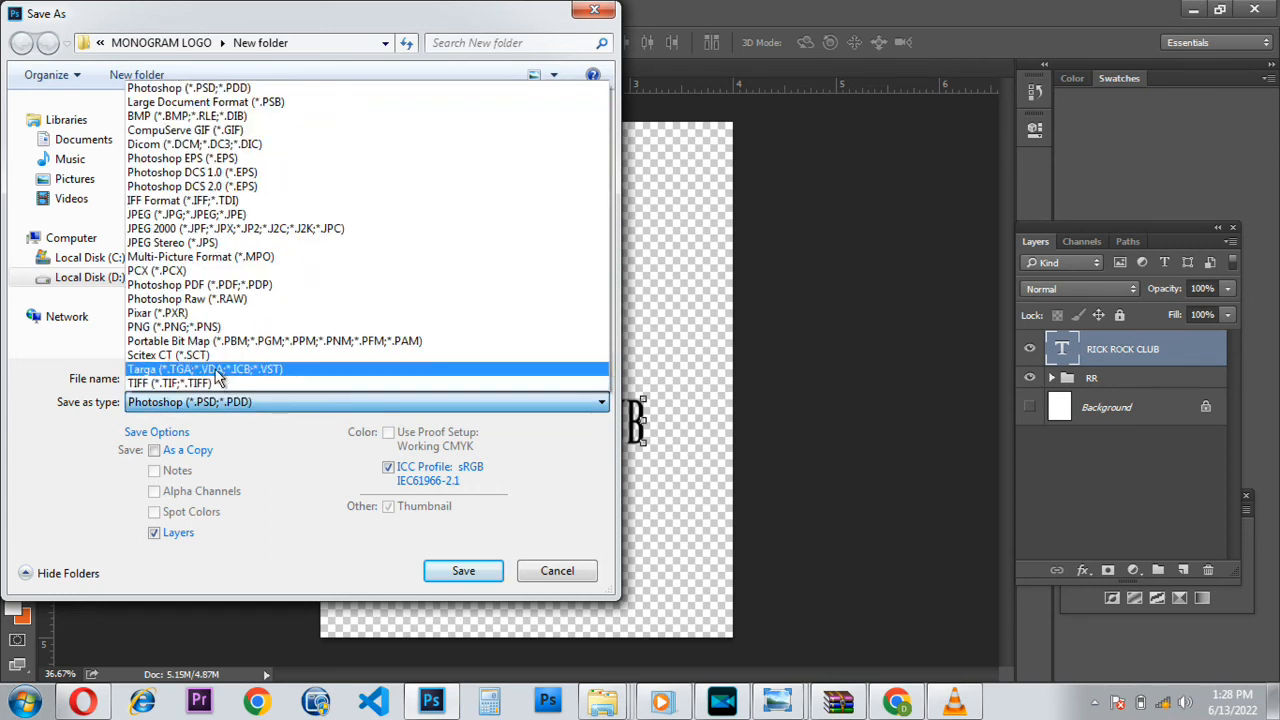
{"action": "left_click", "coordinate": [173, 328]}
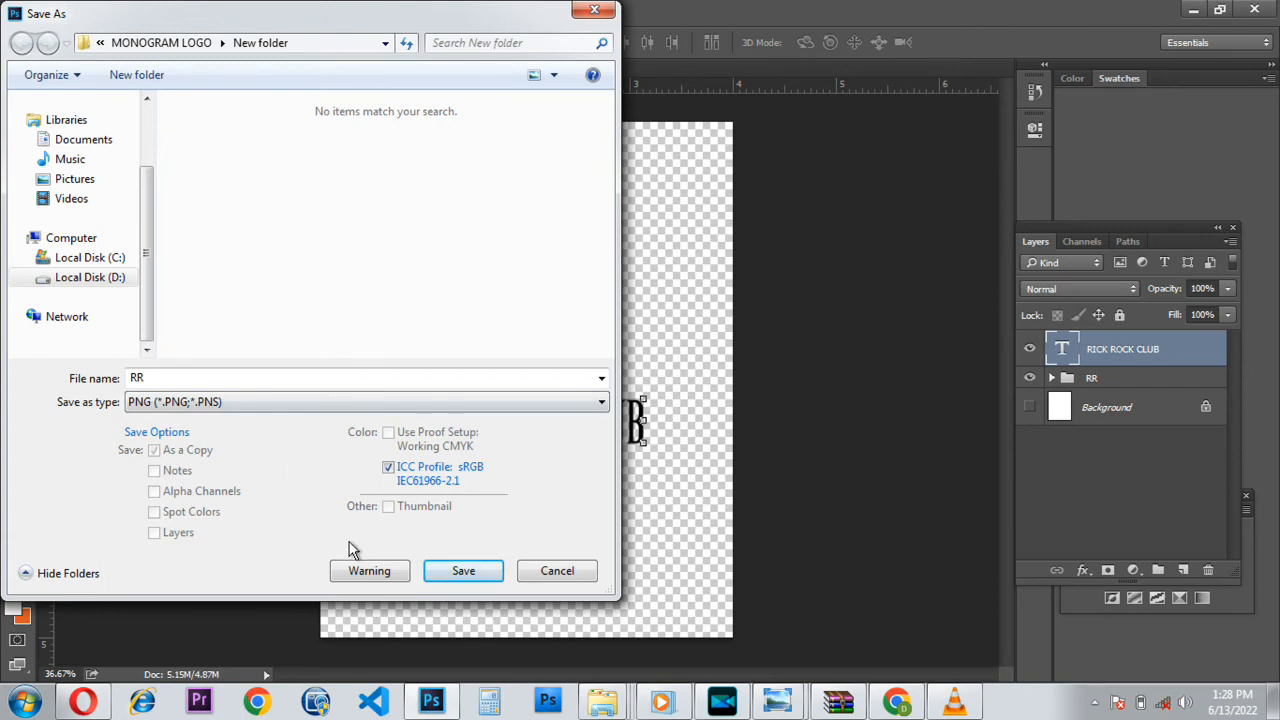
{"action": "left_click", "coordinate": [230, 378]}
{"action": "left_click", "coordinate": [230, 378]}
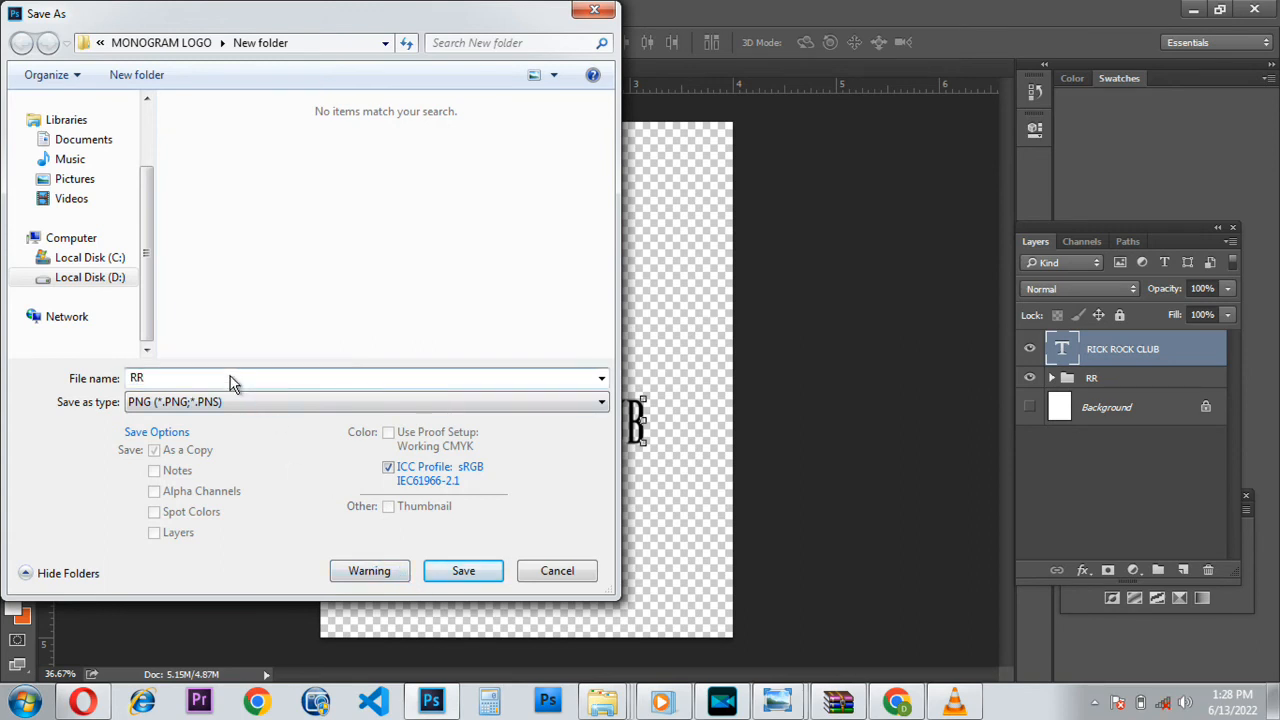
{"action": "type", "text": "PNG"}
{"action": "left_click", "coordinate": [463, 571]}
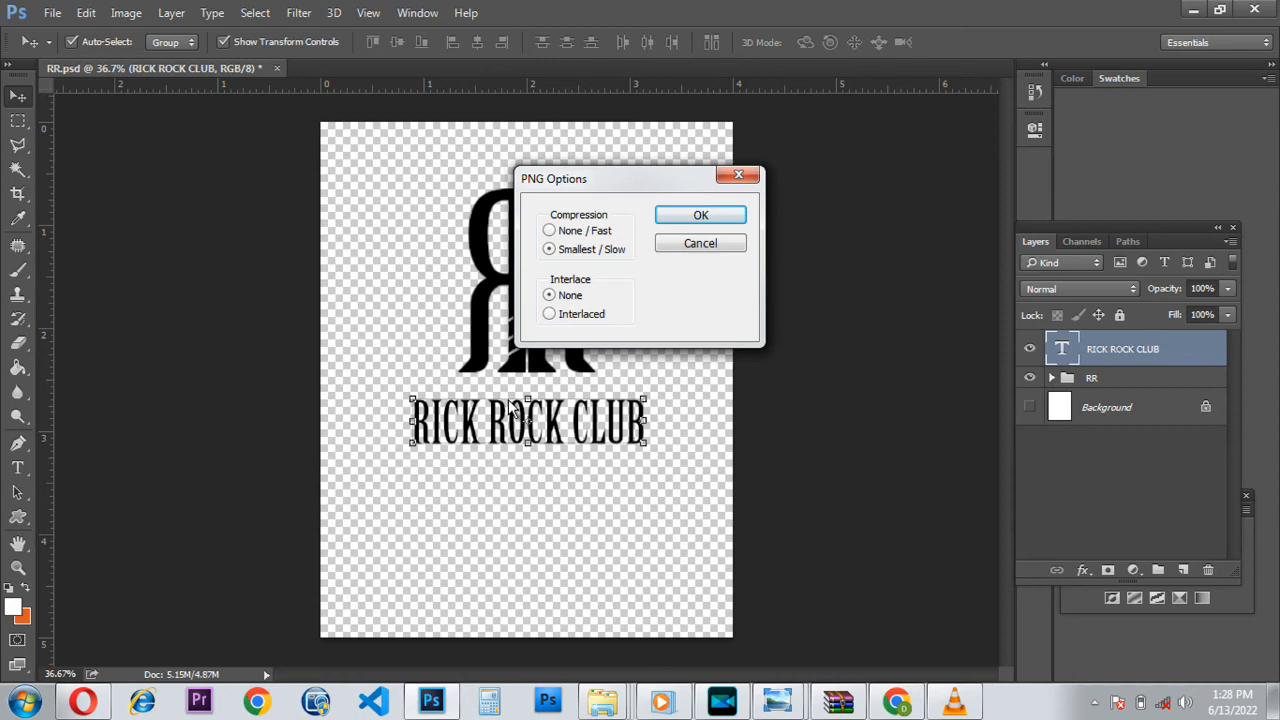
{"action": "left_click", "coordinate": [677, 222]}
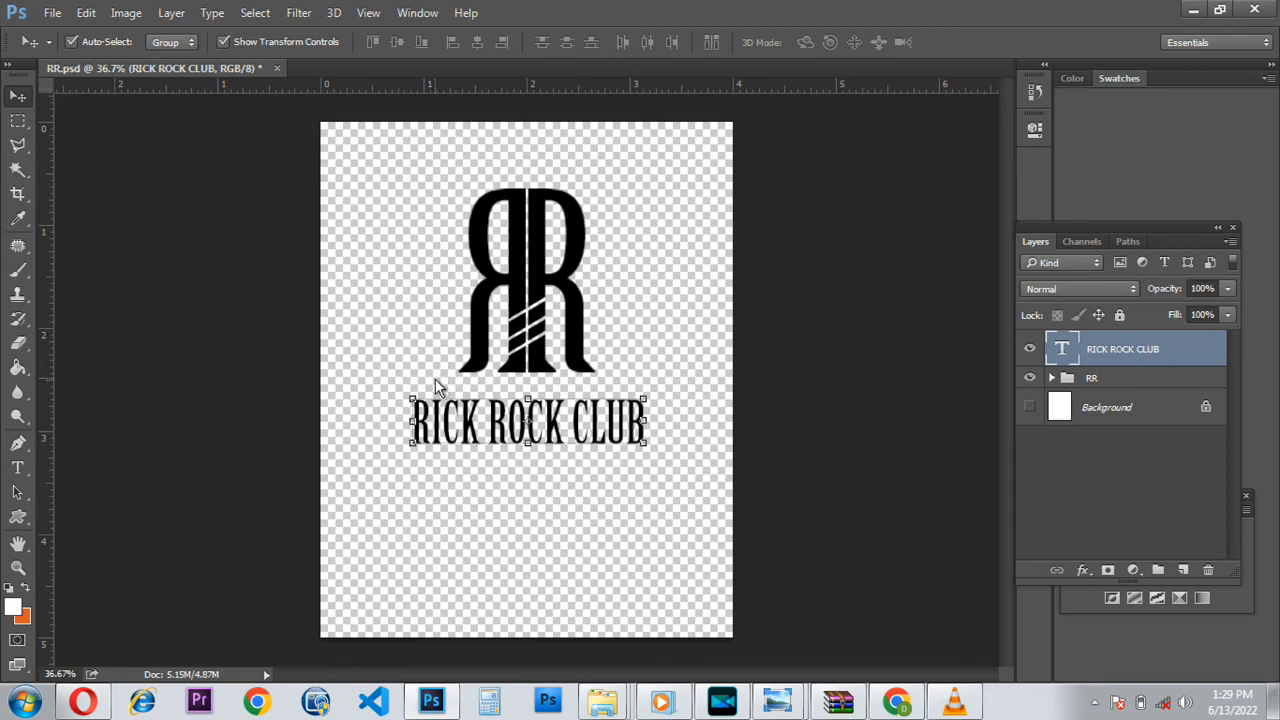
Save the RR Photoshop document with its Background hidden, and close it.
{"action": "left_click", "coordinate": [277, 68]}
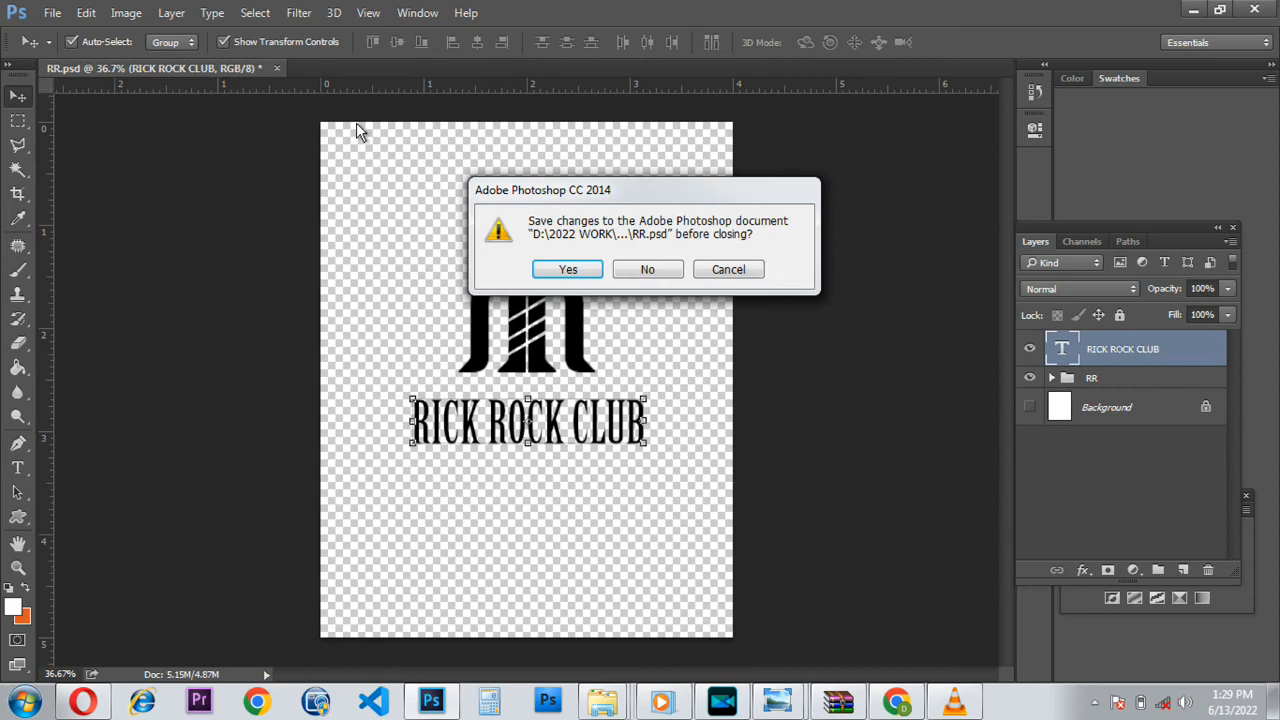
{"action": "left_click", "coordinate": [722, 274]}
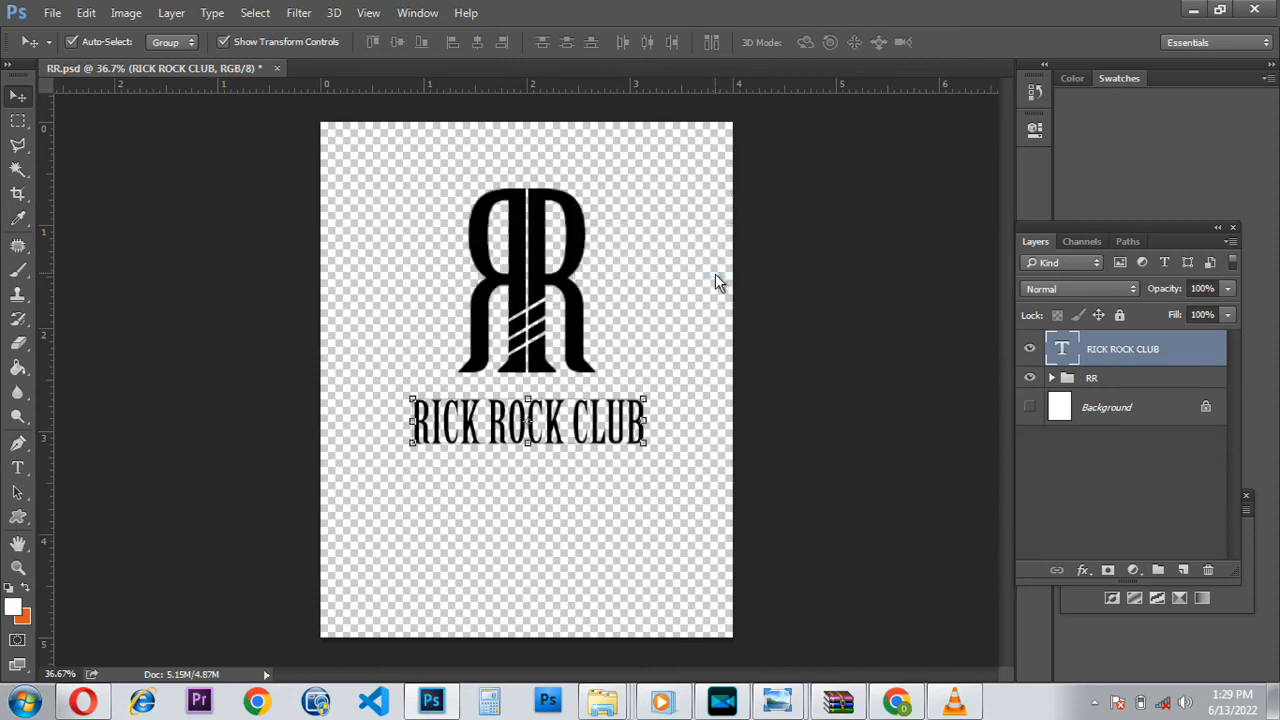
{"action": "key", "text": "ctrl+s"}
{"action": "left_click", "coordinate": [267, 68]}
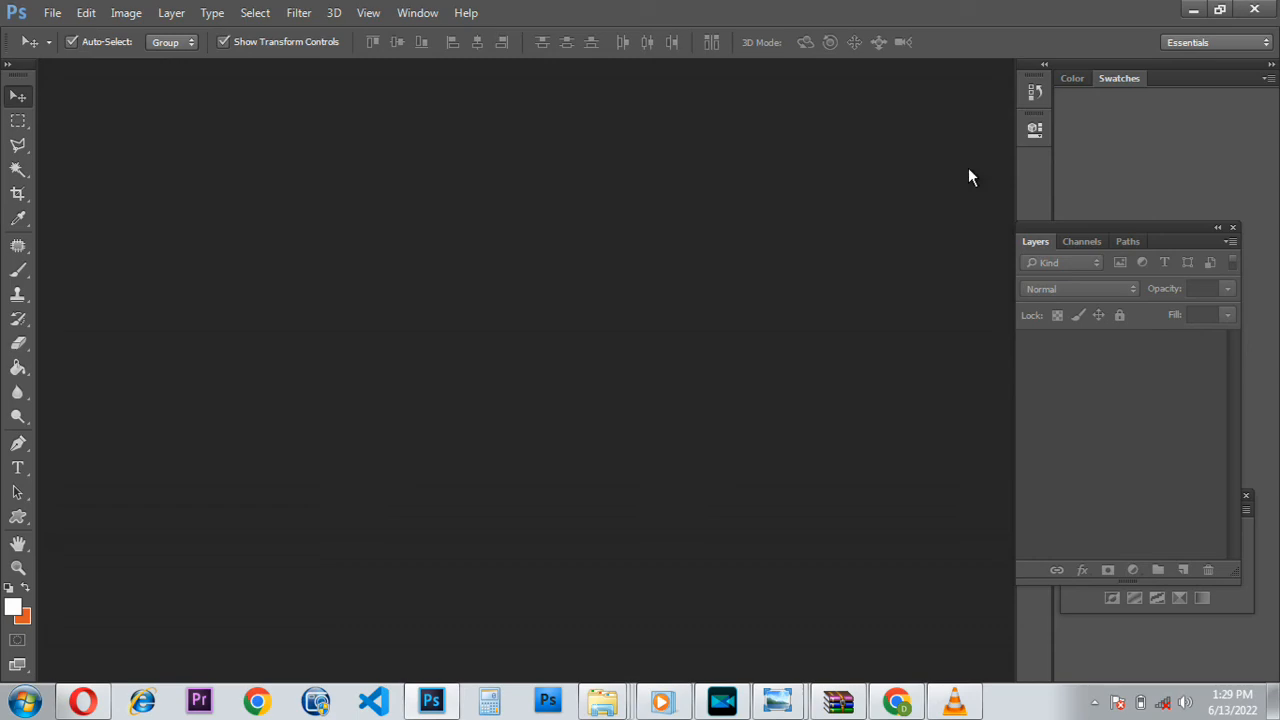
Close the photo viewer, open RR PNG from the folder in Photoshop, and shift the logo slightly on its canvas.
{"action": "left_click", "coordinate": [1190, 13]}
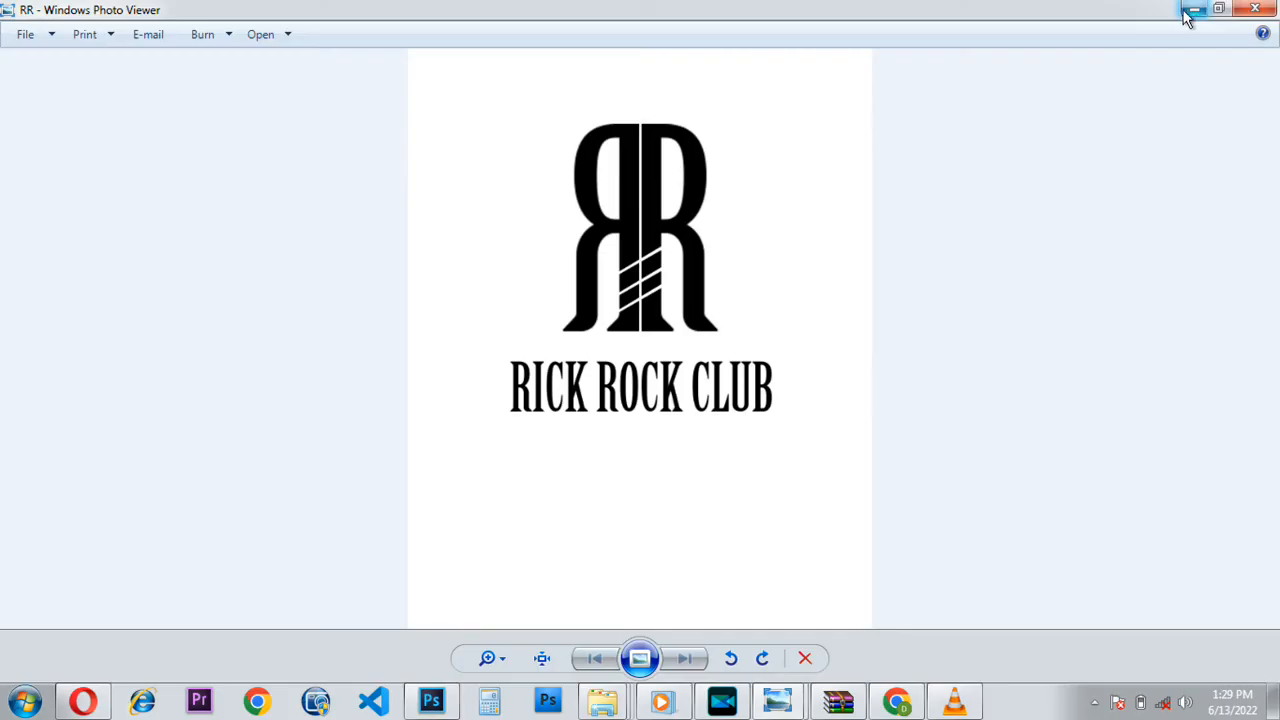
{"action": "left_click", "coordinate": [1255, 9]}
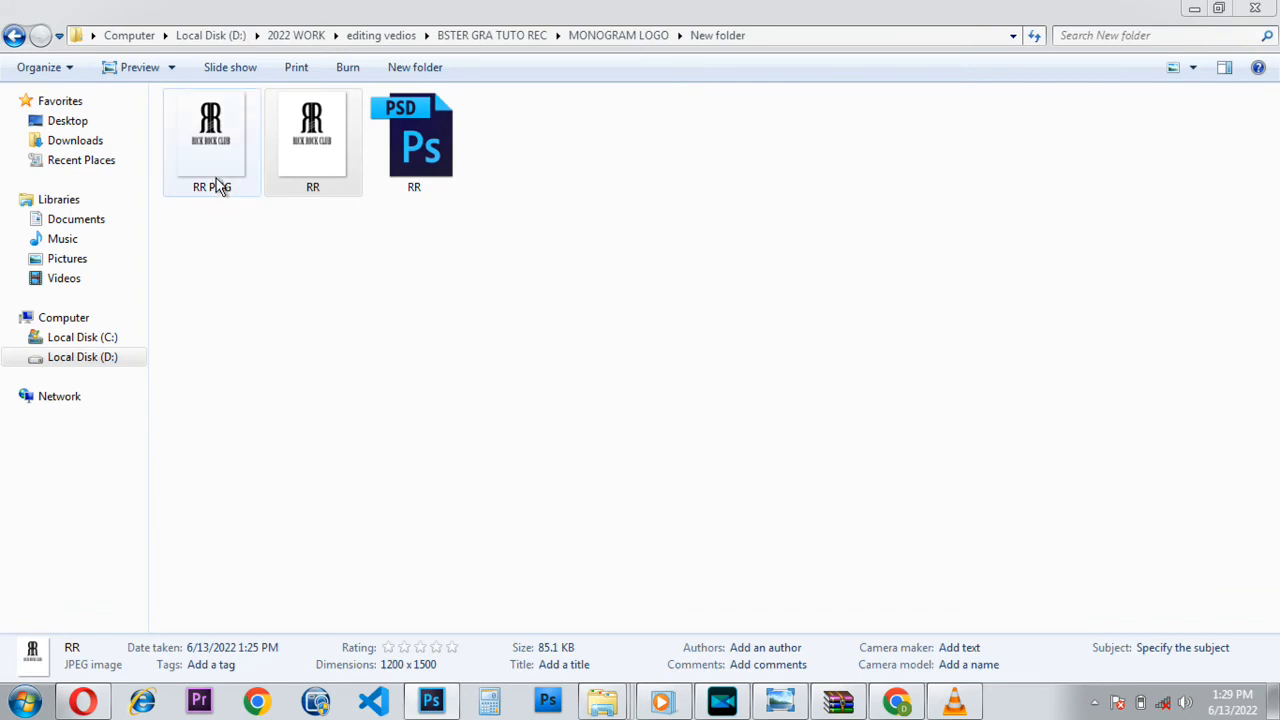
{"action": "left_click", "coordinate": [204, 146]}
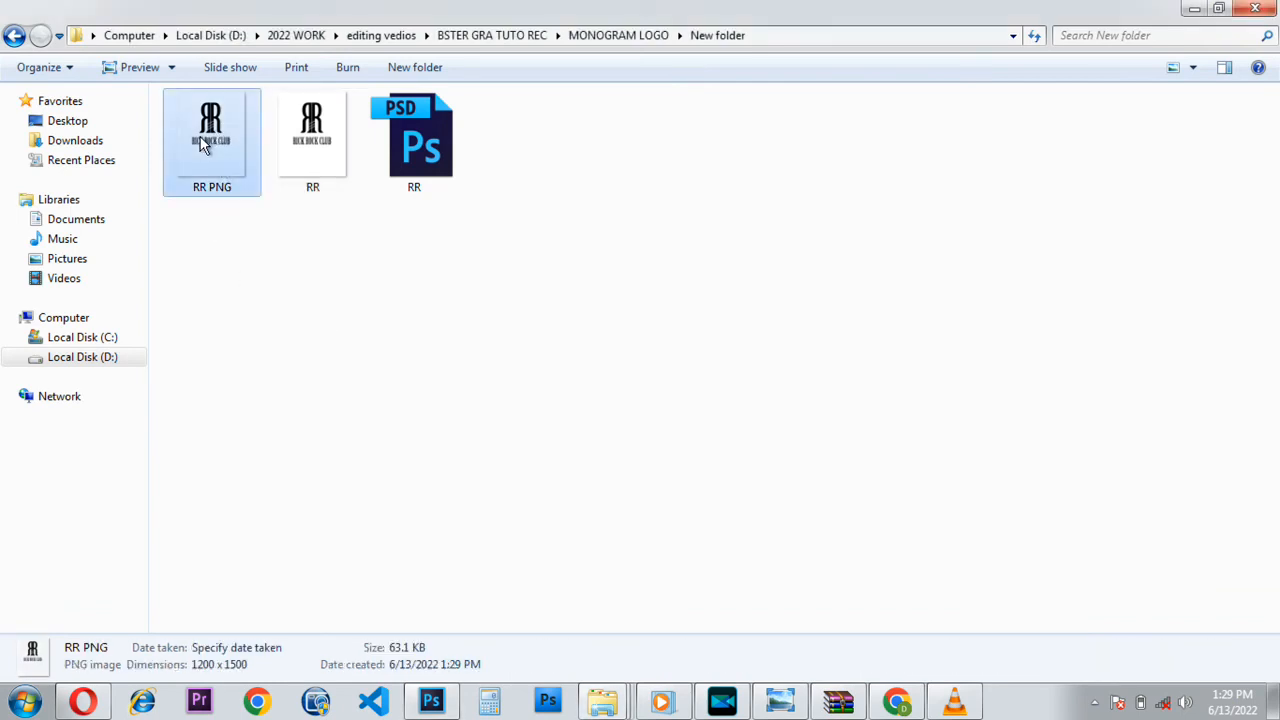
{"action": "left_click_drag", "start_coordinate": [224, 110], "coordinate": [451, 496]}
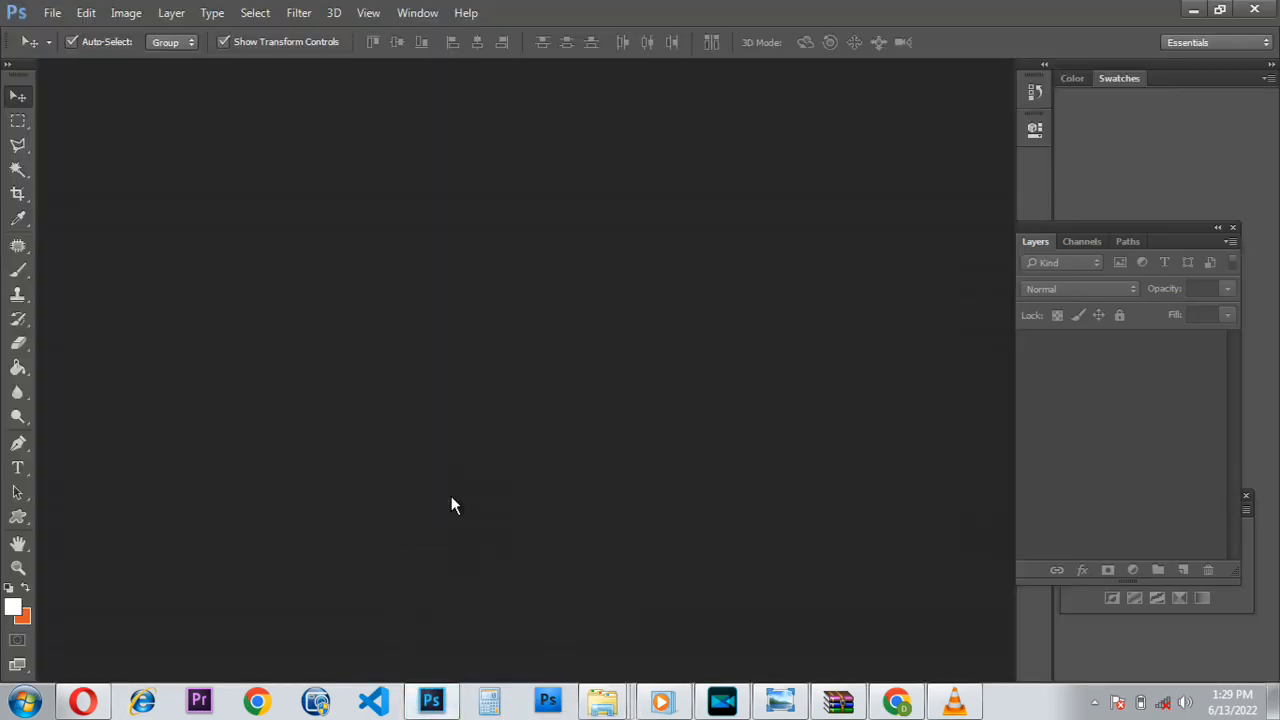
{"action": "mouse_move", "coordinate": [545, 315]}
{"action": "left_mouse_down"}
{"action": "mouse_move", "coordinate": [558, 338]}
{"action": "mouse_move", "coordinate": [541, 338]}
{"action": "left_mouse_up"}
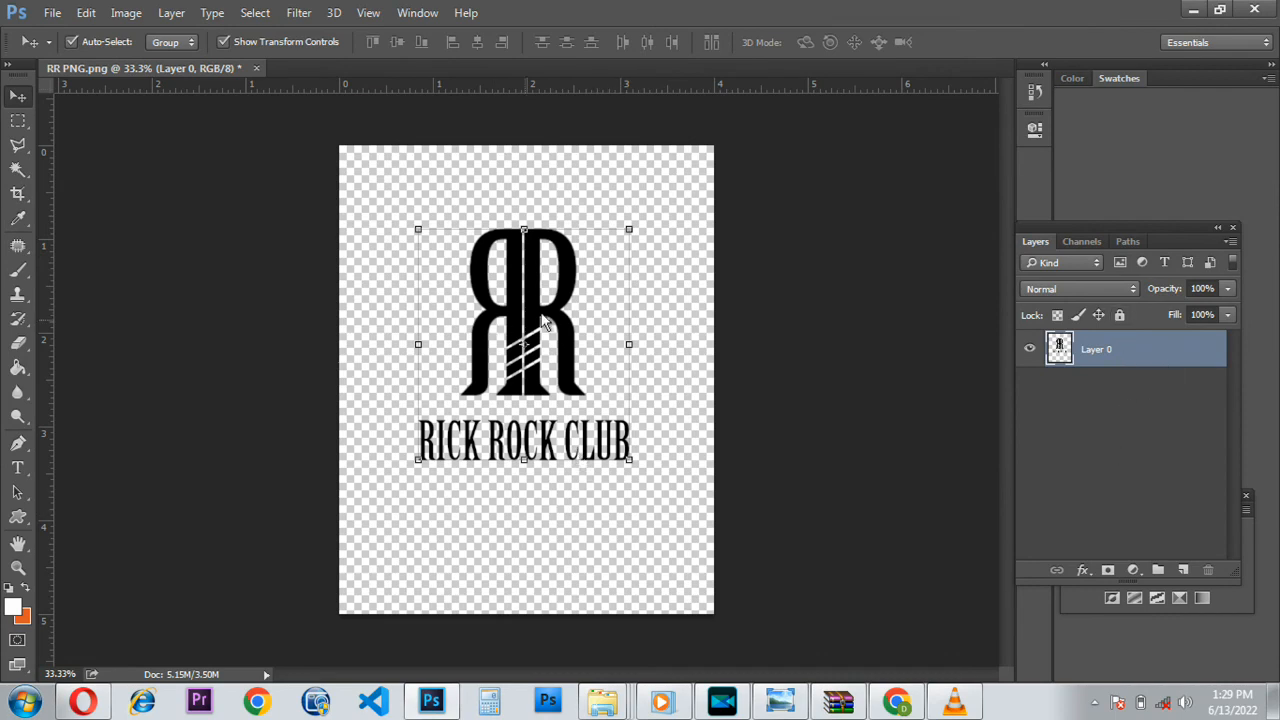
{"action": "mouse_move", "coordinate": [527, 298]}
{"action": "left_mouse_down"}
{"action": "mouse_move", "coordinate": [550, 300]}
{"action": "mouse_move", "coordinate": [531, 307]}
{"action": "mouse_move", "coordinate": [523, 292]}
{"action": "left_mouse_up"}
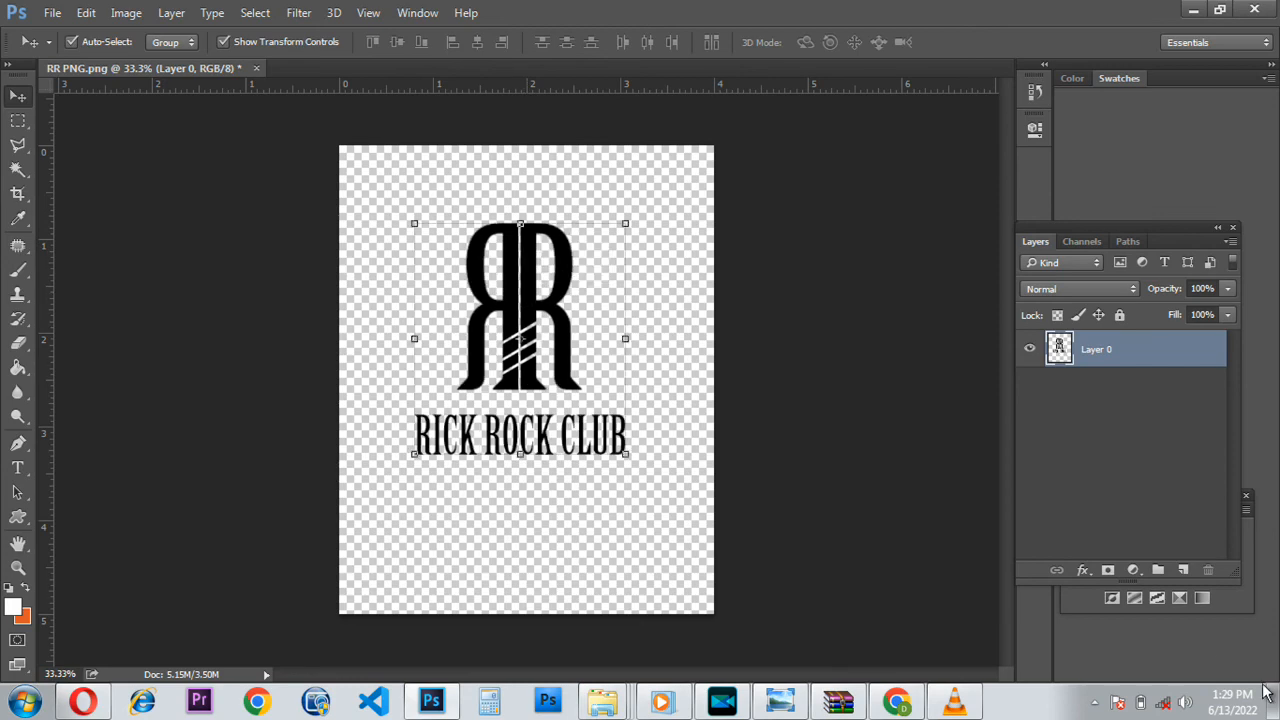
Add a Gradient Overlay to the logo layer and move the Layer Style dialog clear of the artwork.
{"action": "left_click", "coordinate": [1082, 570]}
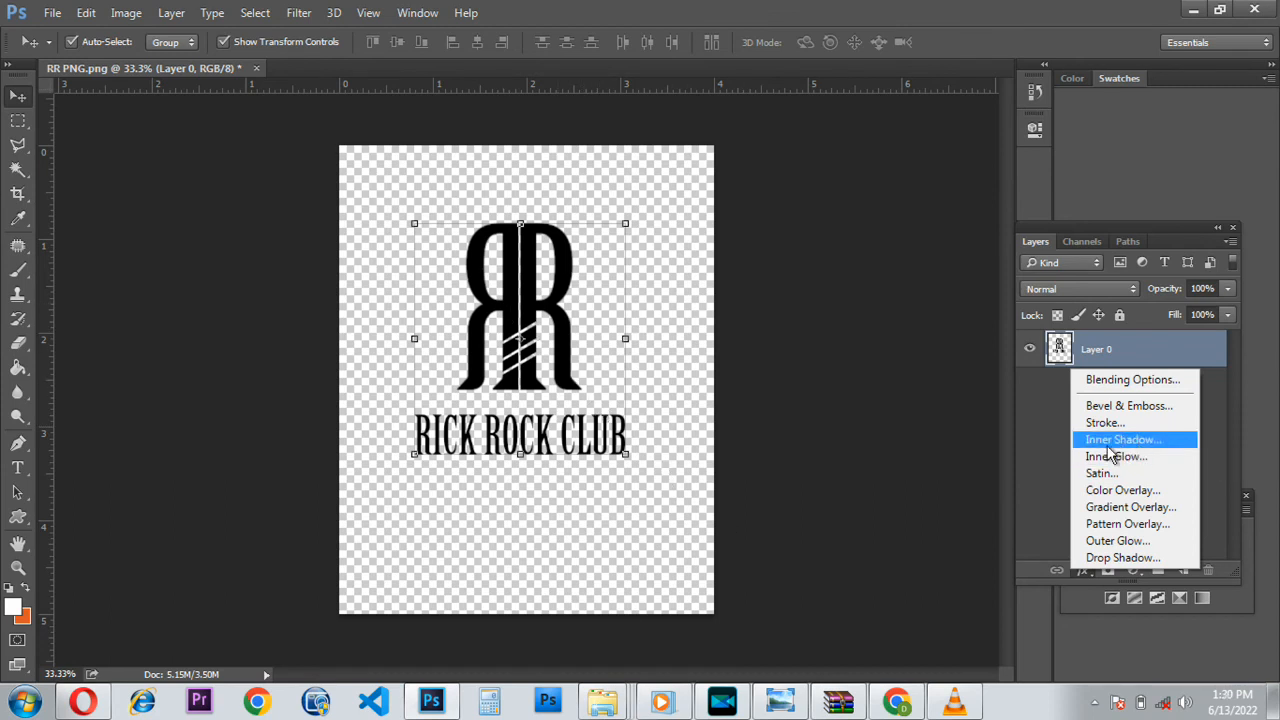
{"action": "left_click", "coordinate": [1126, 508]}
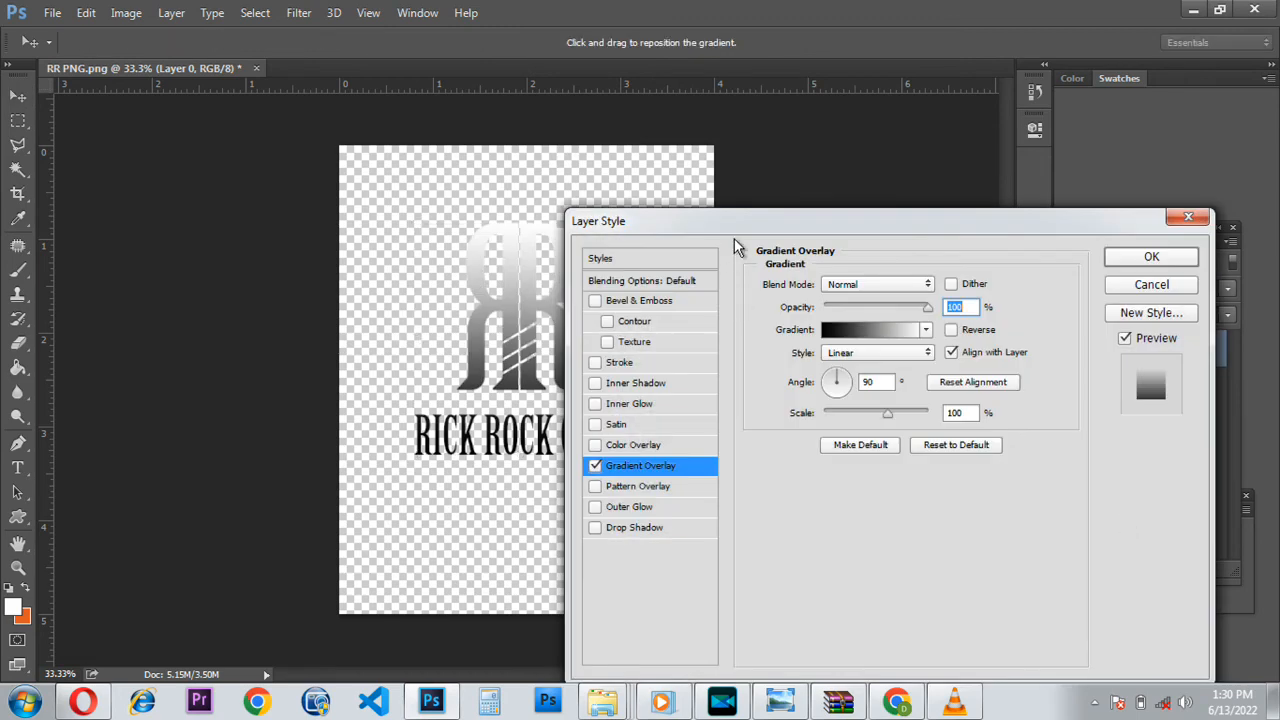
{"action": "left_click_drag", "start_coordinate": [768, 240], "coordinate": [878, 240]}
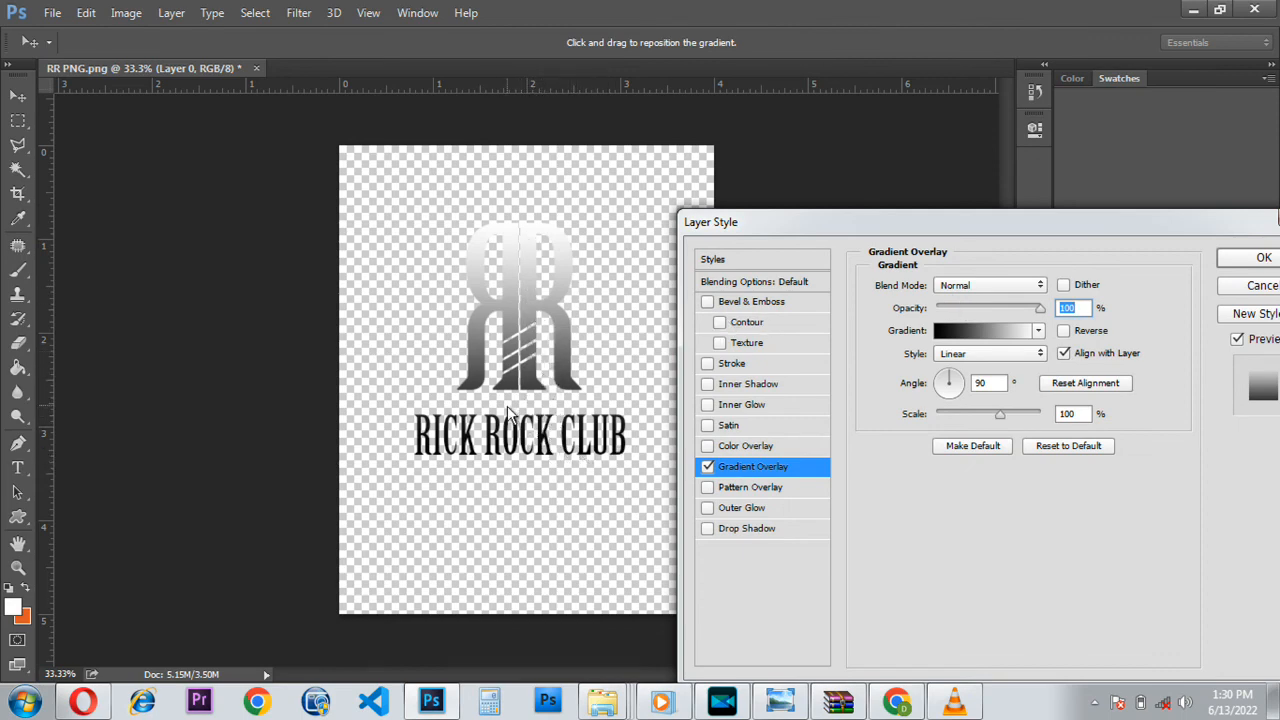
Change the overlay gradient's black start stop to dark orange c47713.
{"action": "left_click", "coordinate": [977, 340]}
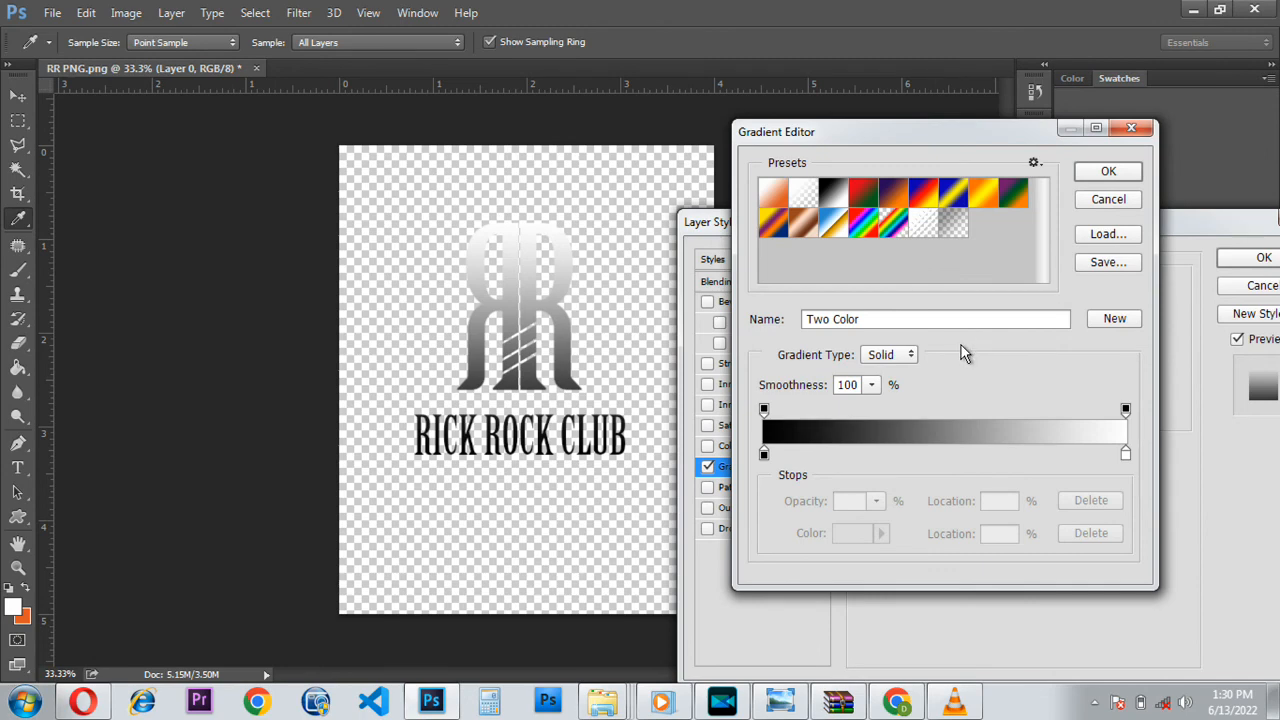
{"action": "double_click", "coordinate": [764, 456]}
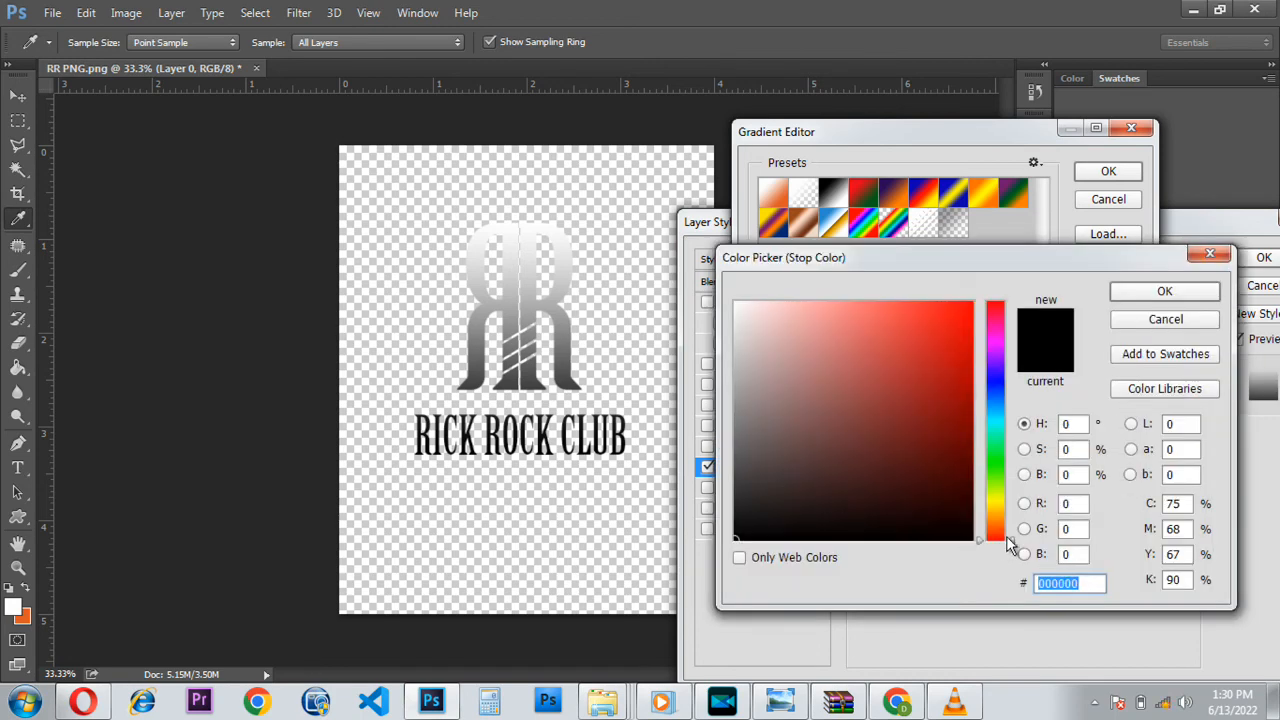
{"action": "left_click_drag", "start_coordinate": [1011, 542], "coordinate": [1016, 520]}
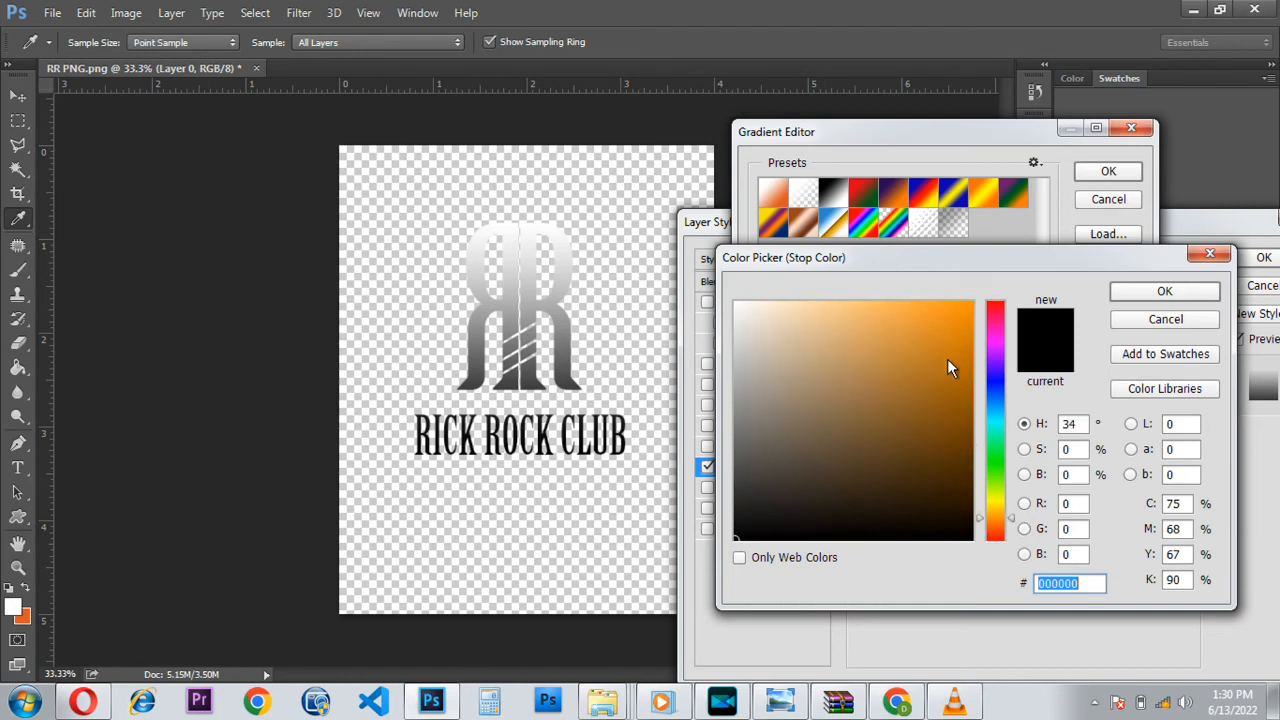
{"action": "left_click", "coordinate": [941, 324]}
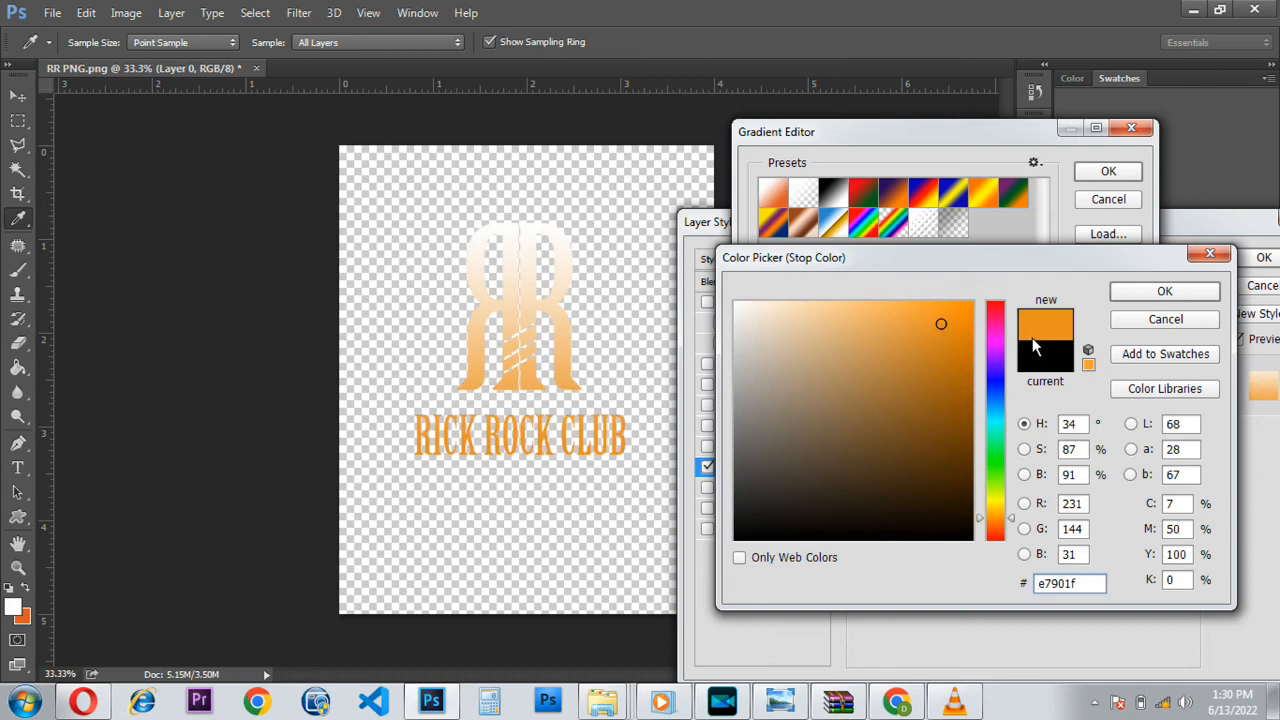
{"action": "left_click", "coordinate": [950, 359]}
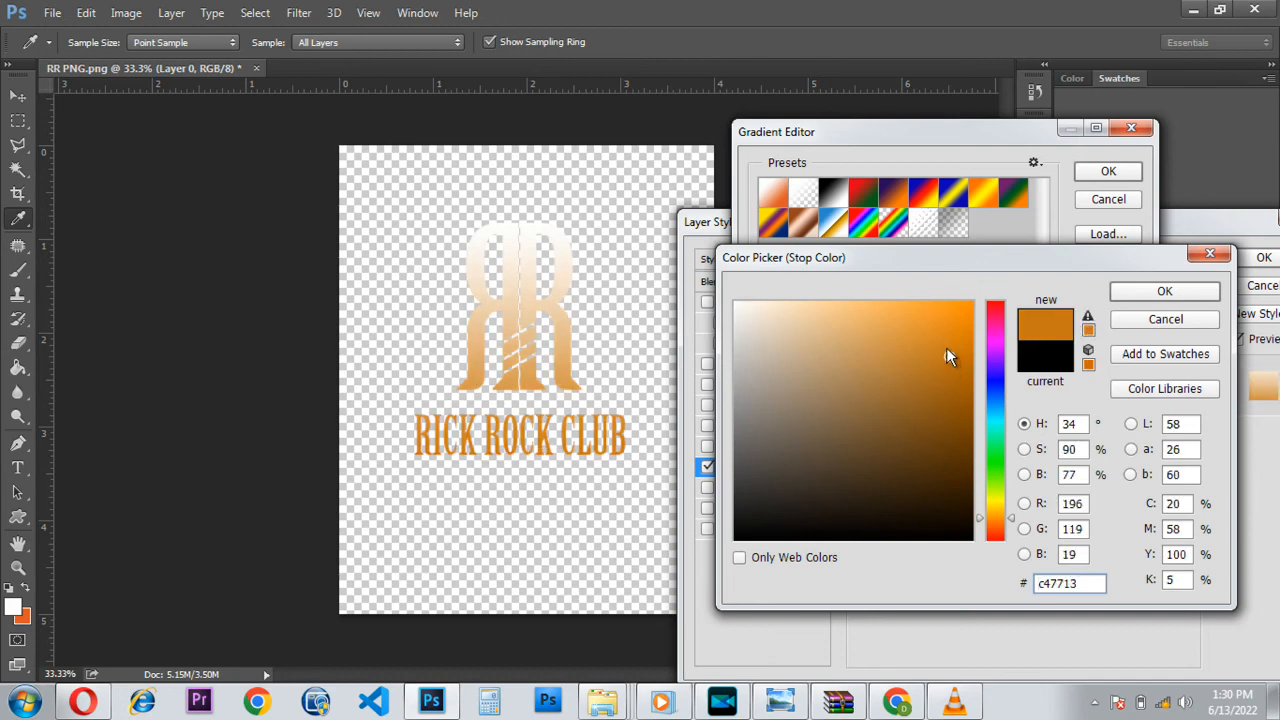
{"action": "left_click", "coordinate": [1153, 297]}
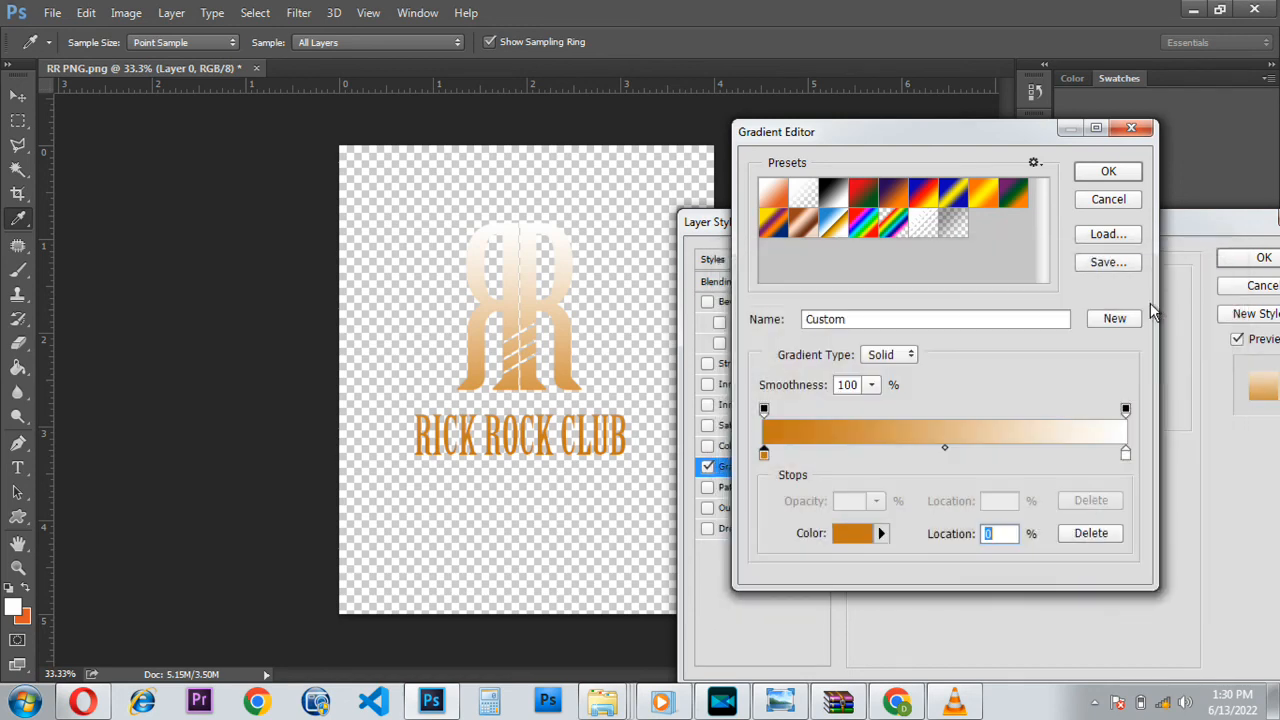
Change the overlay gradient's white end stop to orange de8c18 and accept the edited gradient.
{"action": "double_click", "coordinate": [1127, 457]}
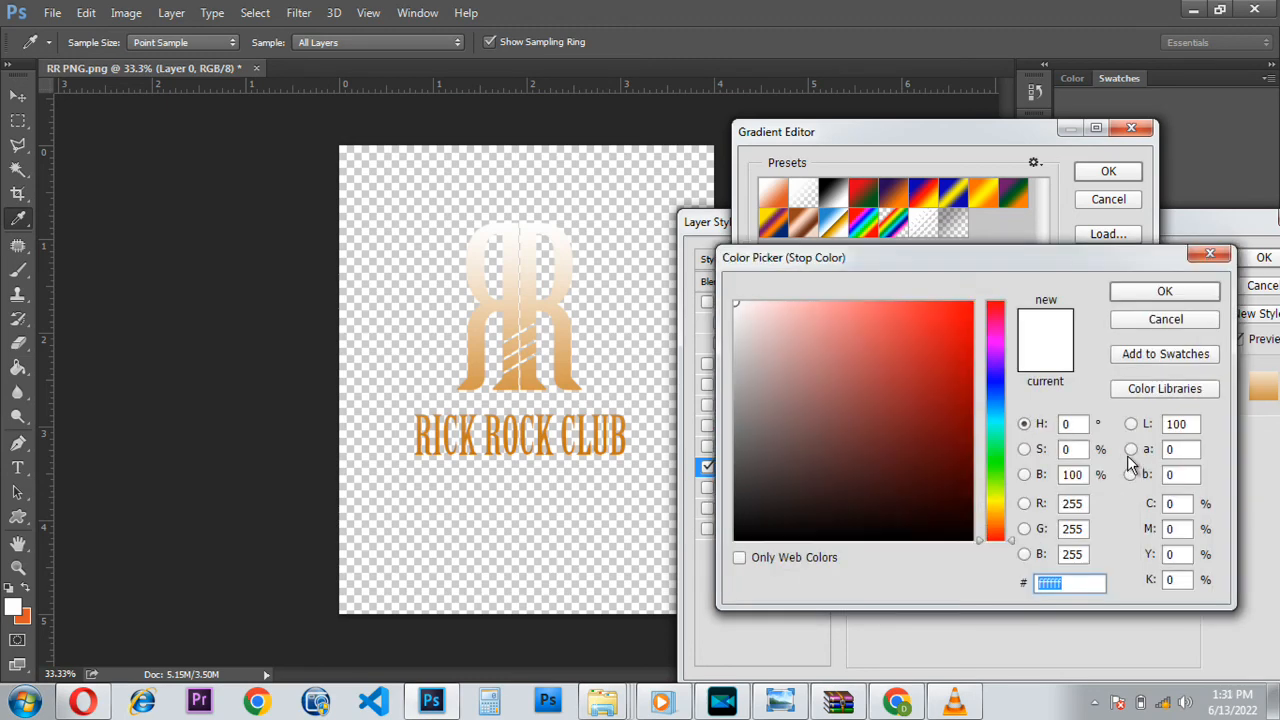
{"action": "left_click", "coordinate": [1011, 541]}
{"action": "left_click_drag", "start_coordinate": [1011, 541], "coordinate": [1011, 522]}
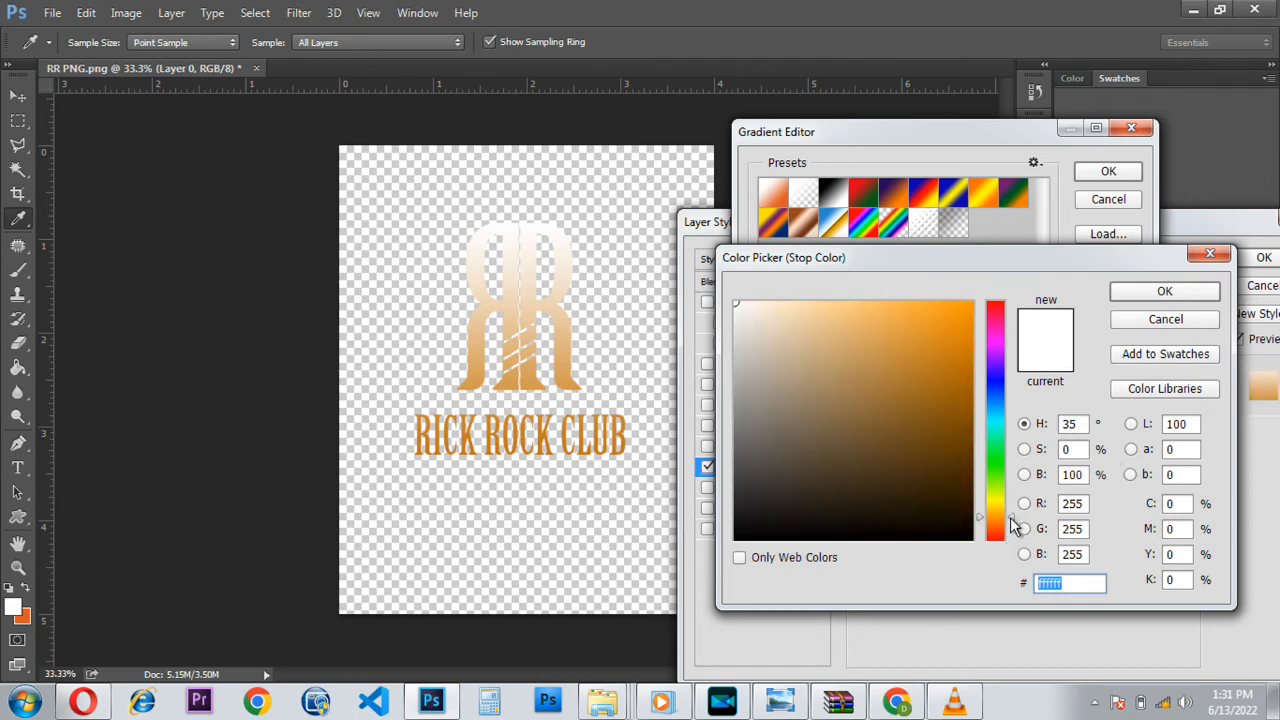
{"action": "left_click", "coordinate": [947, 332]}
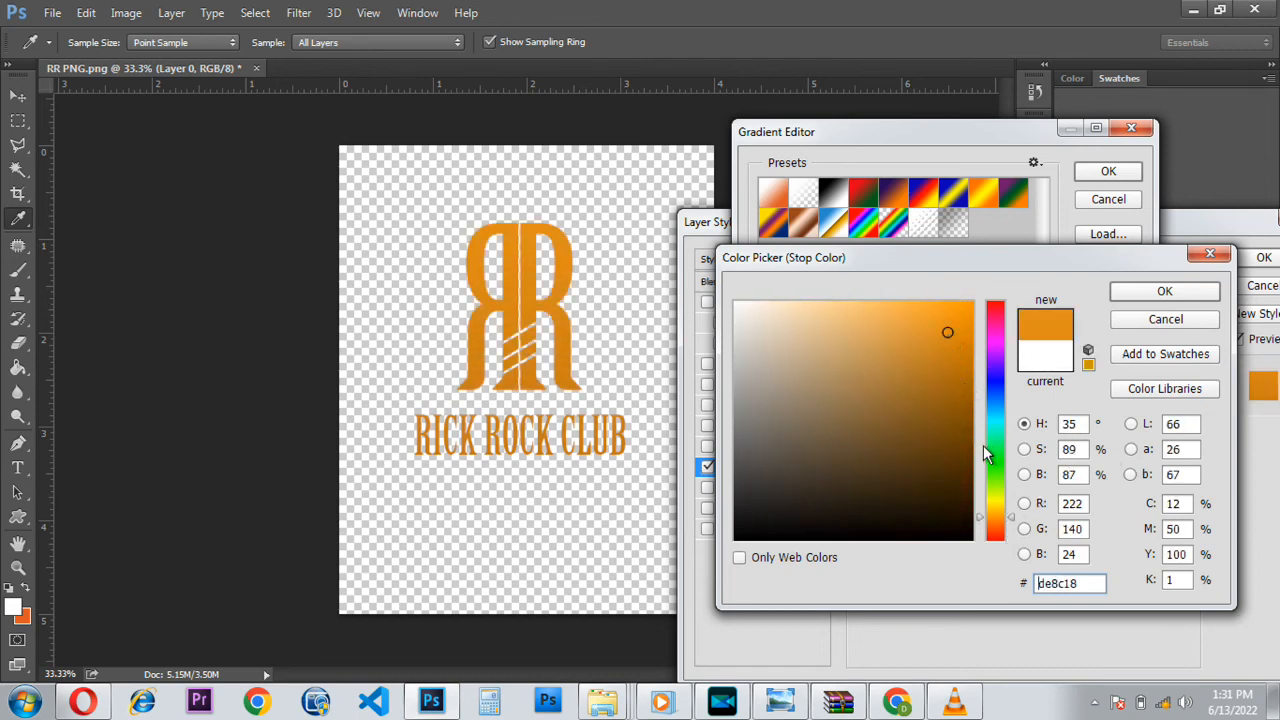
{"action": "left_click", "coordinate": [1130, 294]}
{"action": "left_click", "coordinate": [1112, 178]}
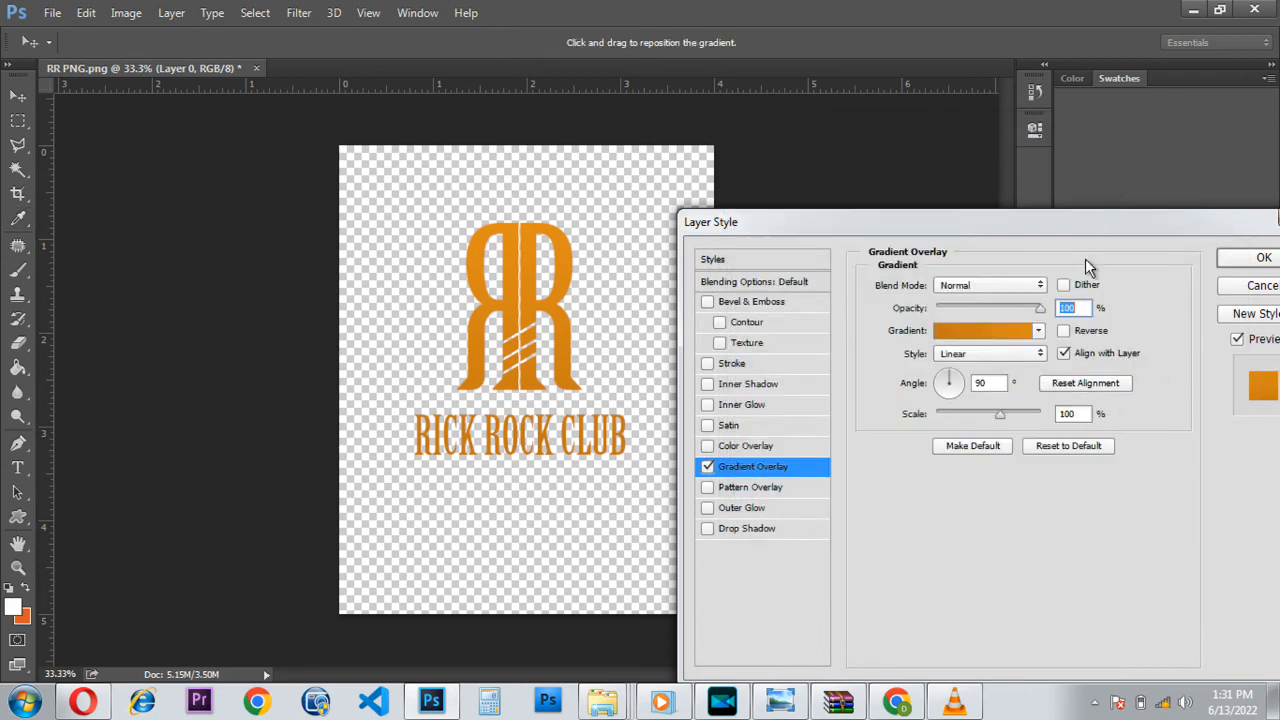
Add Bevel & Emboss with Texture to the logo layer and apply the layer style.
{"action": "left_click", "coordinate": [731, 303]}
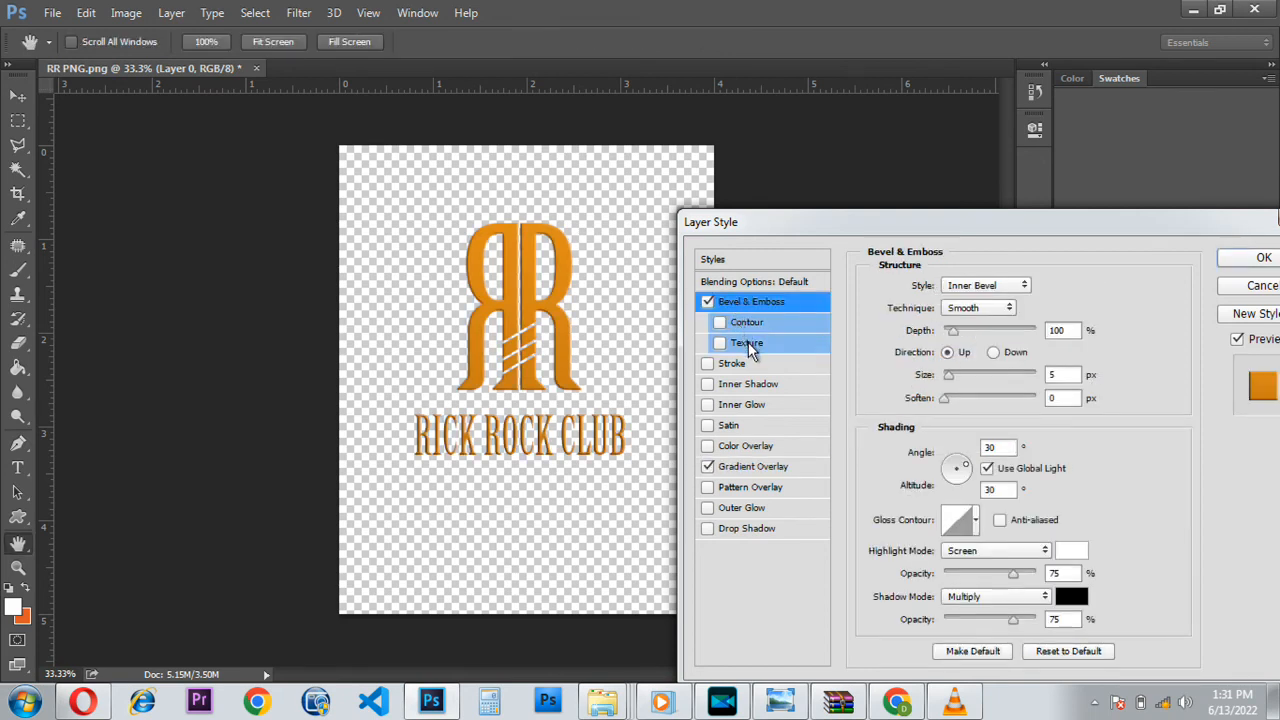
{"action": "left_click", "coordinate": [748, 343]}
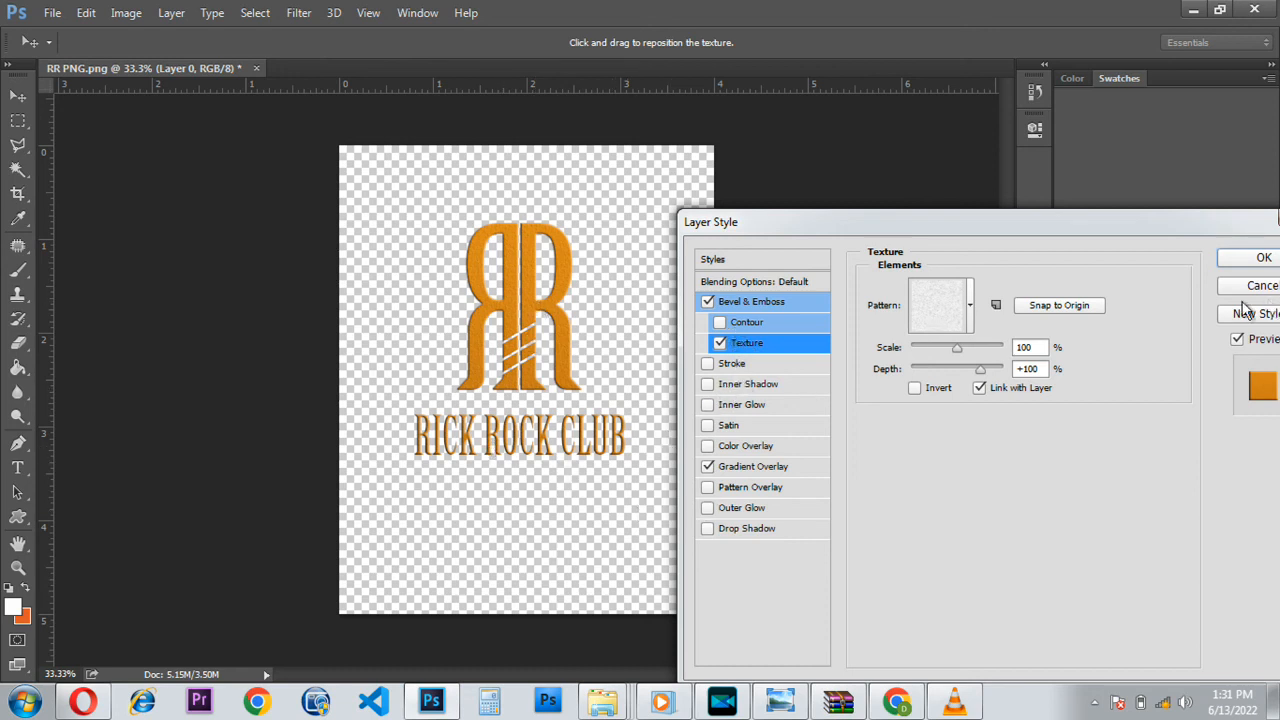
{"action": "left_click", "coordinate": [1252, 262]}
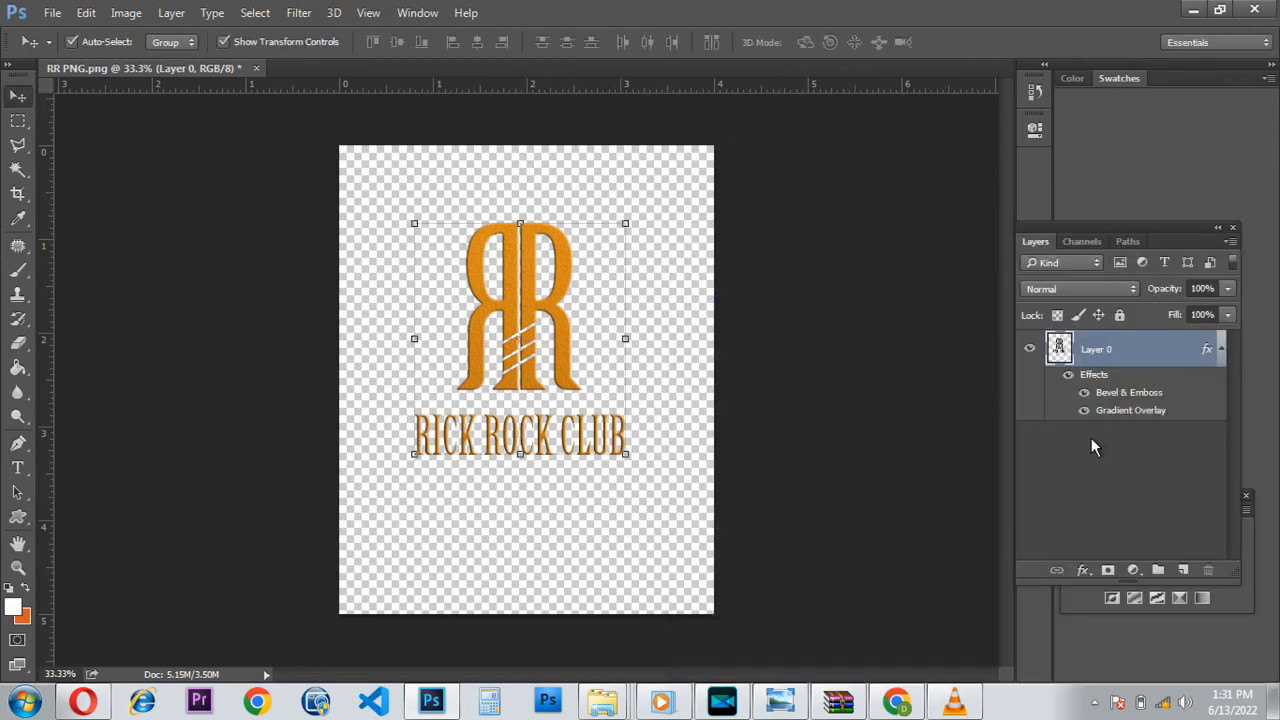
Create a Solid Color fill layer in near-black 030000 and move it below the logo layer.
{"action": "left_click", "coordinate": [1135, 574]}
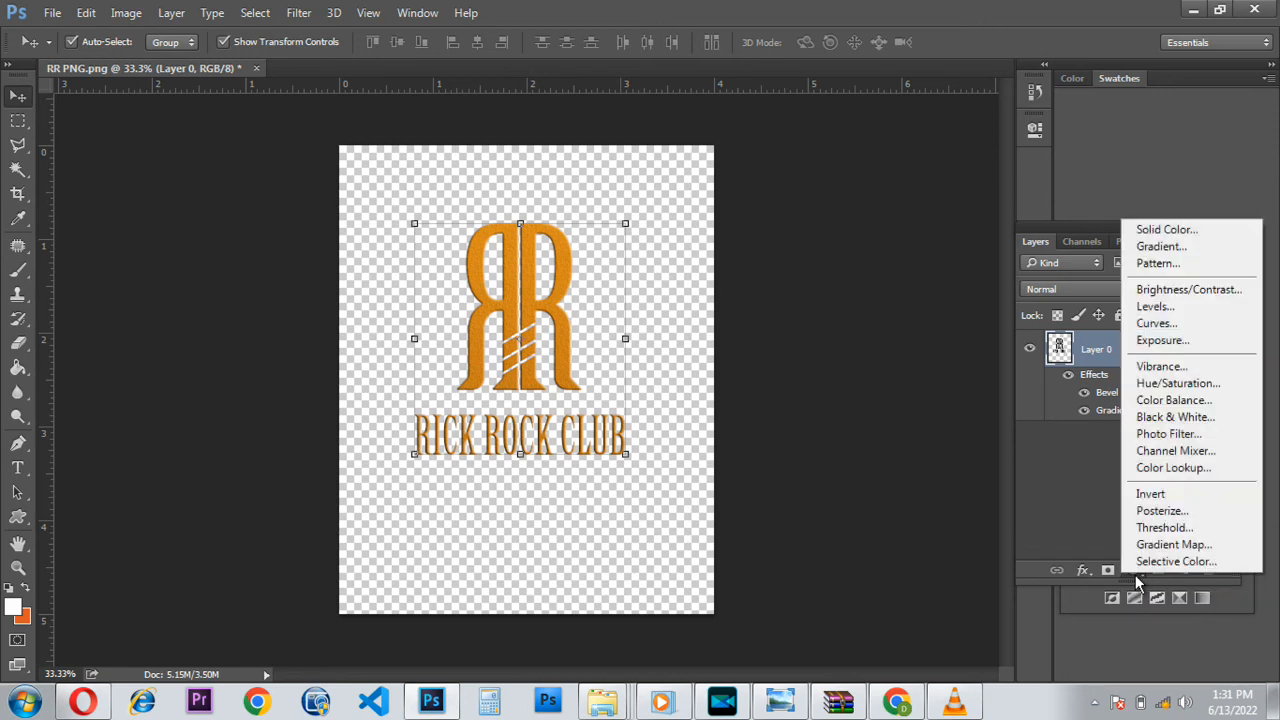
{"action": "left_click", "coordinate": [1153, 237]}
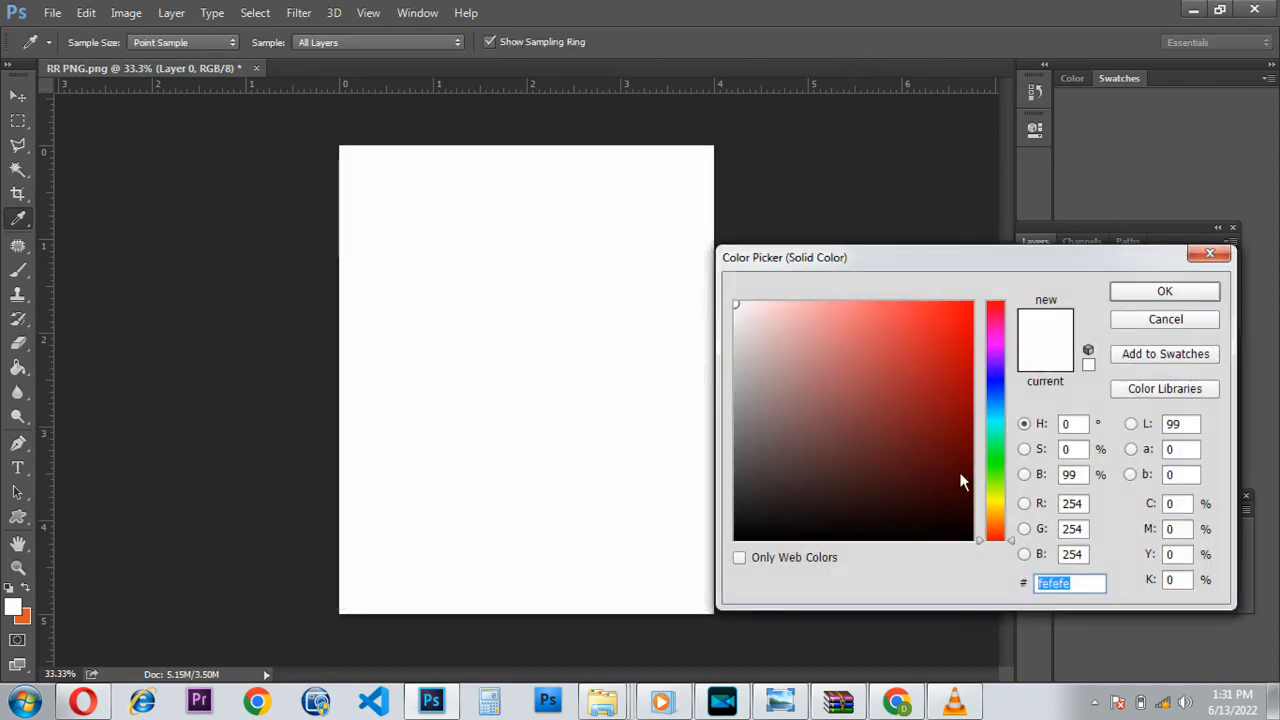
{"action": "left_click", "coordinate": [953, 538]}
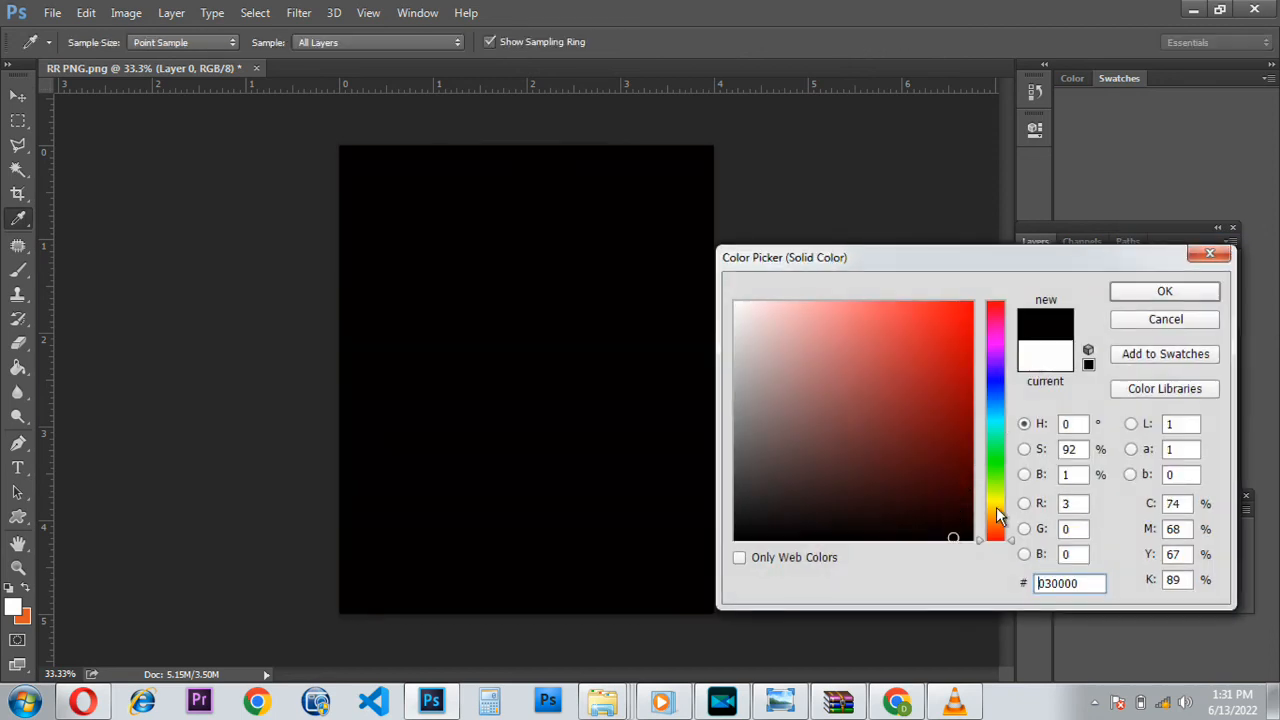
{"action": "left_click", "coordinate": [1142, 300]}
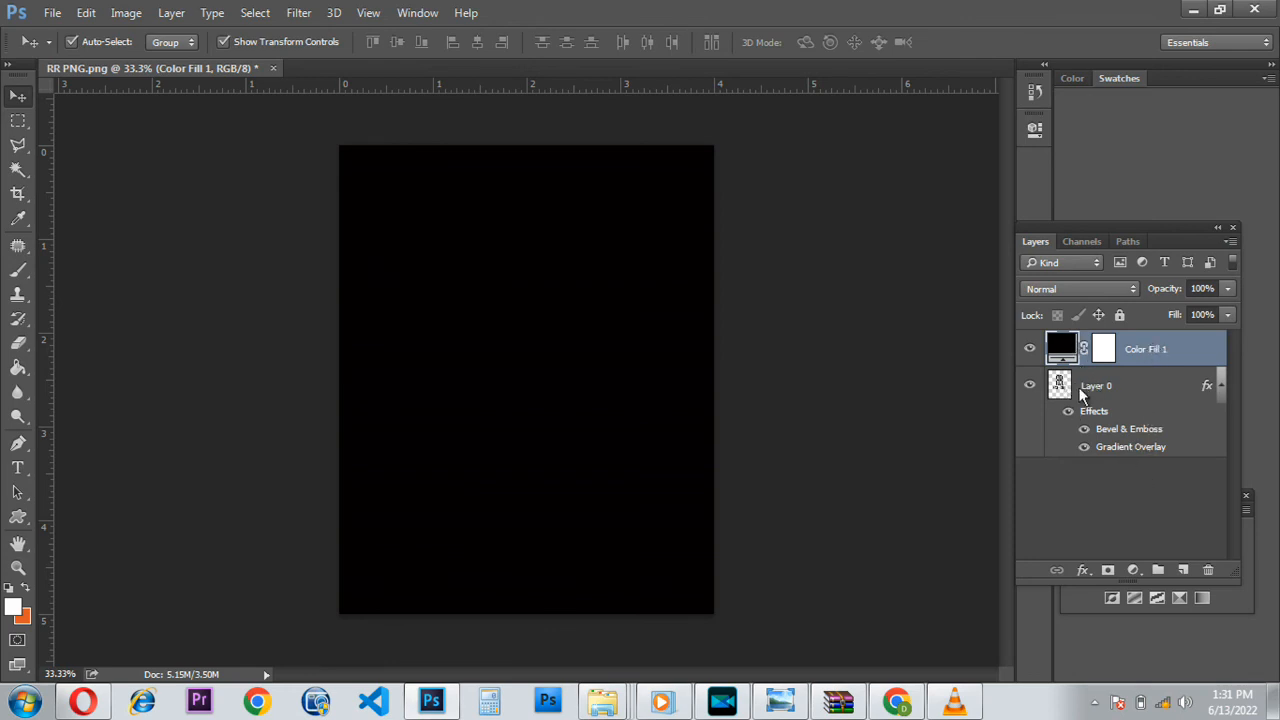
{"action": "left_click_drag", "start_coordinate": [1153, 367], "coordinate": [1165, 494]}
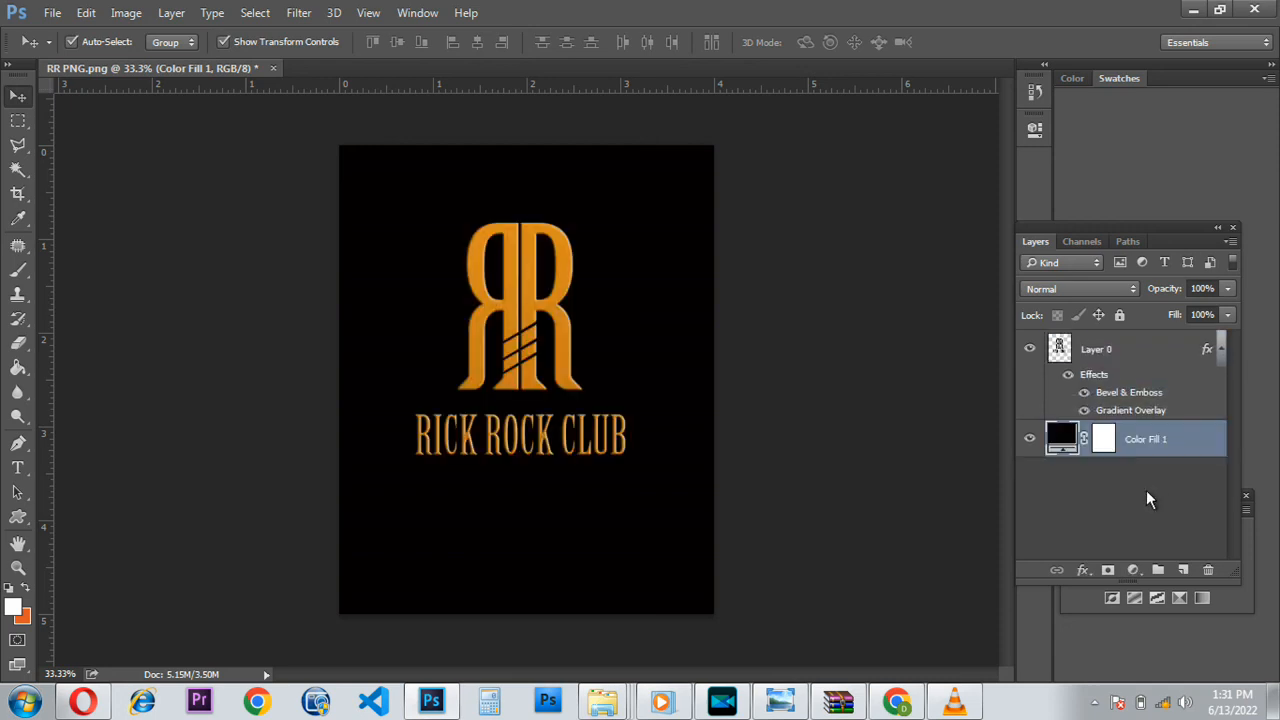
Examine the logo's bevelled edges and texture up close and as a whole against the dark background.
{"action": "scroll", "coordinate": [545, 380], "scroll_direction": "up", "scroll_amount": 5}
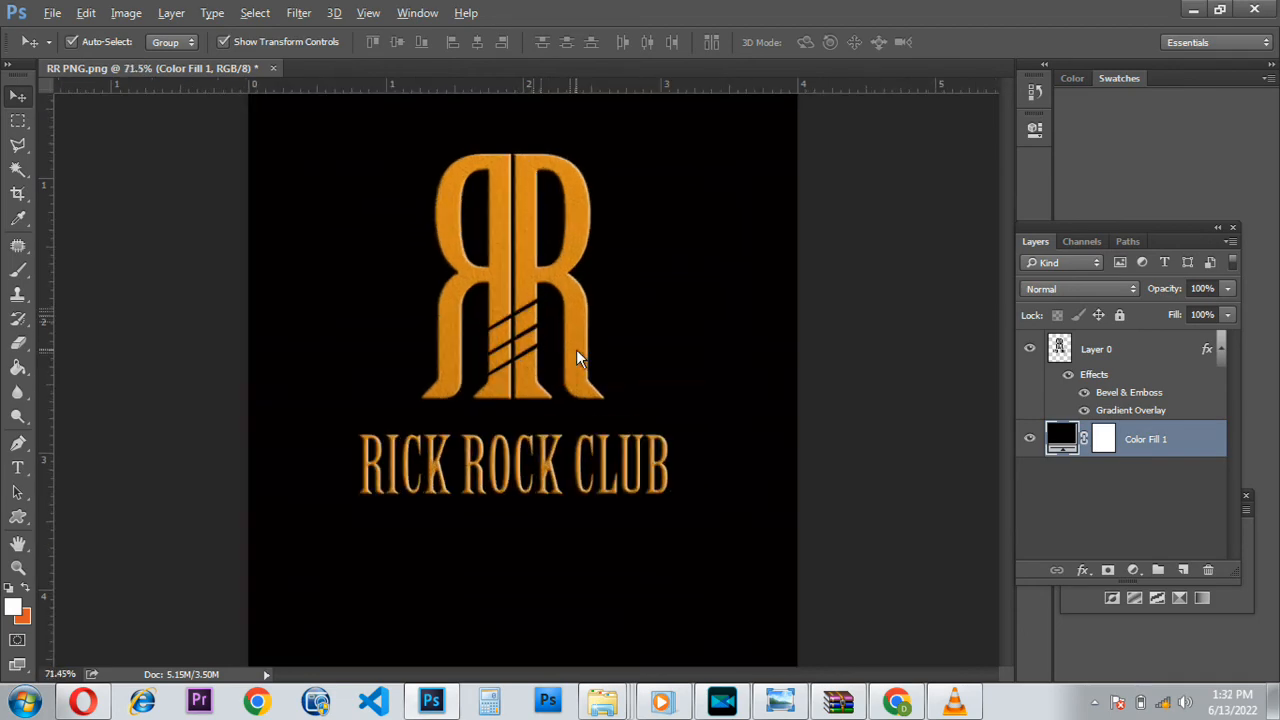
{"action": "scroll", "coordinate": [466, 256], "scroll_direction": "down", "scroll_amount": 5}
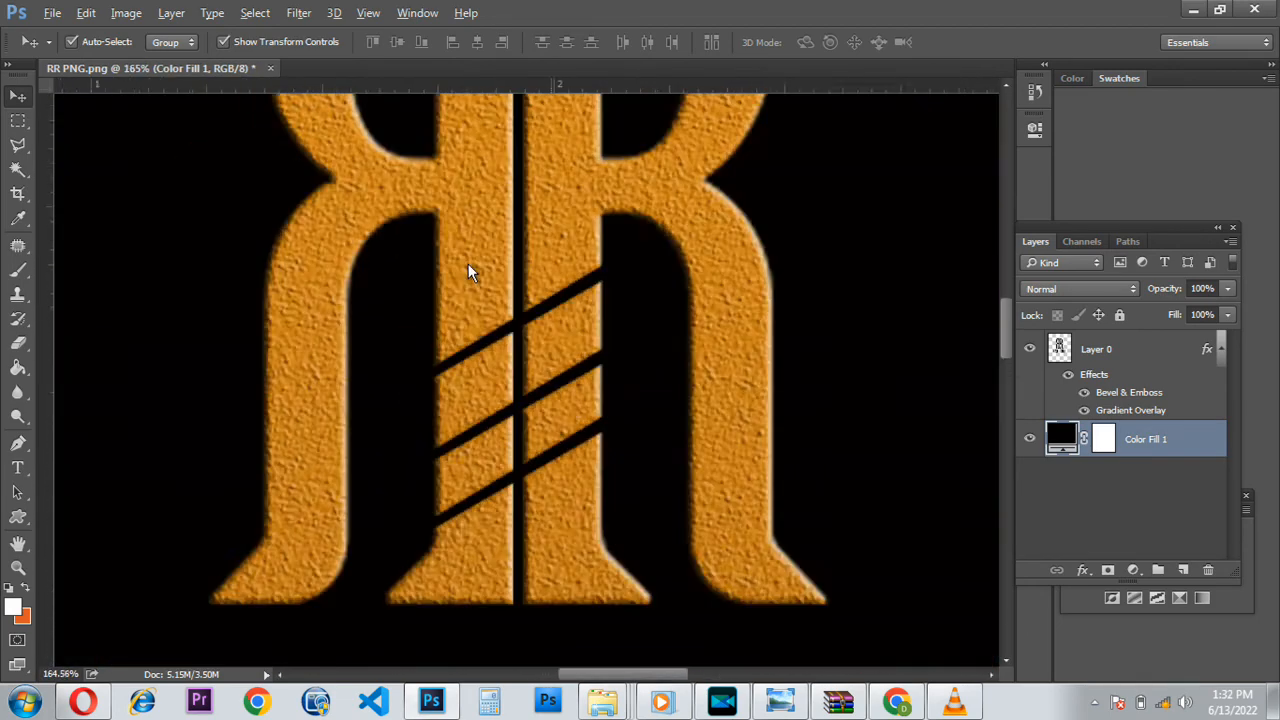
{"action": "scroll", "coordinate": [476, 280], "scroll_direction": "down", "scroll_amount": 1}
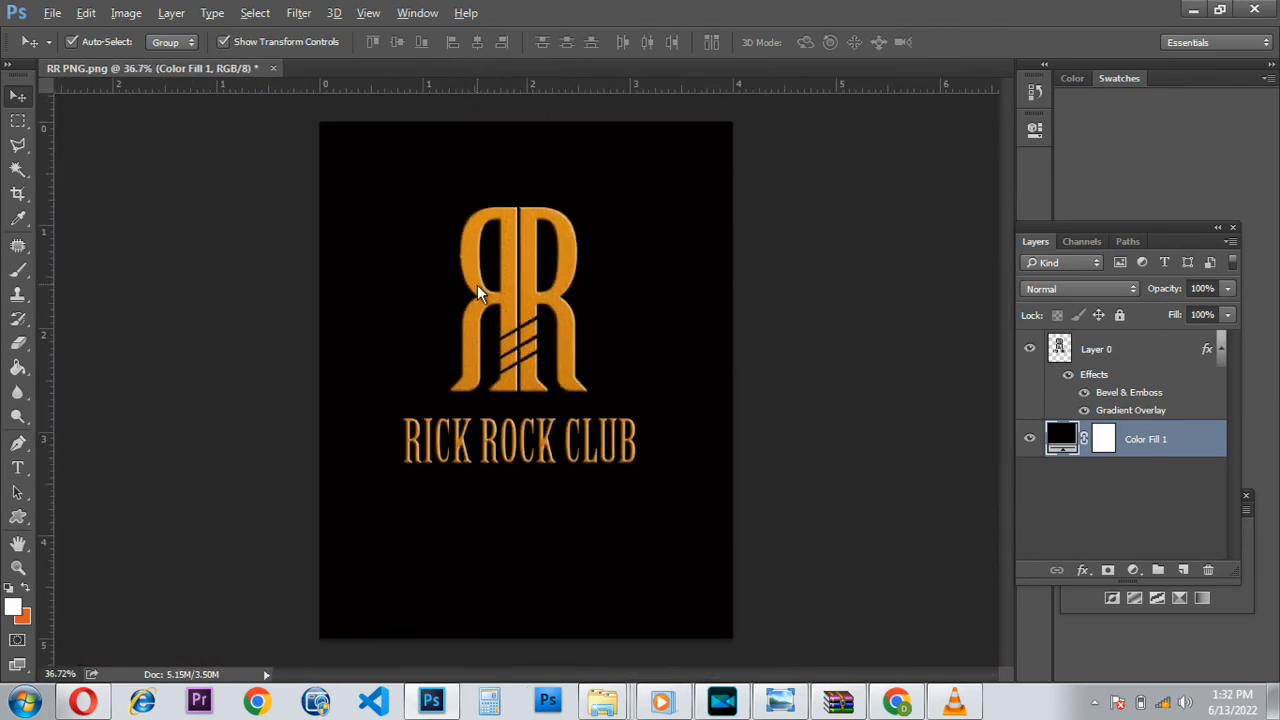
{"action": "scroll", "coordinate": [420, 449], "scroll_direction": "up", "scroll_amount": 4}
{"action": "scroll", "coordinate": [434, 423], "scroll_direction": "down", "scroll_amount": 3}
{"action": "scroll", "coordinate": [442, 415], "scroll_direction": "down", "scroll_amount": 2}
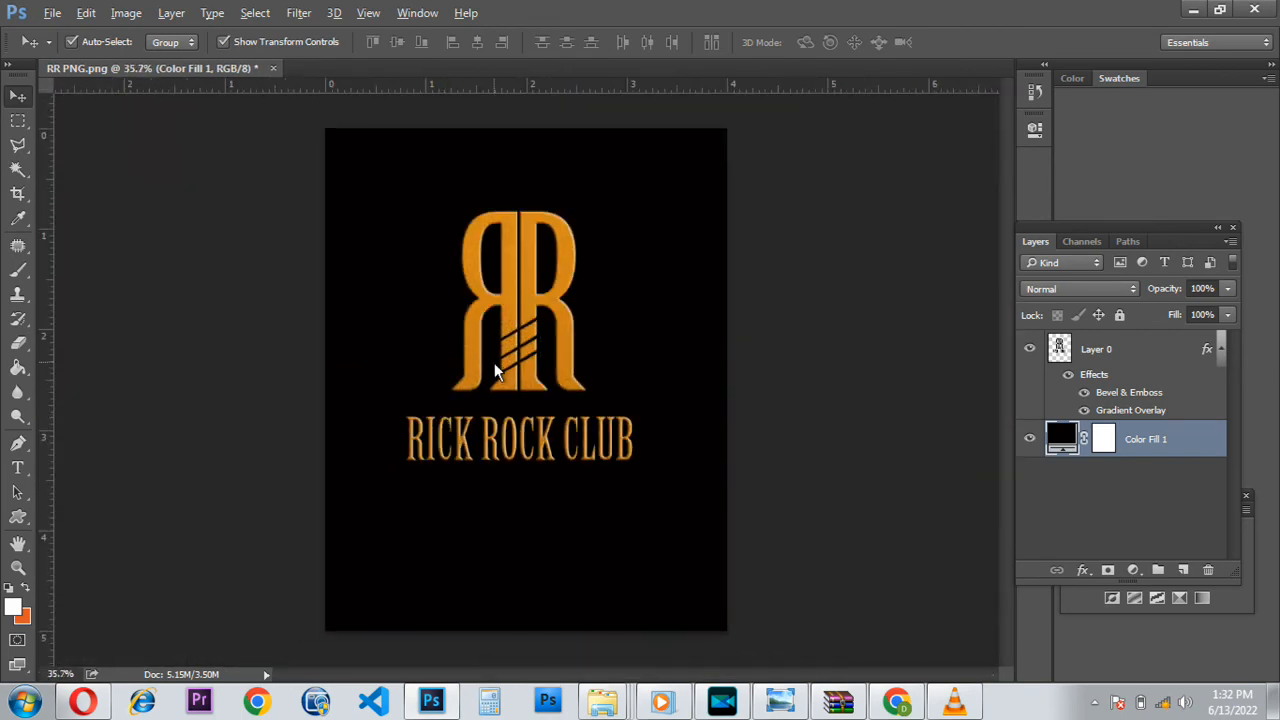